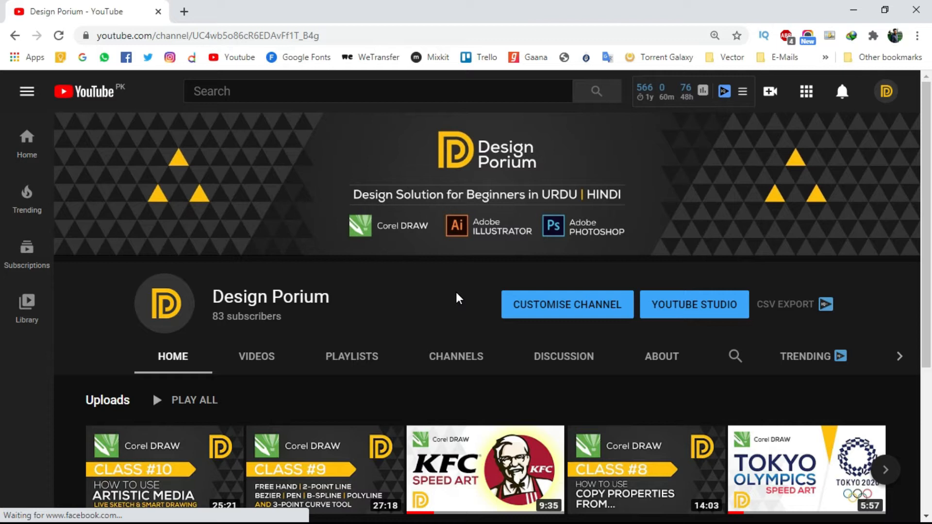
# - Look through the Design Porium channel's list of uploaded videos
pyautogui.scroll(-4, 441, 292)
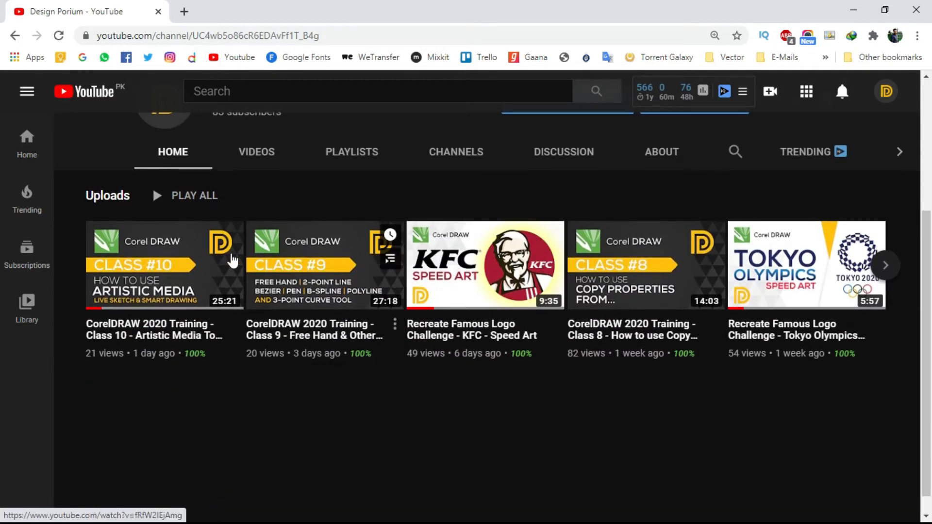
pyautogui.click(270, 148)
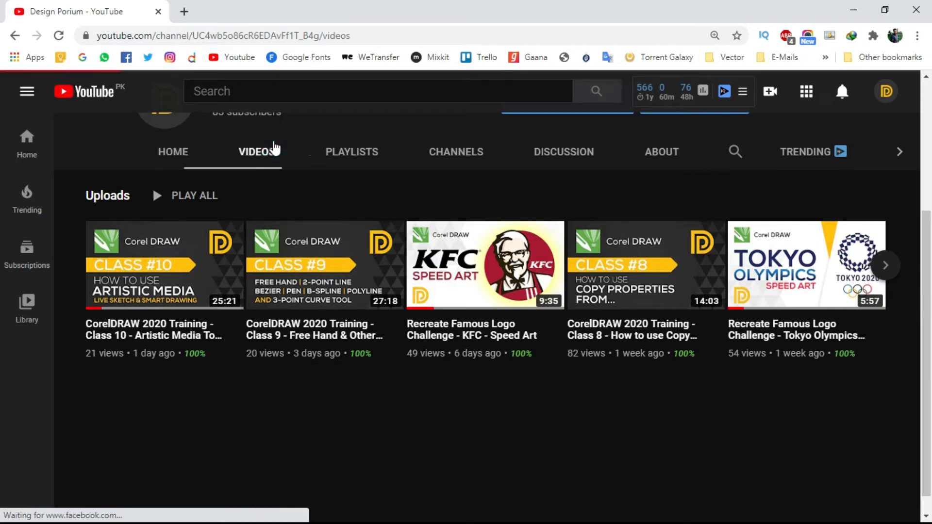
pyautogui.scroll(-5, 358, 281)
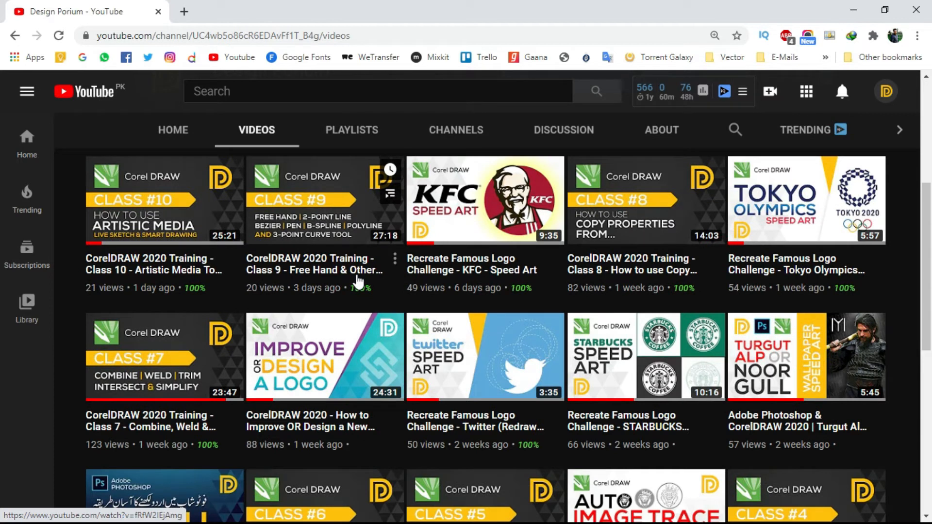
pyautogui.scroll(-4, 357, 280)
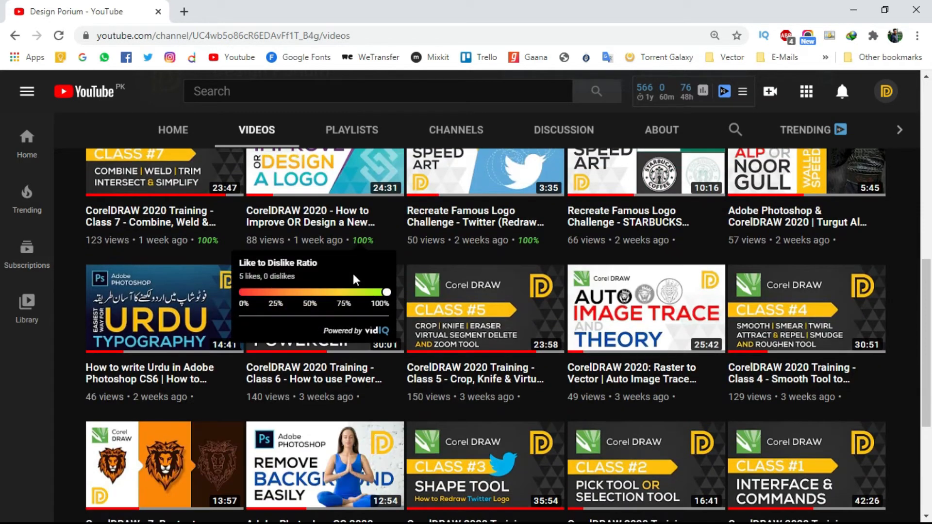
pyautogui.scroll(1, 406, 259)
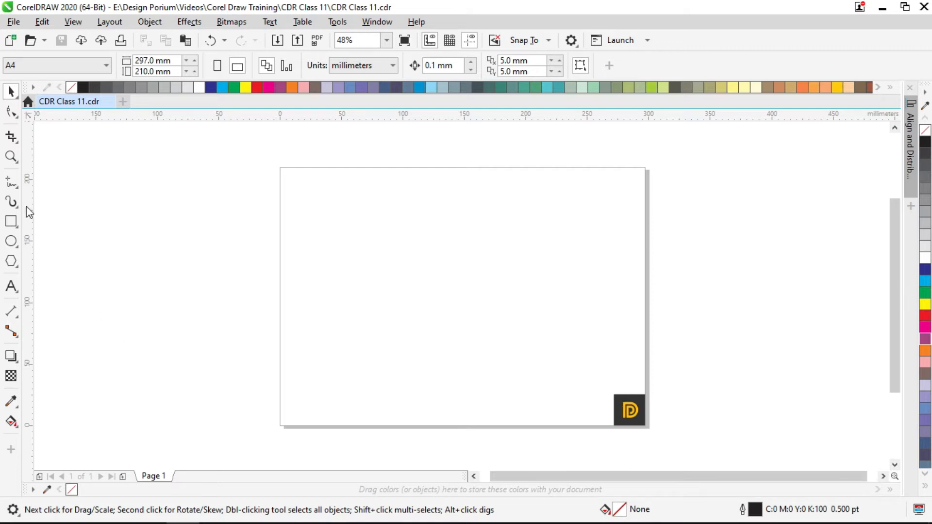
# - Draw a rectangle about 117 mm wide and 104 mm high on the page with the Rectangle tool
pyautogui.click(11, 181)
pyautogui.click(17, 200)
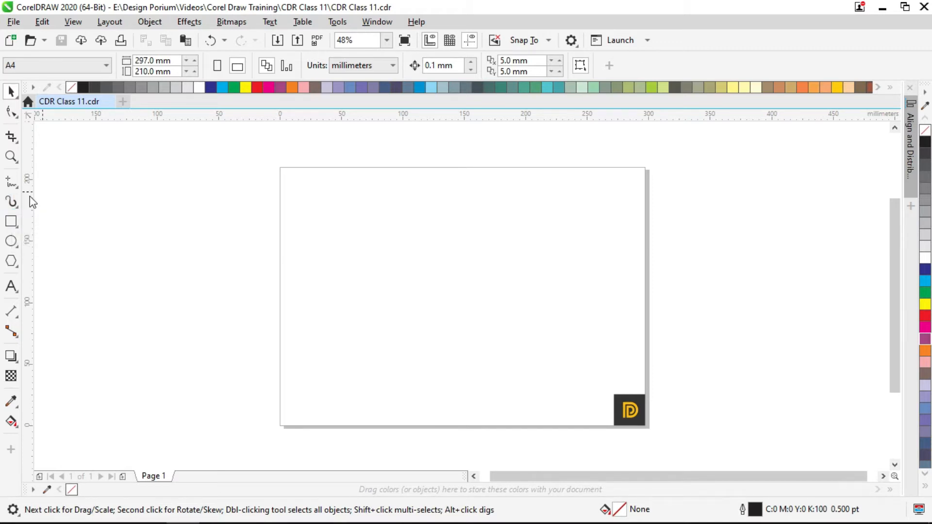
pyautogui.click(18, 229)
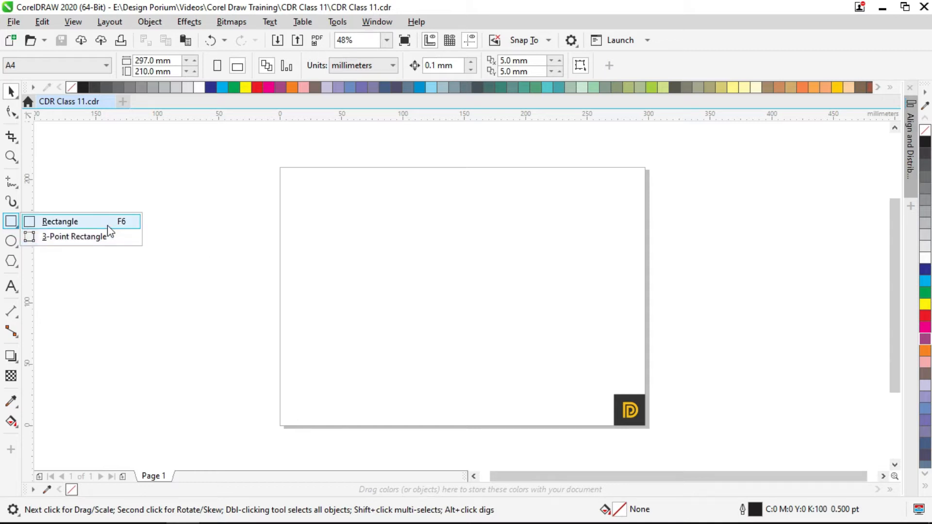
pyautogui.click(58, 224)
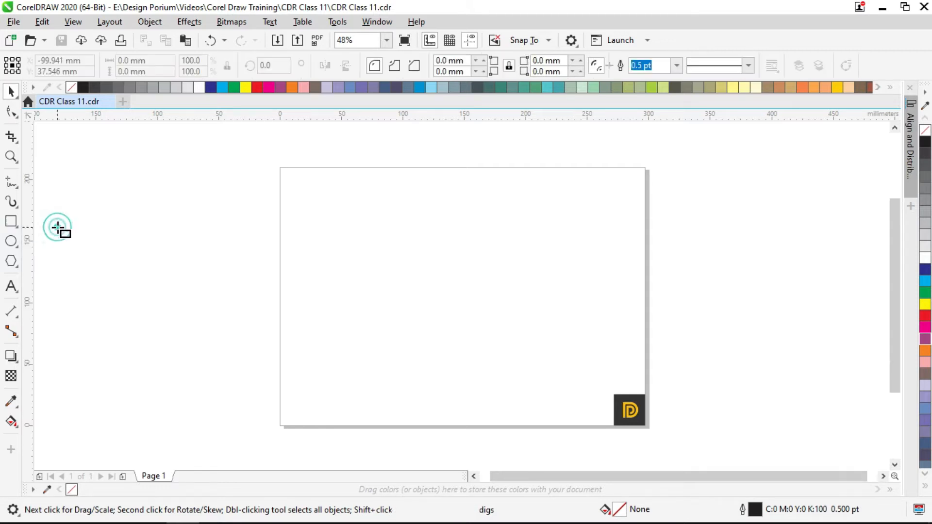
pyautogui.moveTo(402, 272); pyautogui.dragTo(316, 260)
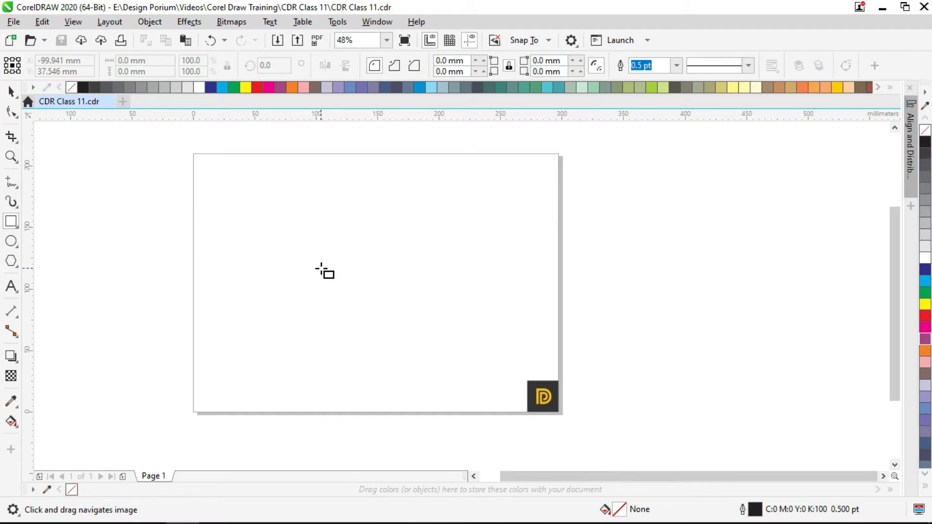
pyautogui.press('z')
pyautogui.moveTo(195, 158); pyautogui.dragTo(559, 412)
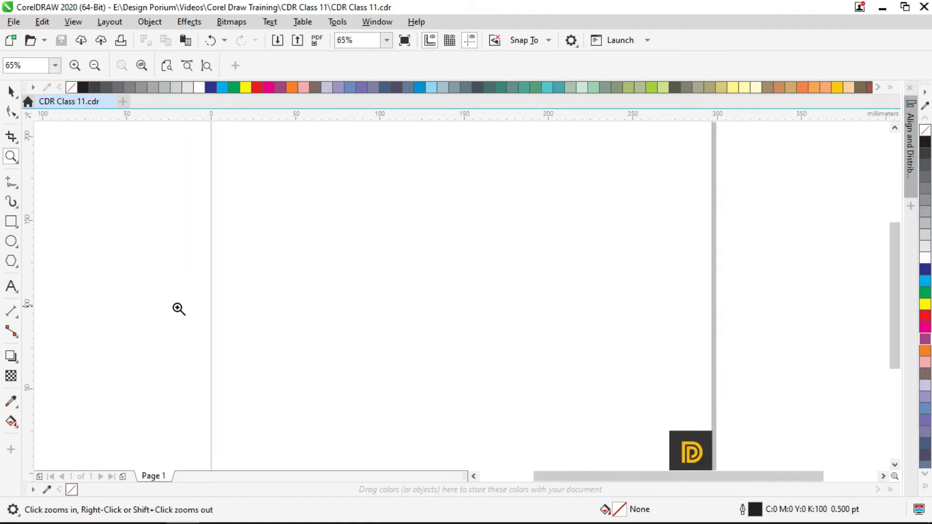
pyautogui.click(10, 221)
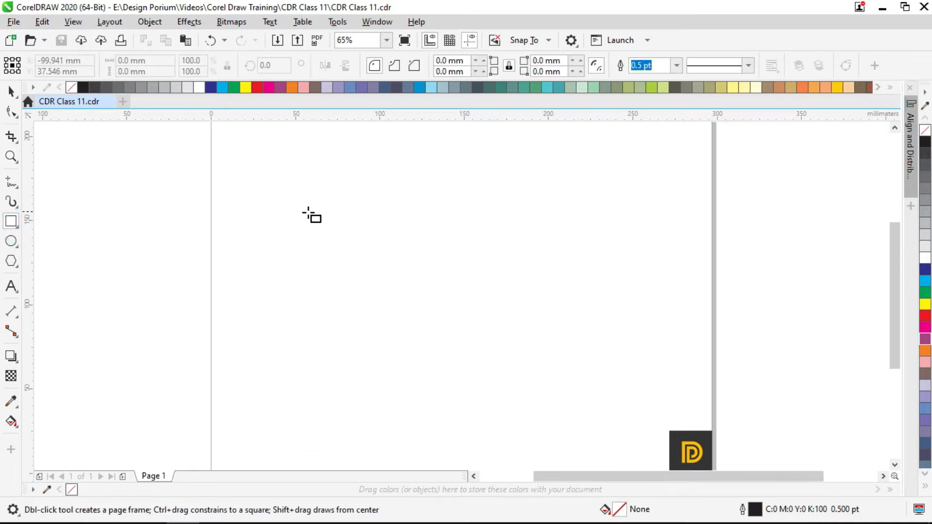
pyautogui.moveTo(343, 183)
pyautogui.mouseDown()
pyautogui.moveTo(402, 218)
pyautogui.moveTo(543, 343)
pyautogui.moveTo(540, 359)
pyautogui.mouseUp()
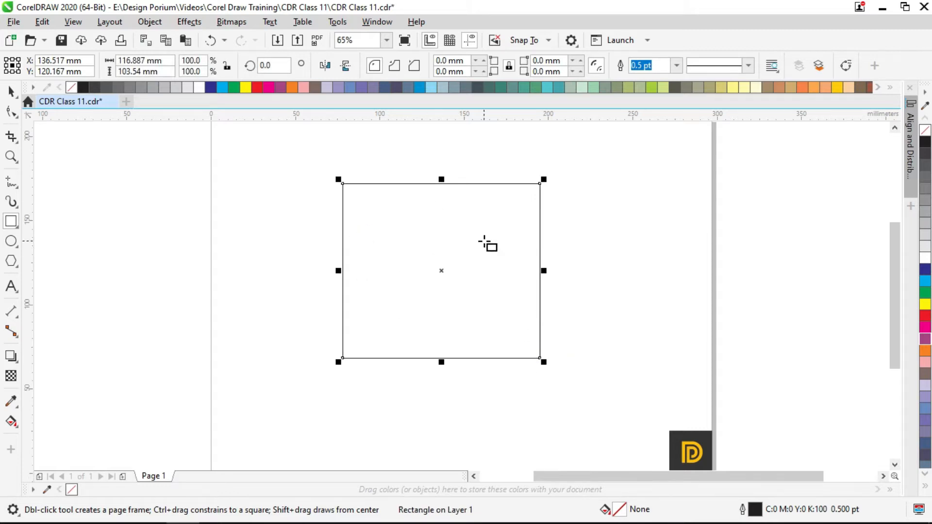
# - Widen the rectangle symmetrically about its centre to about 161 mm and centre it on the page
pyautogui.moveTo(484, 242); pyautogui.dragTo(450, 244)
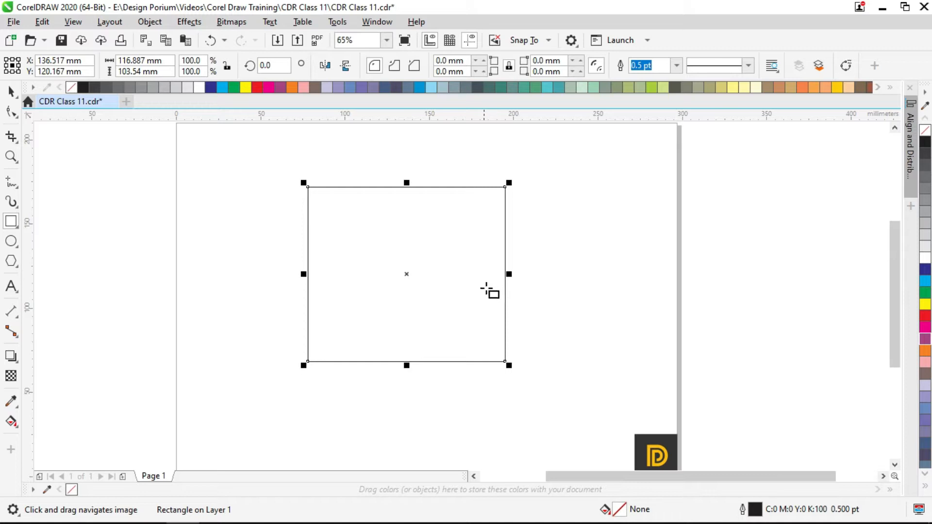
pyautogui.moveTo(504, 275); pyautogui.dragTo(547, 276)
pyautogui.press('space')
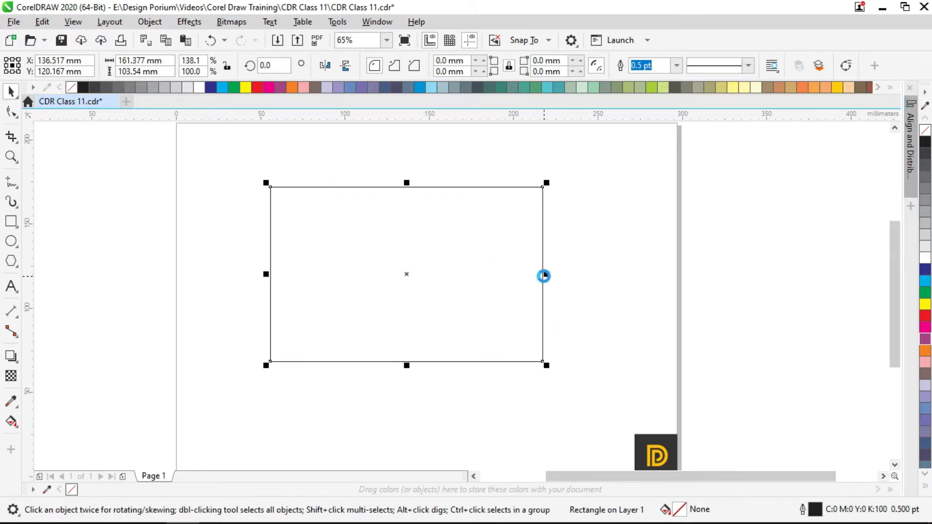
pyautogui.press('p')
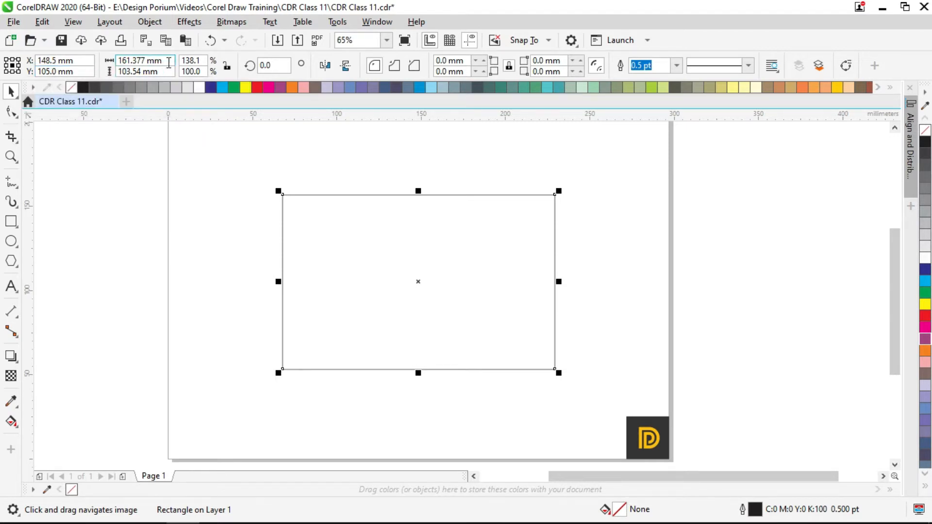
# - Deselect the rectangle and change the document's measurement units to inches
pyautogui.click(153, 60)
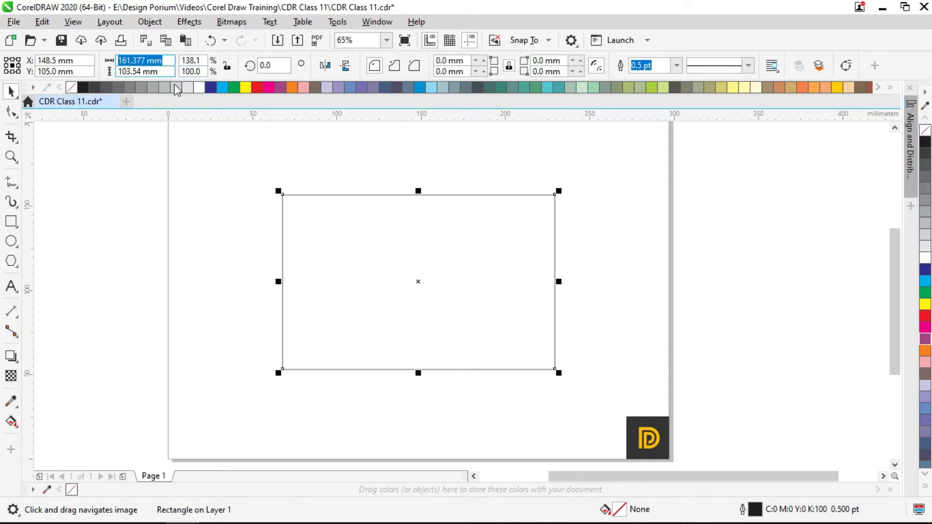
pyautogui.click(200, 189)
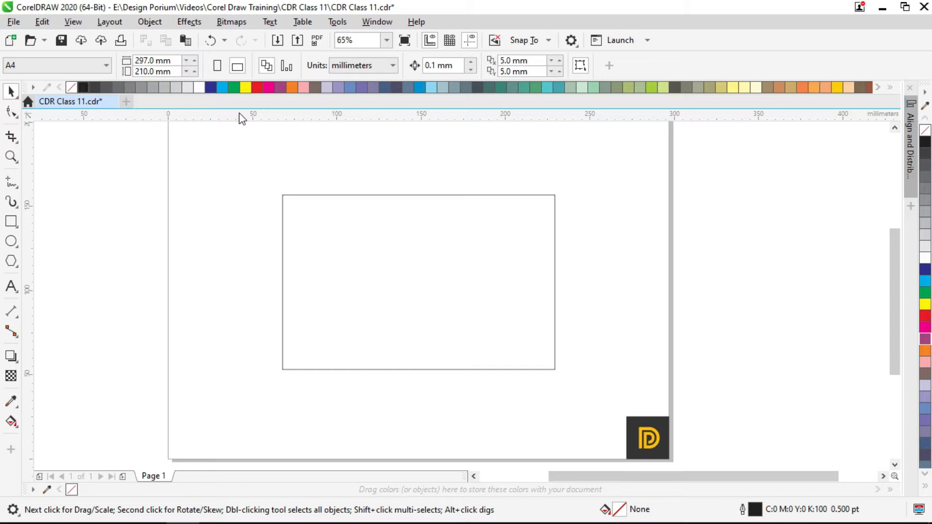
pyautogui.click(389, 73)
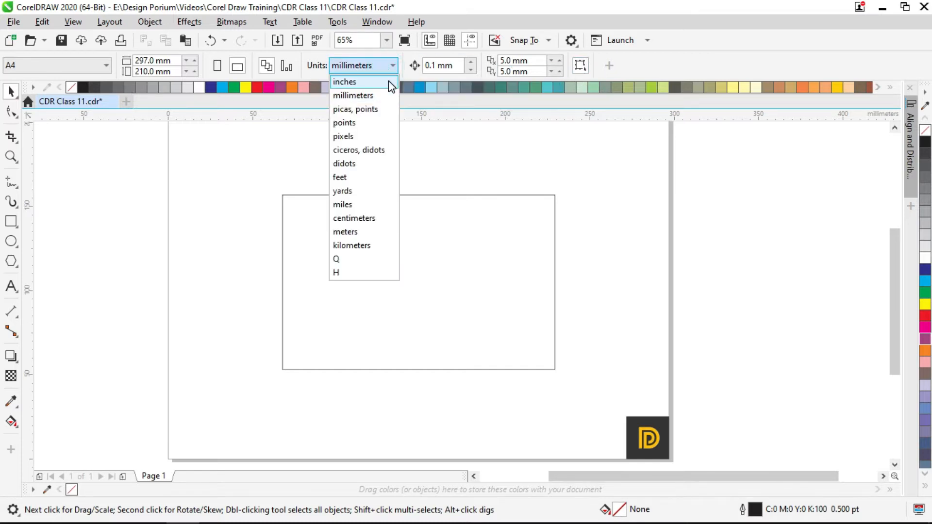
pyautogui.click(387, 83)
pyautogui.click(430, 164)
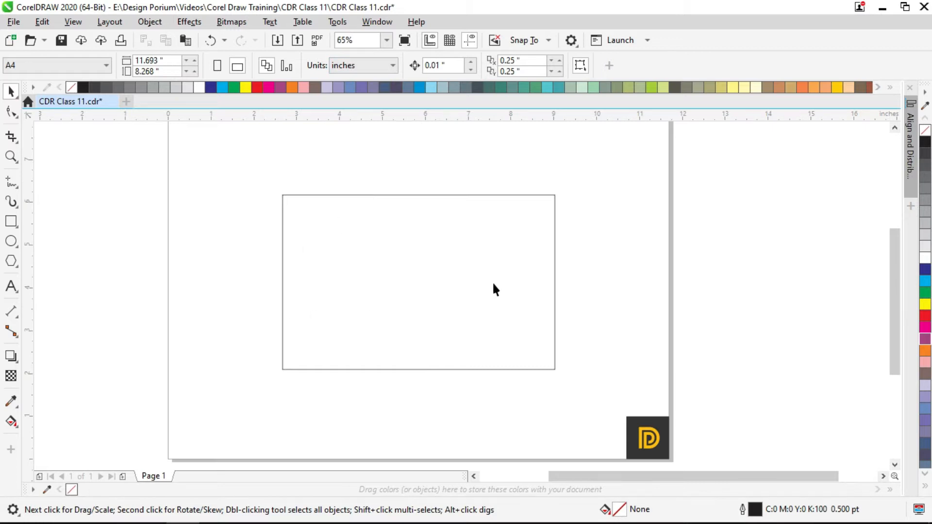
# - Set the rectangle's size to 6 inches wide and 4 inches high
pyautogui.click(408, 262)
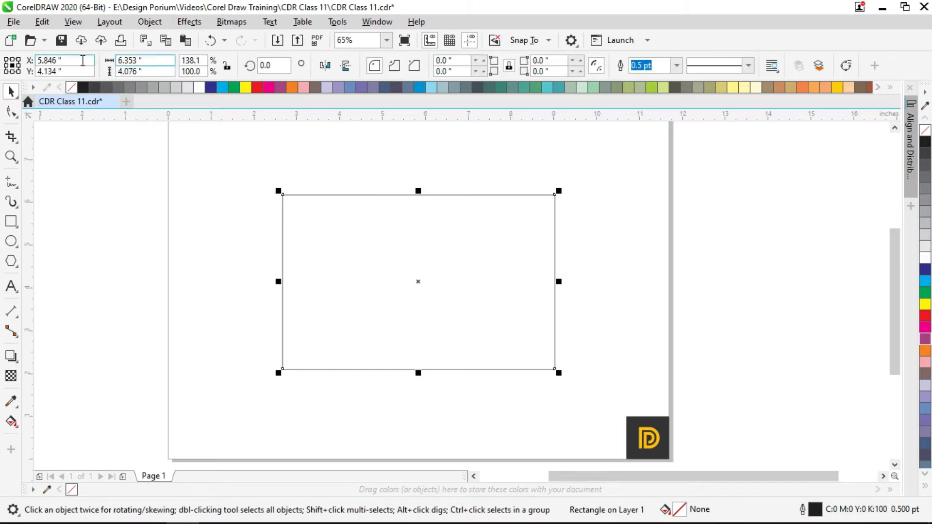
pyautogui.click(166, 59)
pyautogui.write('6')
pyautogui.press('Tab')
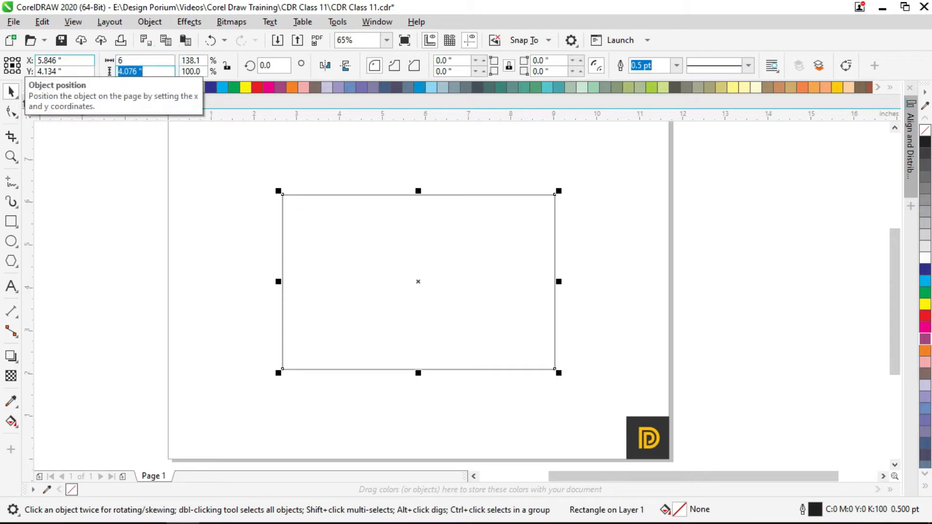
pyautogui.write('4')
pyautogui.press('Return')
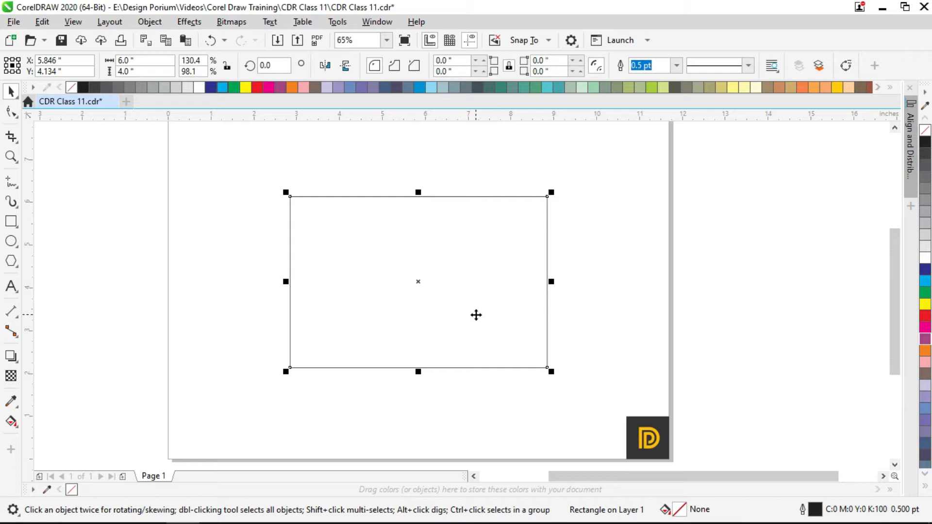
# - Lock the rectangle's width-to-height ratio and set its width to 8 inches
pyautogui.scroll(-1, 510, 255)
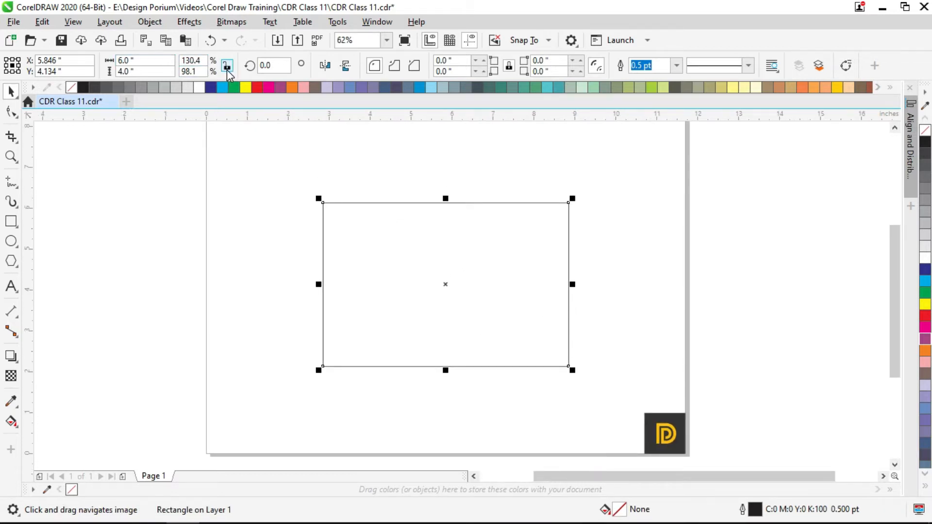
pyautogui.click(226, 68)
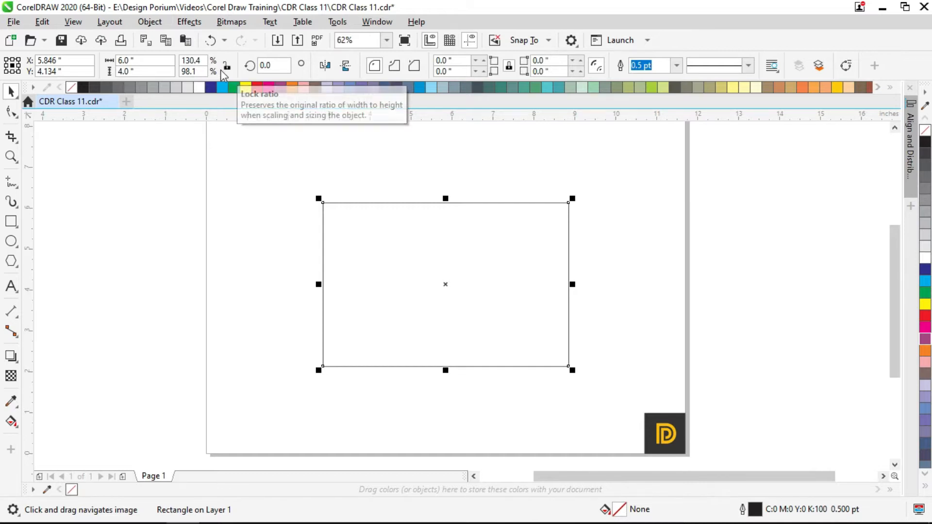
pyautogui.click(224, 66)
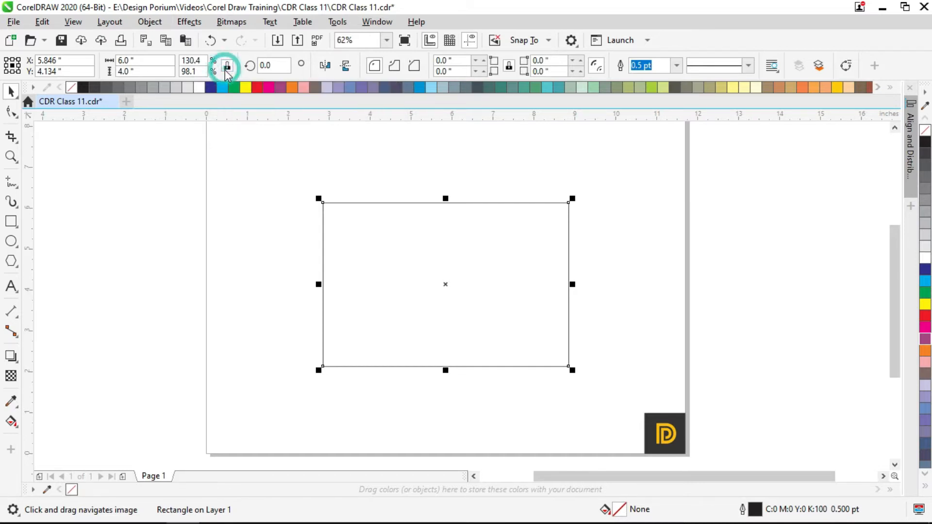
pyautogui.click(226, 68)
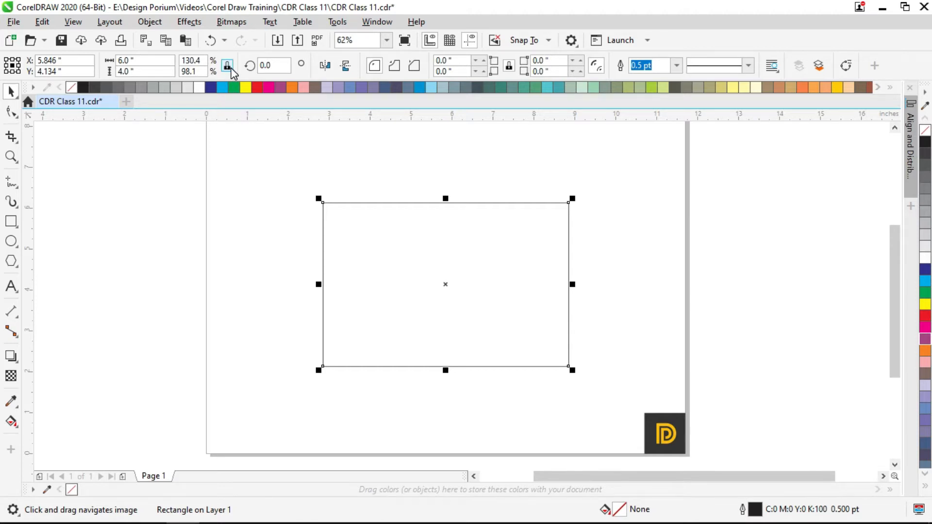
pyautogui.click(148, 61)
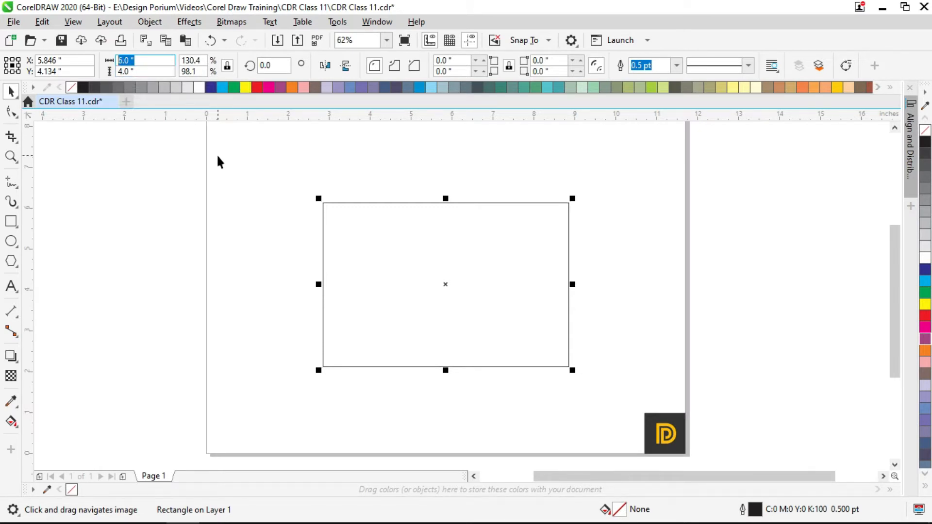
pyautogui.click(156, 60)
pyautogui.write('8')
pyautogui.press('Return')
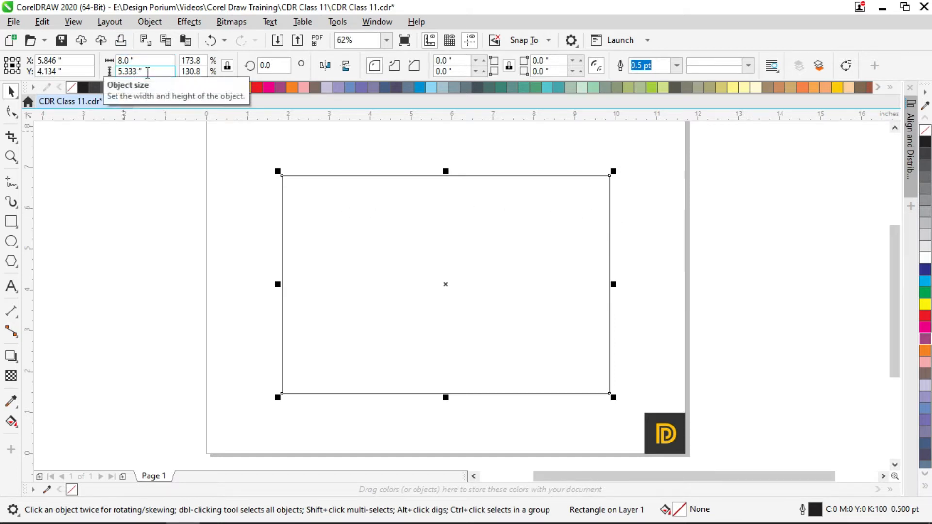
# - Try a height of 8 inches for the rectangle with the ratio locked, and undo that change
pyautogui.moveTo(167, 70); pyautogui.dragTo(2, 71)
pyautogui.write('8')
pyautogui.press('Return')
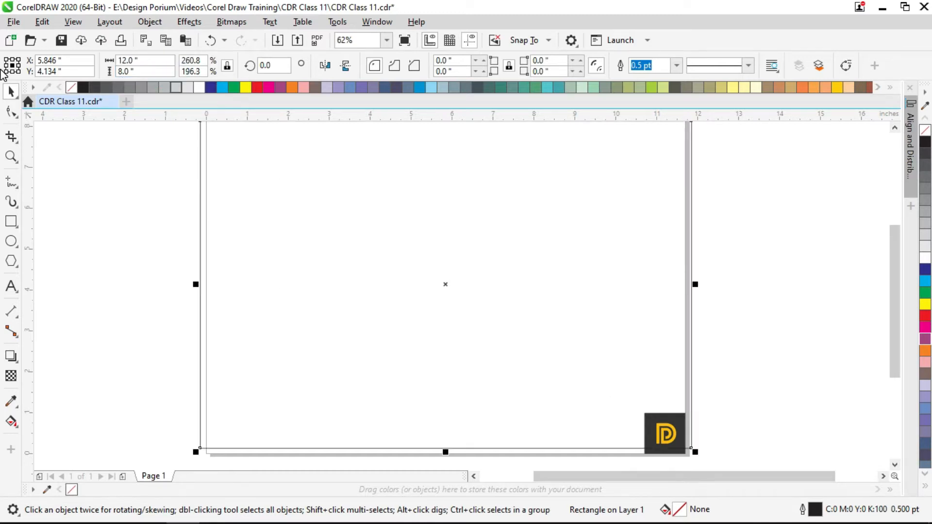
pyautogui.moveTo(314, 158); pyautogui.dragTo(333, 253)
pyautogui.scroll(-1, 335, 210)
pyautogui.scroll(1, 333, 280)
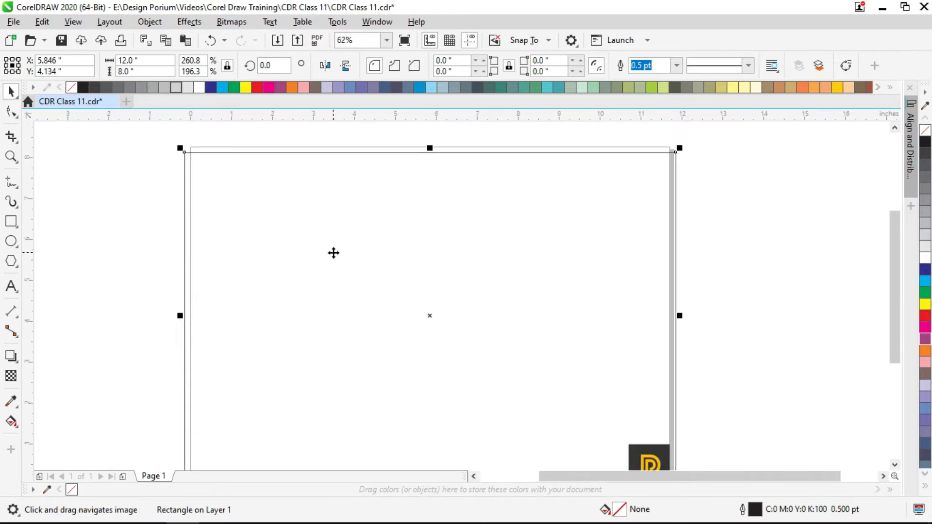
pyautogui.hotkey('ctrl', 'z')
# - Unlock the rectangle's ratio and set both its width and its height to 10 inches
pyautogui.moveTo(414, 193); pyautogui.dragTo(404, 167)
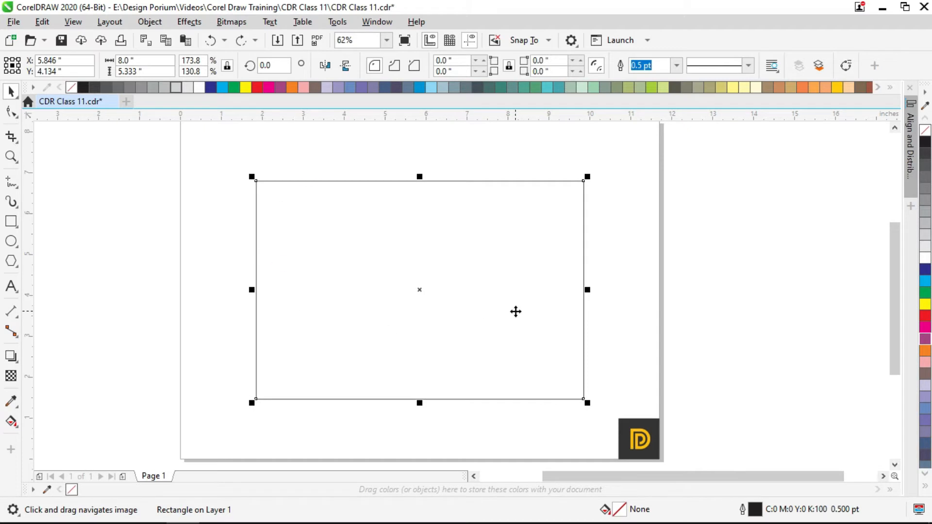
pyautogui.click(227, 66)
pyautogui.click(166, 60)
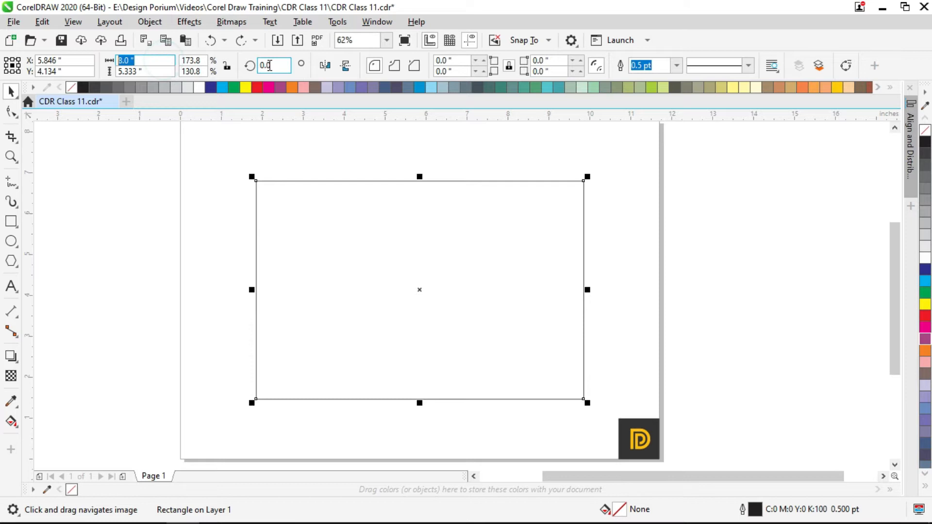
pyautogui.write('10')
pyautogui.press('Return')
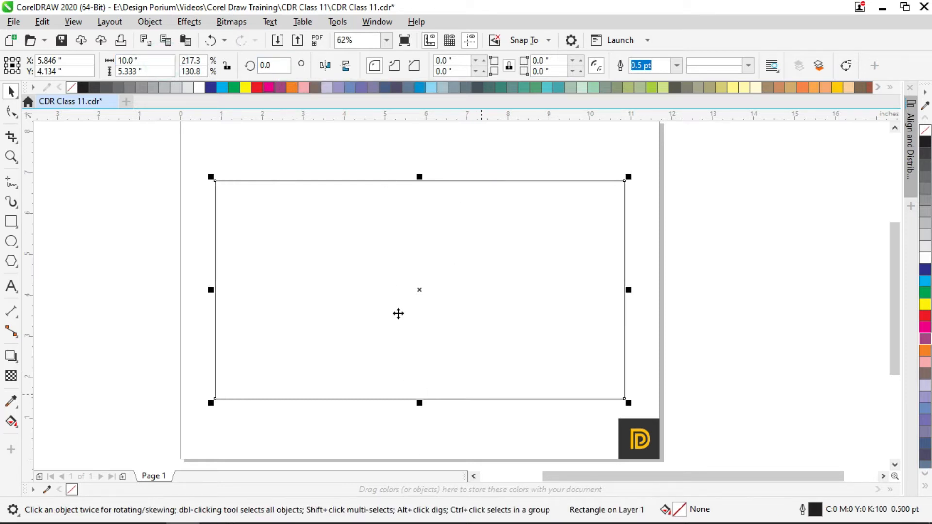
pyautogui.click(150, 71)
pyautogui.write('10')
pyautogui.press('Return')
pyautogui.scroll(-1, 418, 168)
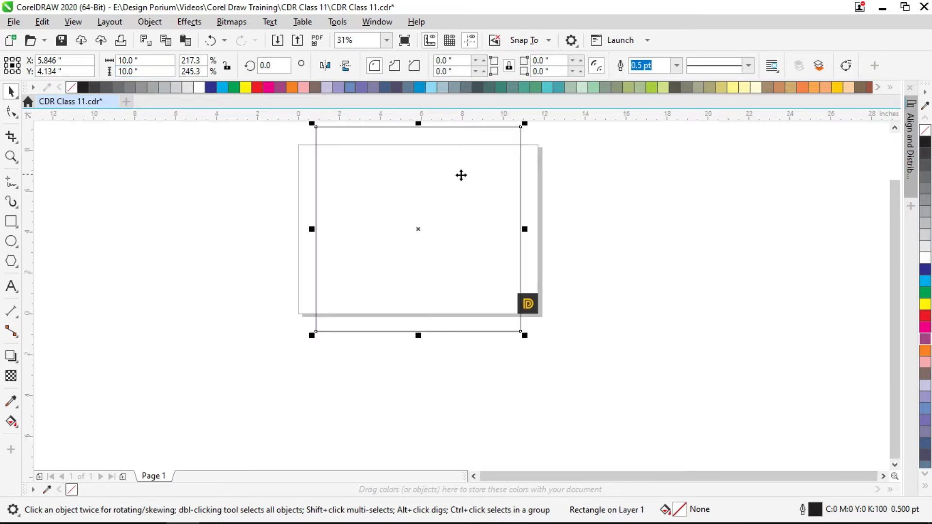
pyautogui.scroll(1, 471, 184)
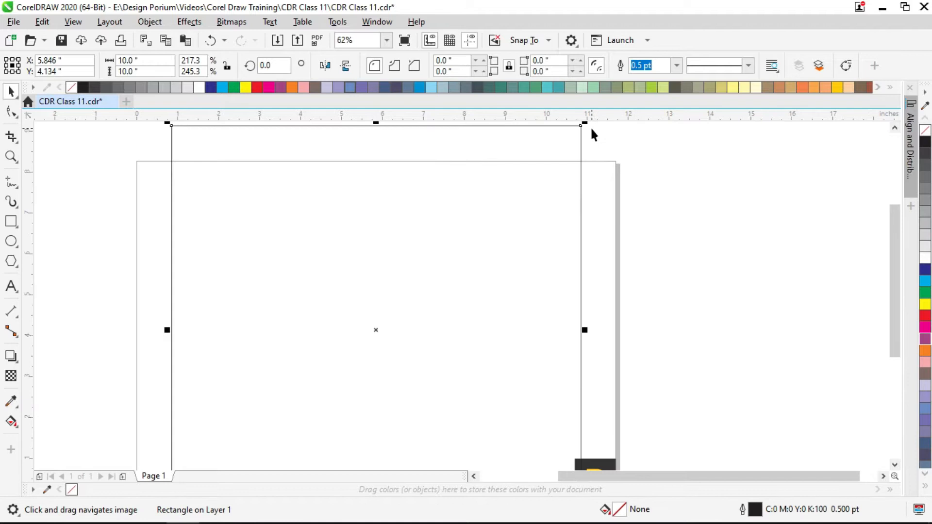
# - Scale the square proportionally about its centre by its corners, ending at about 3.96 inches per side
pyautogui.moveTo(589, 146); pyautogui.dragTo(491, 267)
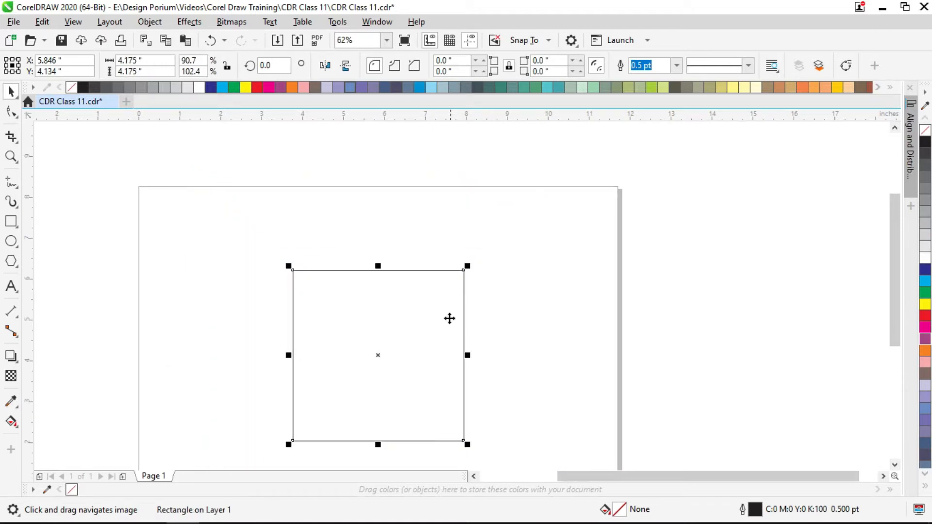
pyautogui.moveTo(359, 345); pyautogui.dragTo(377, 281)
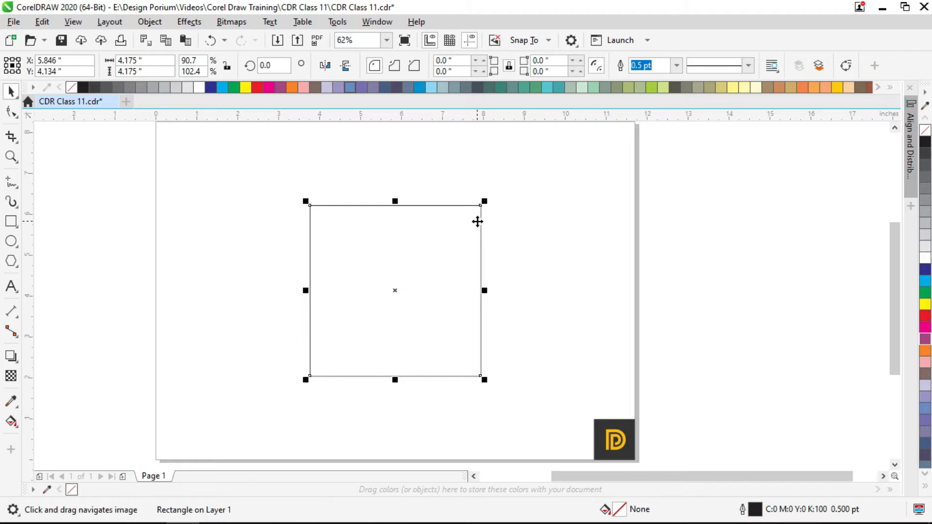
pyautogui.moveTo(485, 201); pyautogui.dragTo(533, 191)
pyautogui.moveTo(298, 194)
pyautogui.mouseDown()
pyautogui.moveTo(344, 243)
pyautogui.moveTo(311, 205)
pyautogui.mouseUp()
pyautogui.moveTo(309, 379); pyautogui.dragTo(290, 399)
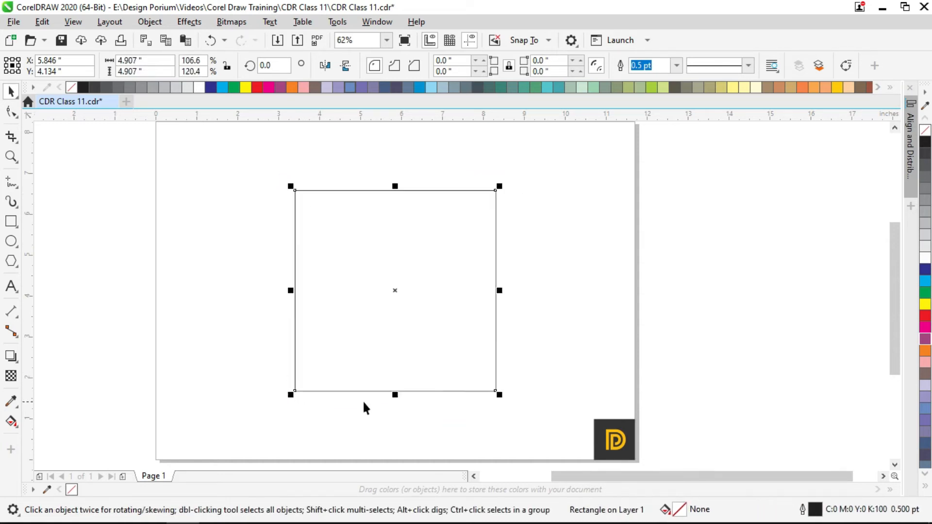
pyautogui.moveTo(500, 395); pyautogui.dragTo(481, 374)
# - Try stretching the square from its side and upper middle handles, and undo the change
pyautogui.moveTo(481, 291); pyautogui.dragTo(511, 289)
pyautogui.hotkey('ctrl', 'z')
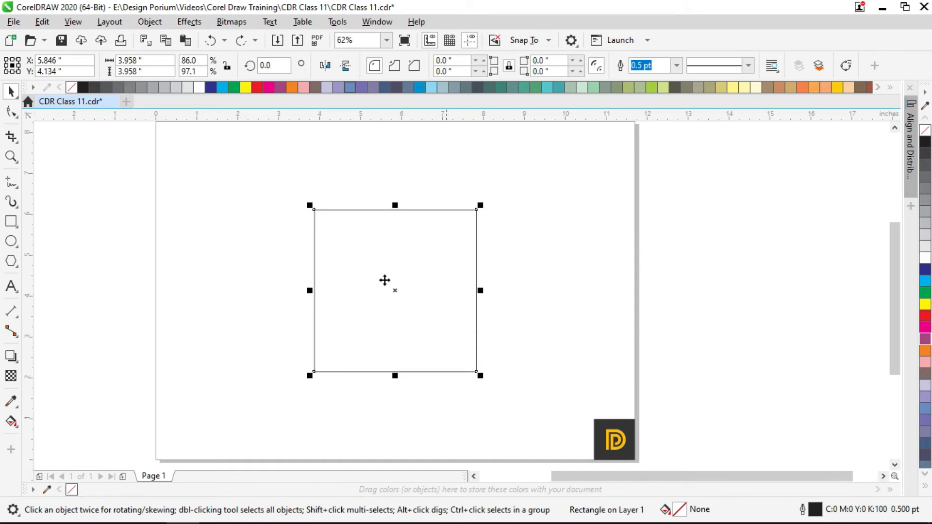
pyautogui.moveTo(397, 205); pyautogui.dragTo(408, 206)
pyautogui.click(529, 261)
pyautogui.click(477, 220)
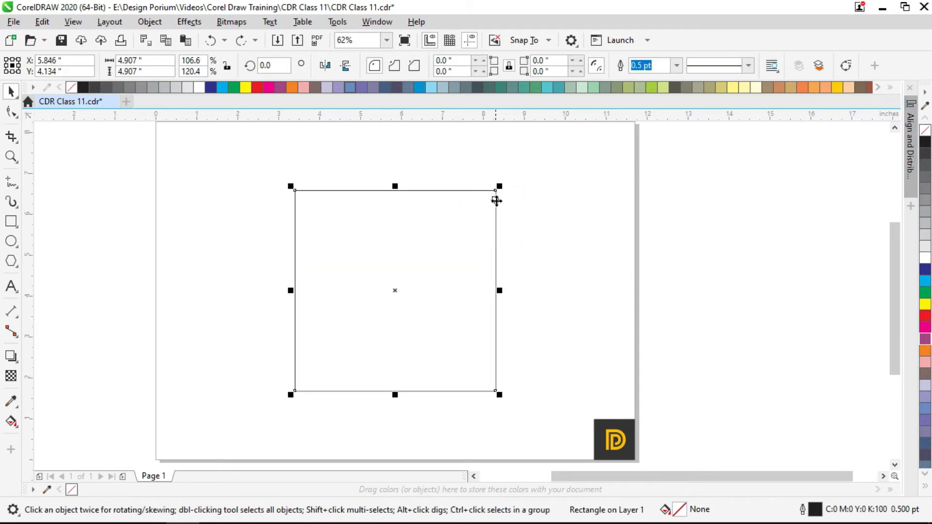
# - Try rotating the square by 45 degrees and undo the rotation
pyautogui.click(565, 210)
pyautogui.click(377, 268)
pyautogui.moveTo(286, 66); pyautogui.dragTo(173, 61)
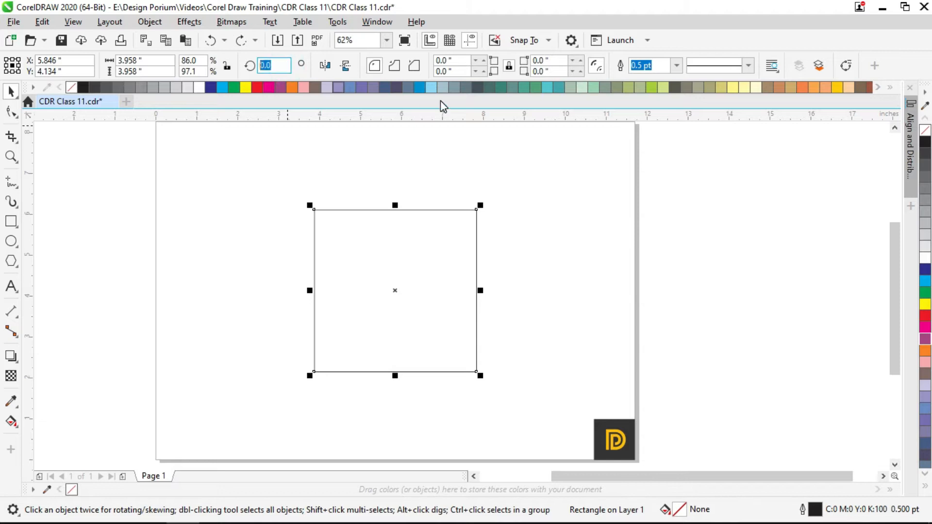
pyautogui.write('45')
pyautogui.press('Return')
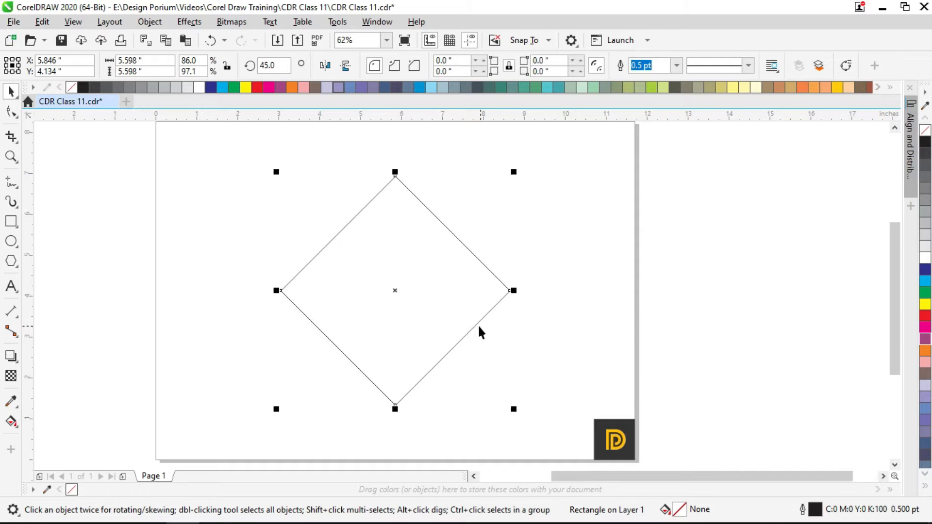
pyautogui.hotkey('ctrl', 'z')
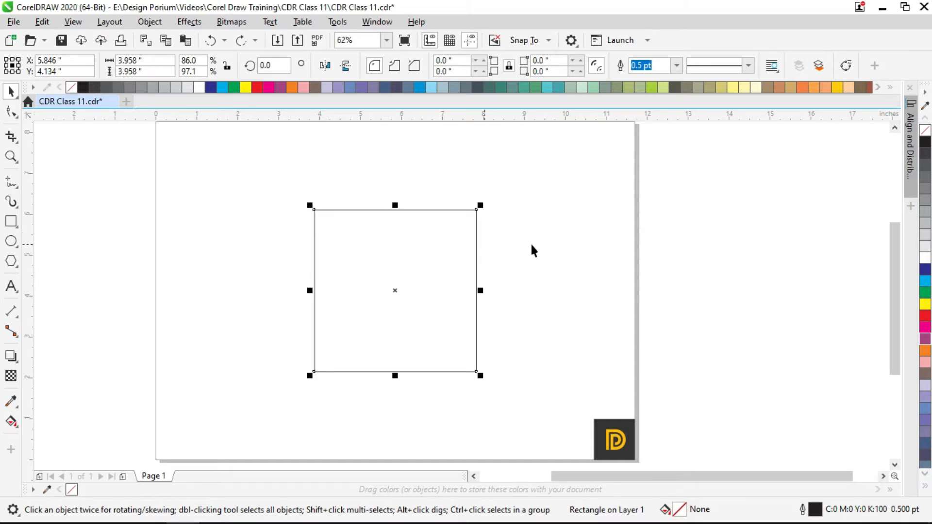
# - Try several fill and outline colours on the square, settling on an orange fill and a green outline
pyautogui.click(925, 269)
pyautogui.click(925, 292)
pyautogui.click(925, 326)
pyautogui.click(925, 350)
pyautogui.rightClick(926, 151)
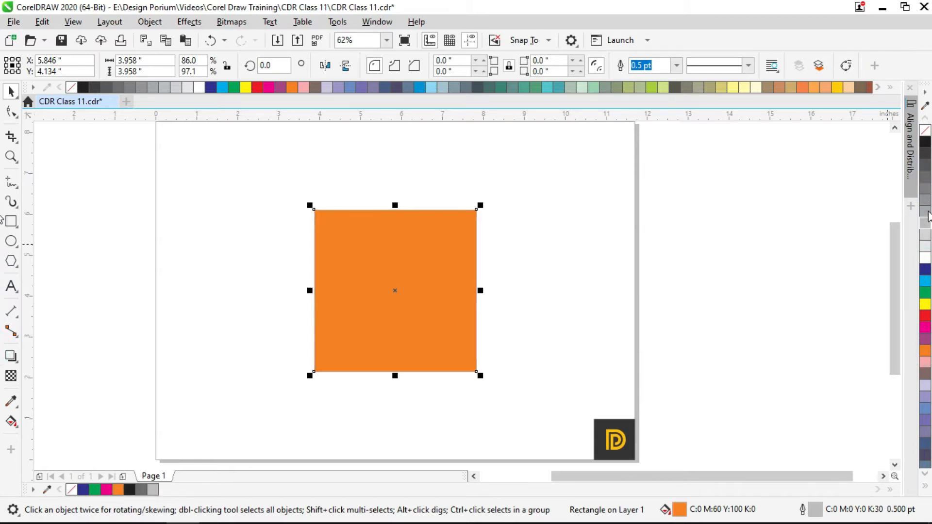
pyautogui.rightClick(925, 280)
pyautogui.rightClick(925, 292)
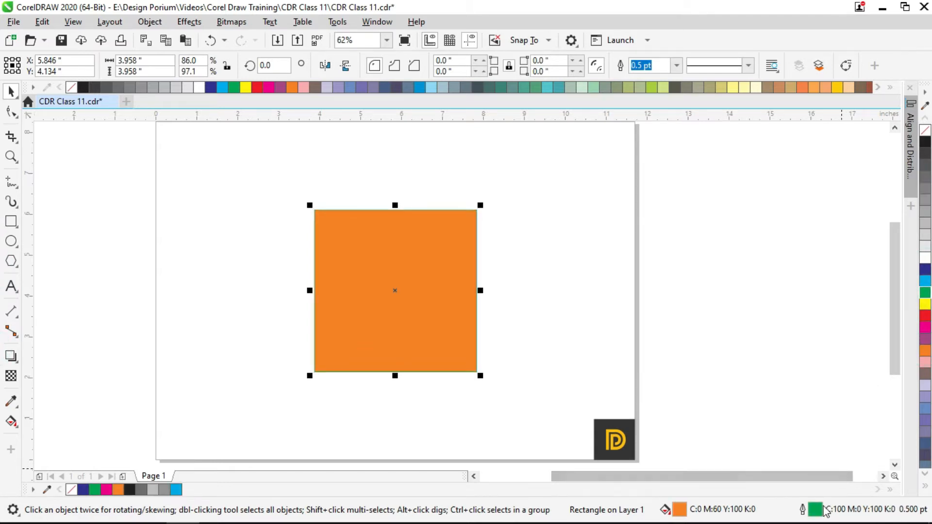
# - Set the square's outline width to 3 pt in the Outline Pen settings
pyautogui.doubleClick(822, 510)
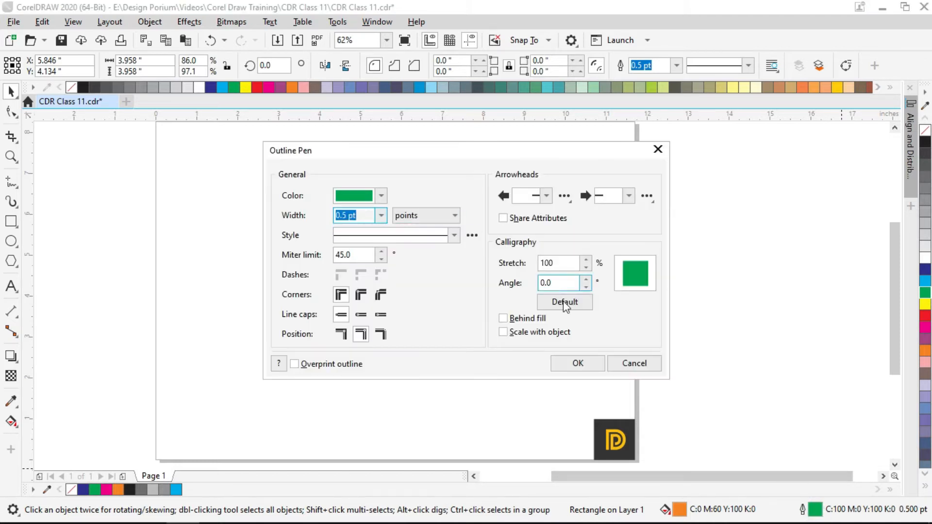
pyautogui.click(612, 361)
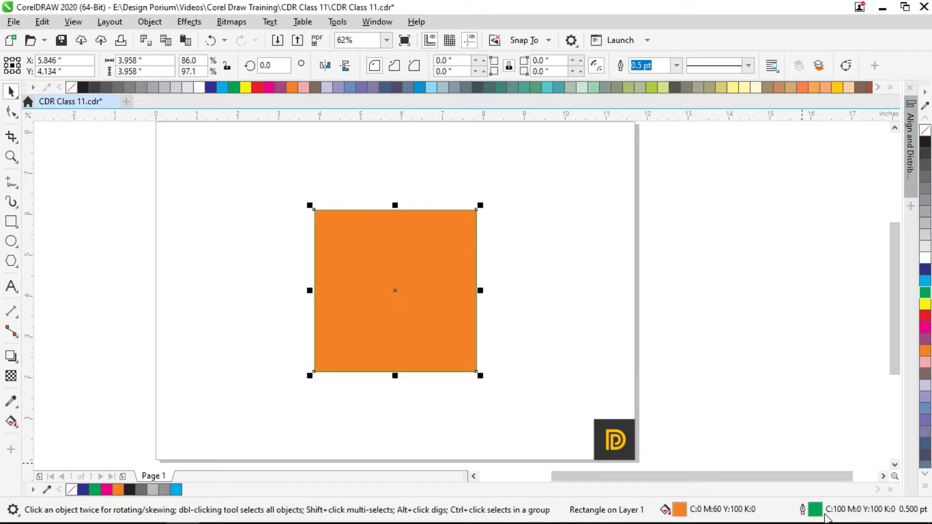
pyautogui.doubleClick(817, 509)
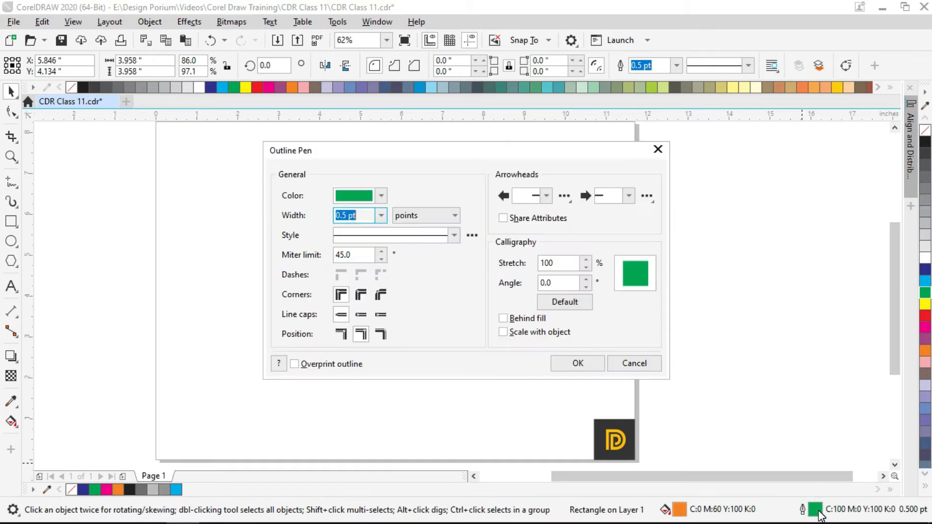
pyautogui.click(384, 215)
pyautogui.click(368, 303)
pyautogui.click(580, 367)
pyautogui.scroll(4, 451, 161)
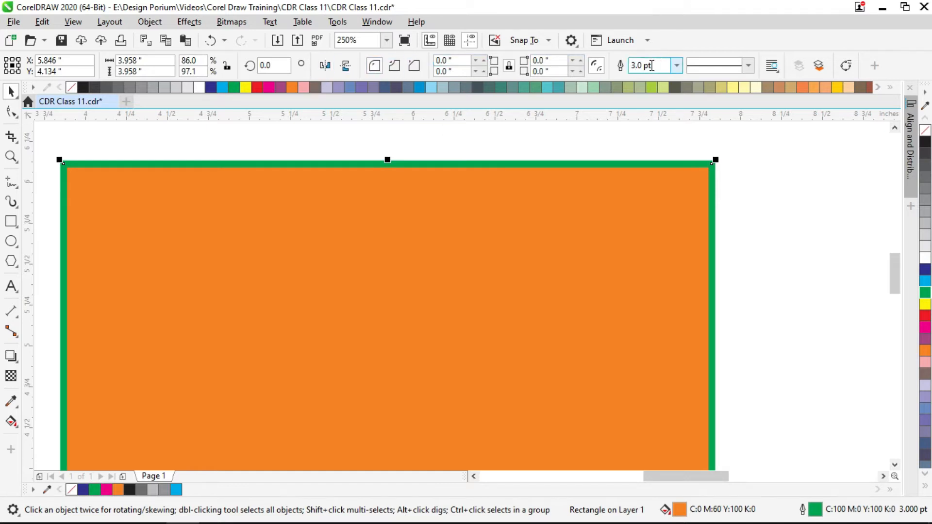
# - Set the square's outline width to 36 pt
pyautogui.click(678, 66)
pyautogui.click(672, 220)
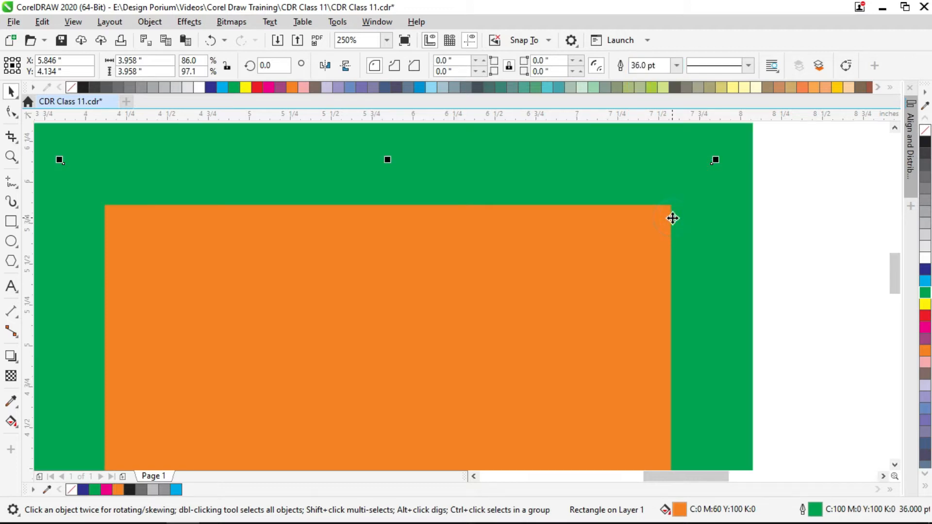
pyautogui.scroll(-2, 672, 219)
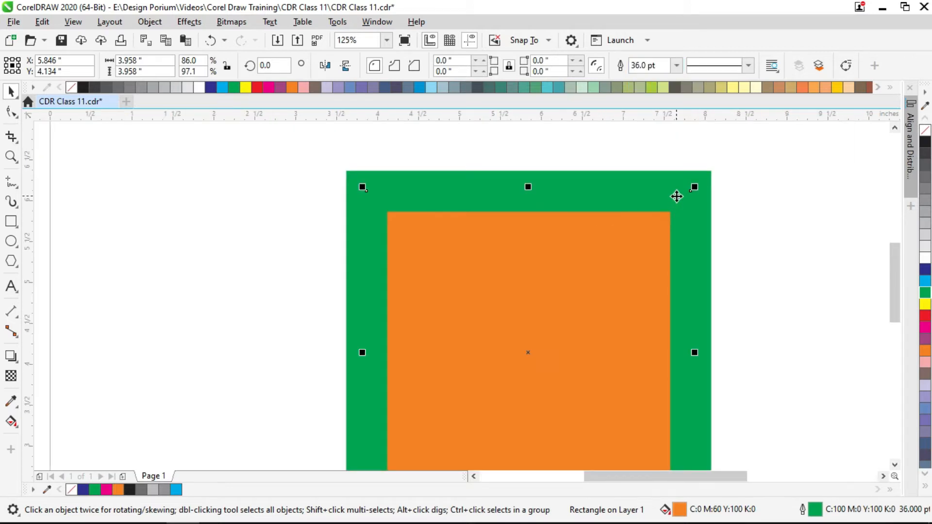
pyautogui.moveTo(676, 196); pyautogui.dragTo(566, 170)
# - Set the square's outline width to 8 pt
pyautogui.click(676, 65)
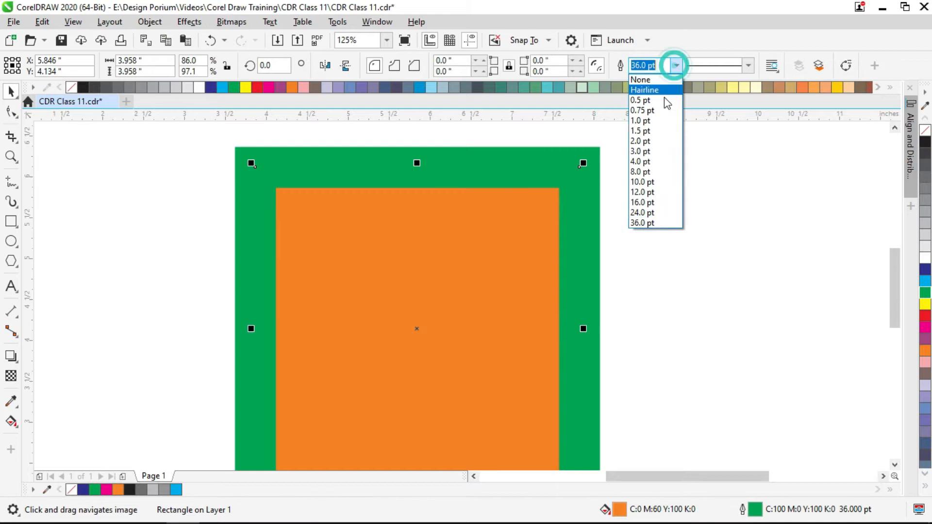
pyautogui.click(660, 171)
pyautogui.click(646, 180)
pyautogui.scroll(-1, 456, 174)
pyautogui.moveTo(473, 198); pyautogui.dragTo(430, 196)
pyautogui.click(426, 191)
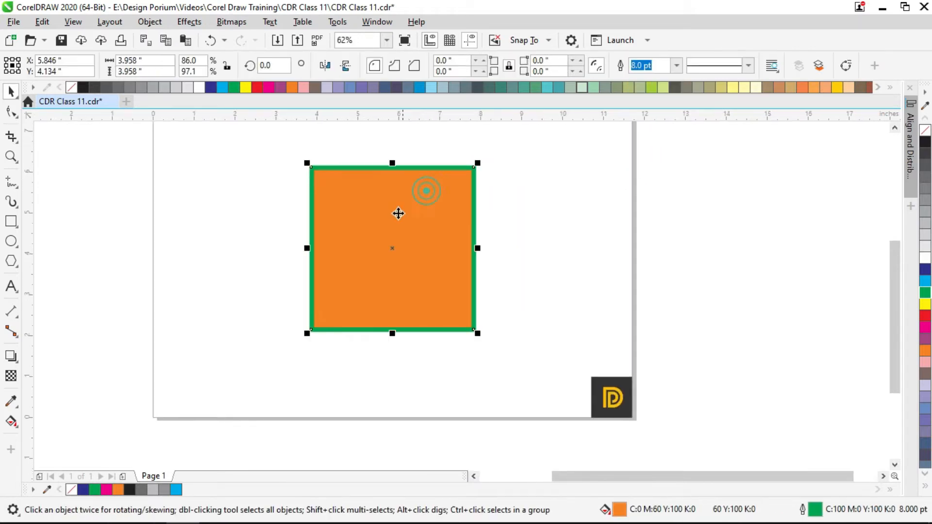
# - Fill the square with yellow
pyautogui.scroll(2, 398, 214)
pyautogui.click(925, 304)
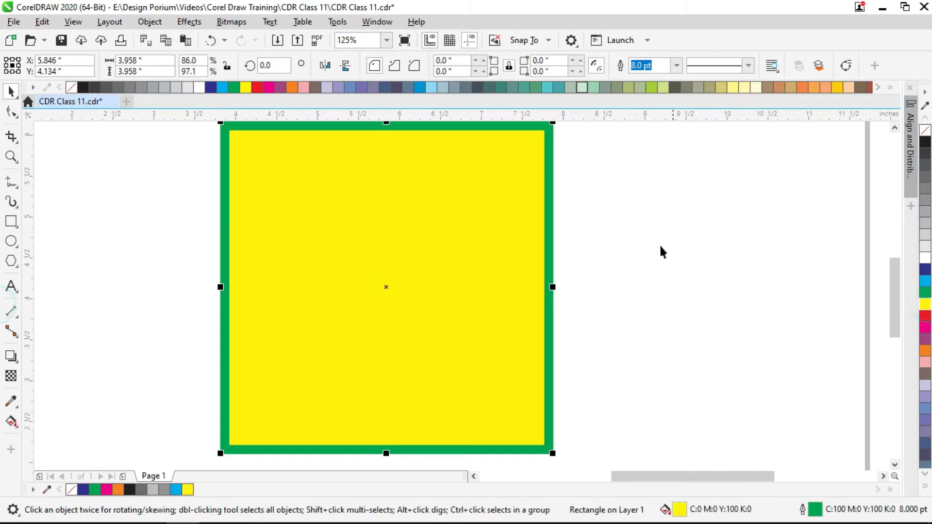
pyautogui.scroll(-2, 641, 202)
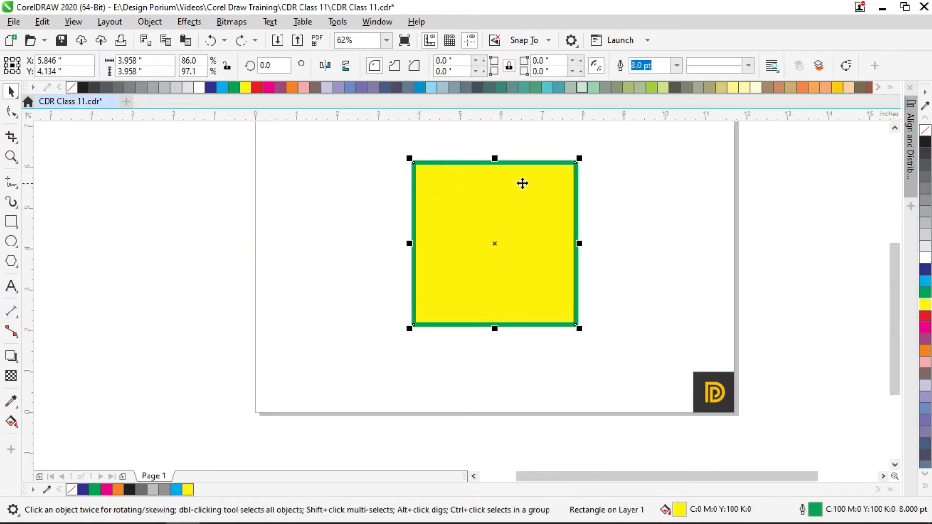
pyautogui.click(610, 155)
pyautogui.click(548, 182)
# - Remove the green outline from the yellow square
pyautogui.moveTo(571, 172); pyautogui.dragTo(380, 161)
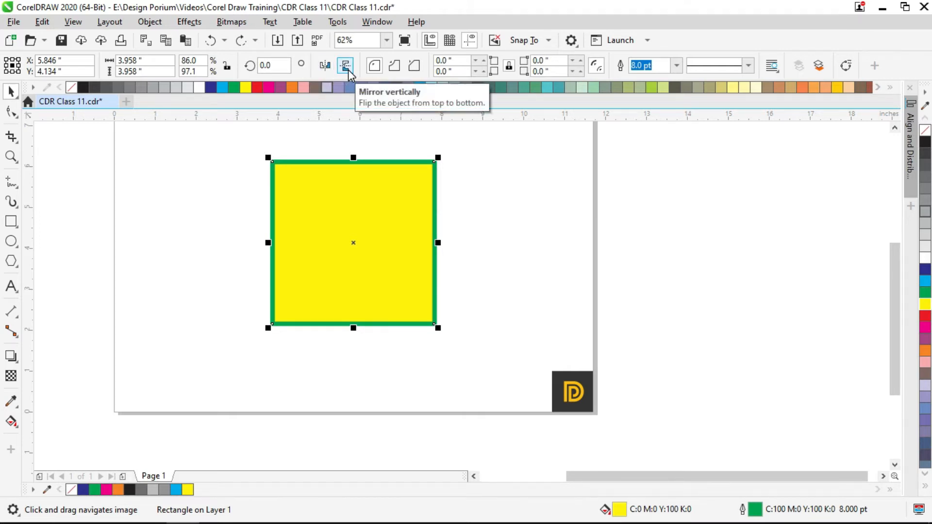
pyautogui.moveTo(449, 190); pyautogui.dragTo(458, 209)
pyautogui.click(495, 235)
pyautogui.click(418, 243)
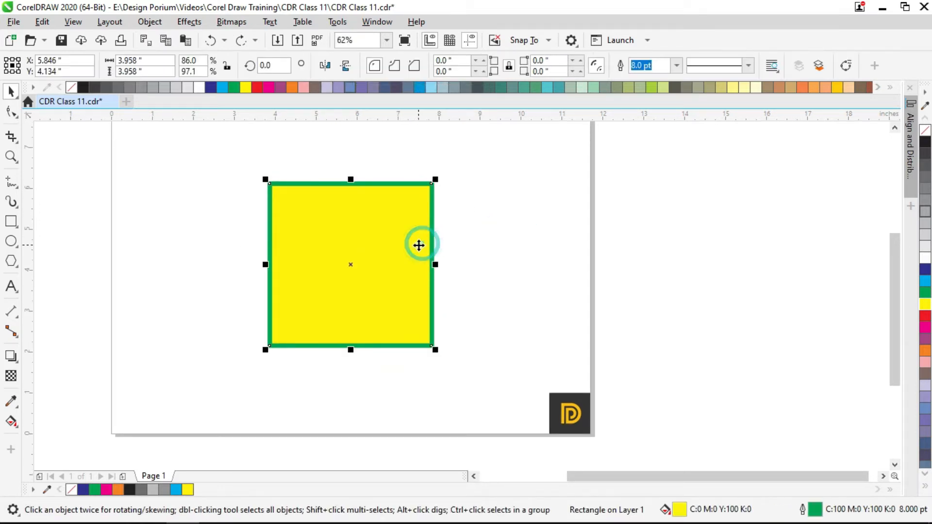
pyautogui.rightClick(925, 131)
# - Copy the yellow square to its right and turn the copy into a red square about 2.4 inches per side
pyautogui.moveTo(369, 254); pyautogui.dragTo(467, 254)
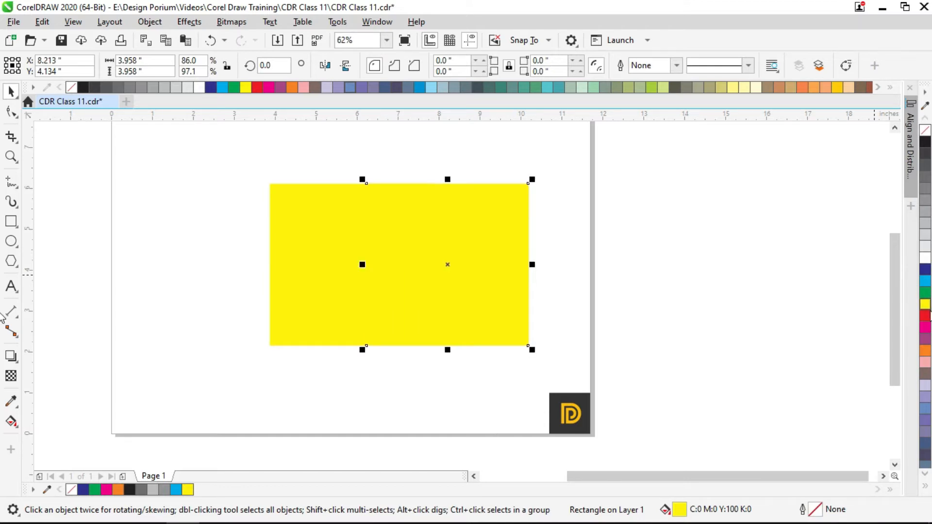
pyautogui.click(927, 321)
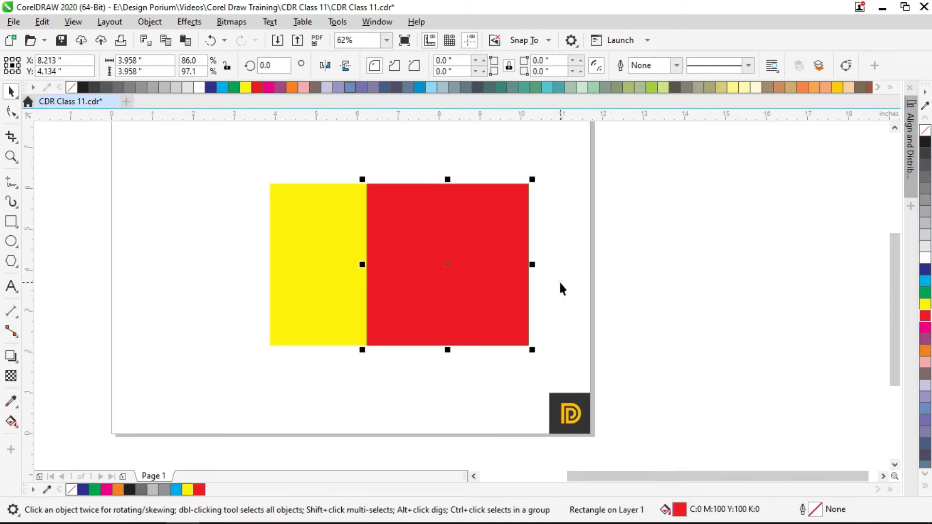
pyautogui.click(530, 347)
pyautogui.click(516, 328)
pyautogui.moveTo(534, 351); pyautogui.dragTo(483, 285)
# - Align the red square with the yellow square's left edge, and place a copy of it in the yellow square's lower-right corner
pyautogui.keyDown('shift'); pyautogui.click(310, 257); pyautogui.keyUp('shift')
pyautogui.press('l')
pyautogui.click(557, 248)
pyautogui.moveTo(312, 246); pyautogui.dragTo(377, 309)
pyautogui.keyDown('shift'); pyautogui.click(394, 213); pyautogui.keyUp('shift')
pyautogui.press('Escape')
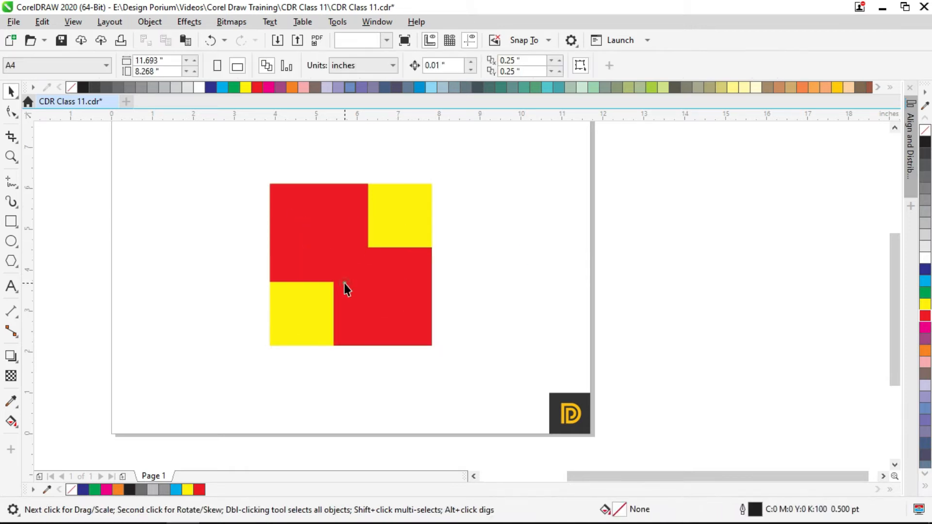
# - Fill the lower-right small square with orange and group all three squares
pyautogui.click(345, 283)
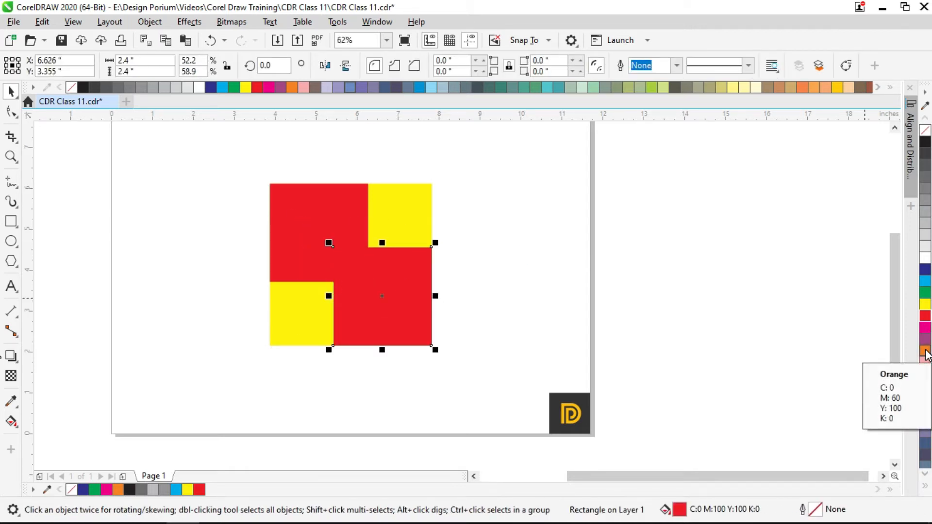
pyautogui.click(925, 352)
pyautogui.click(443, 238)
pyautogui.moveTo(485, 165); pyautogui.dragTo(200, 366)
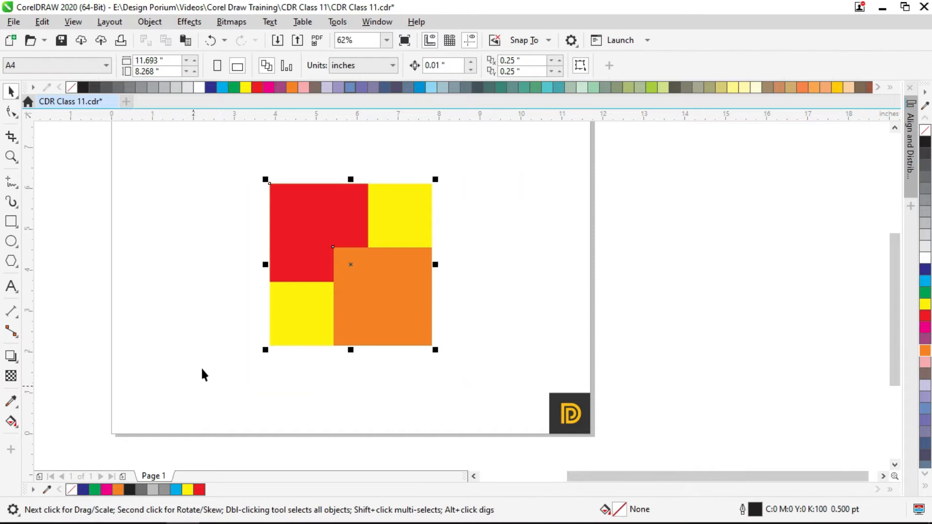
pyautogui.rightClick(339, 240)
pyautogui.click(395, 196)
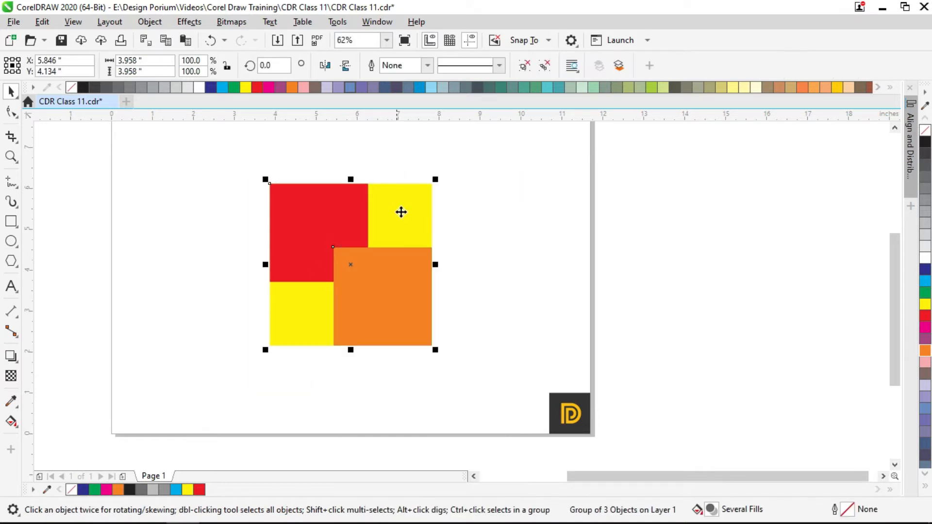
# - Shift the group slightly to the right, then try Ungroup and Ungroup All on it and undo both
pyautogui.moveTo(430, 268); pyautogui.dragTo(419, 250)
pyautogui.click(526, 70)
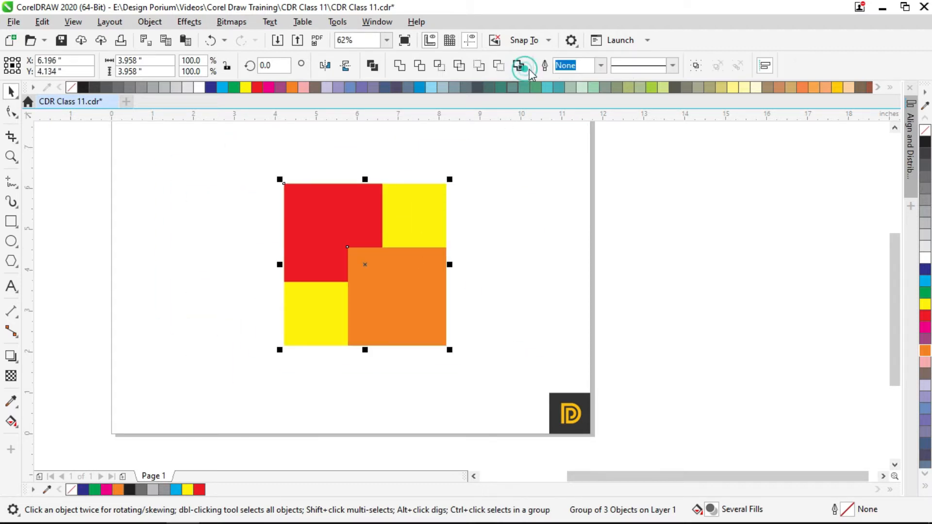
pyautogui.hotkey('ctrl', 'z')
pyautogui.click(545, 69)
pyautogui.hotkey('ctrl', 'z')
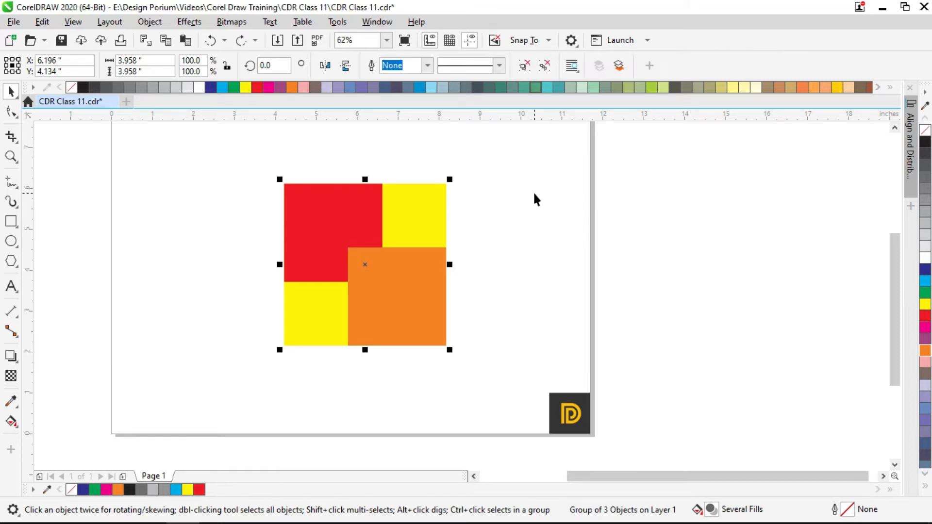
# - Move the group horizontally toward the page's left edge, to a centre at about X 3.1 inches
pyautogui.moveTo(446, 228); pyautogui.dragTo(324, 285)
pyautogui.click(536, 248)
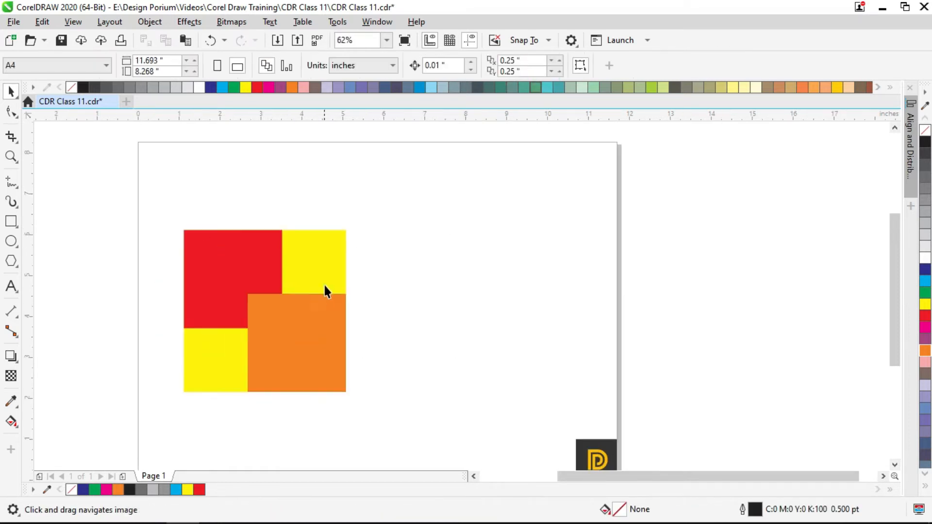
pyautogui.click(325, 283)
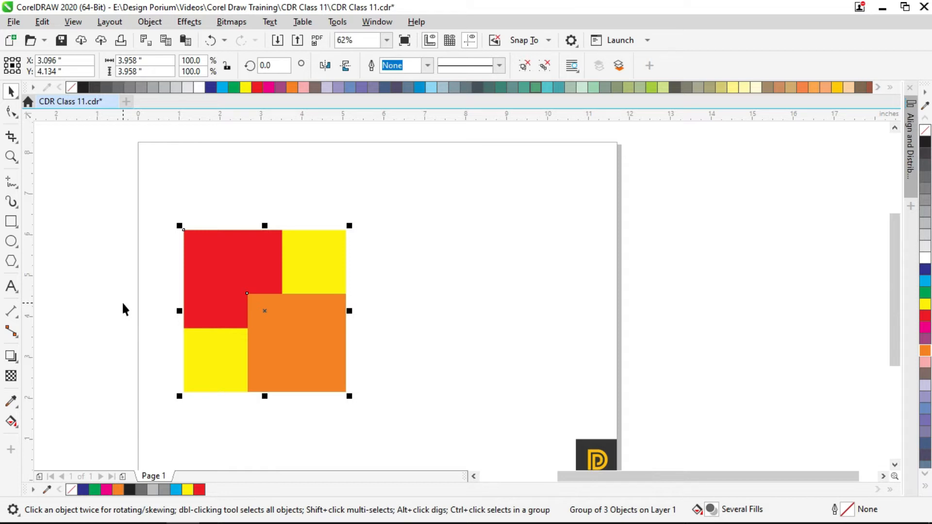
# - Try mirroring the group horizontally across its right edge, and undo the flip
pyautogui.moveTo(334, 293); pyautogui.dragTo(363, 255)
pyautogui.moveTo(164, 262); pyautogui.dragTo(164, 262)
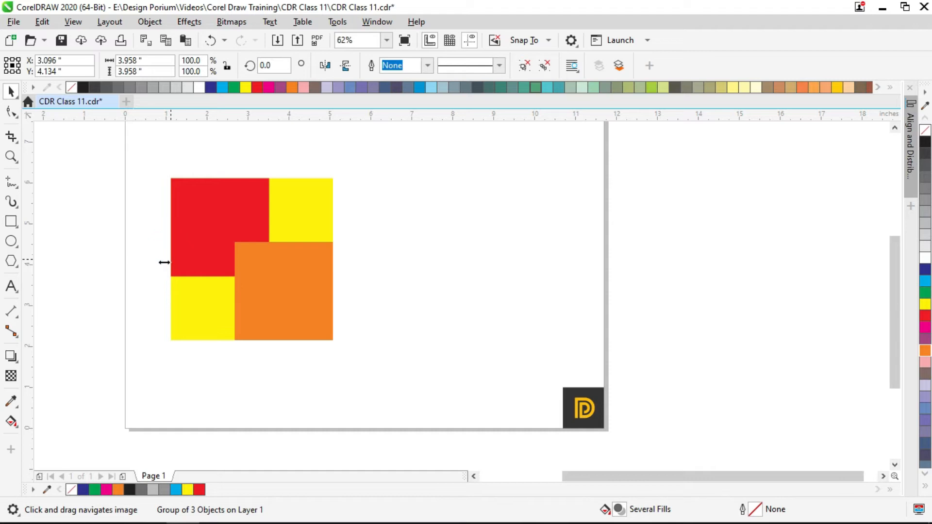
pyautogui.moveTo(164, 262); pyautogui.dragTo(468, 266)
pyautogui.click(551, 290)
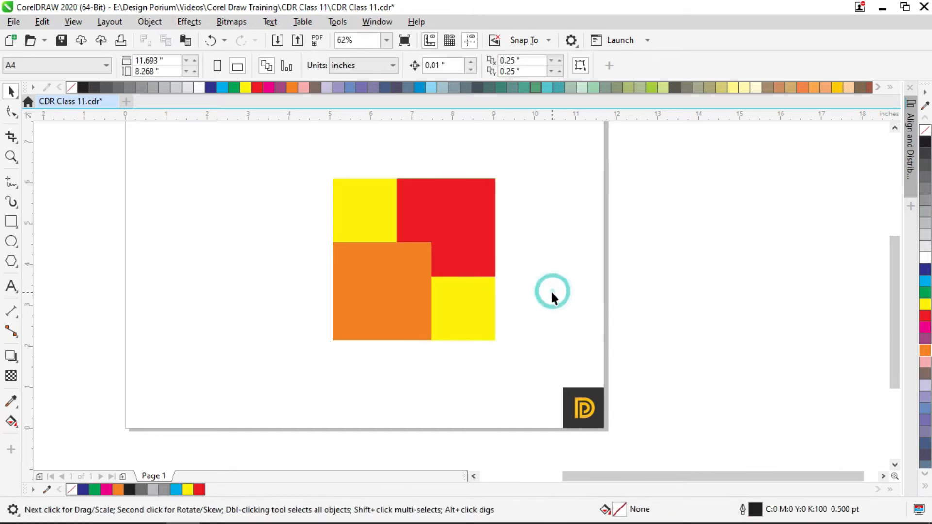
pyautogui.moveTo(425, 215); pyautogui.dragTo(531, 256)
pyautogui.hotkey('ctrl', 'z')
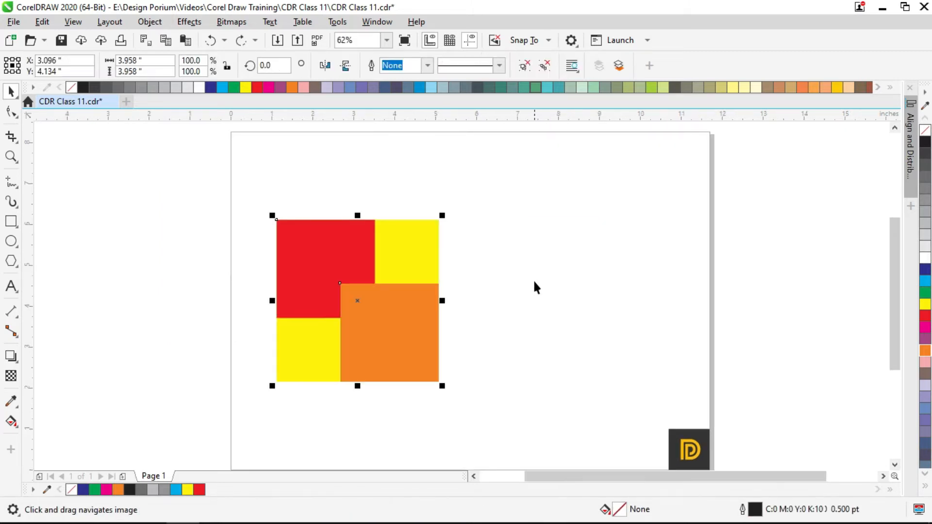
# - Repeat the horizontal flip of the group onto the empty area to its right, and undo it
pyautogui.click(270, 305)
pyautogui.click(299, 299)
pyautogui.moveTo(272, 301); pyautogui.dragTo(528, 299)
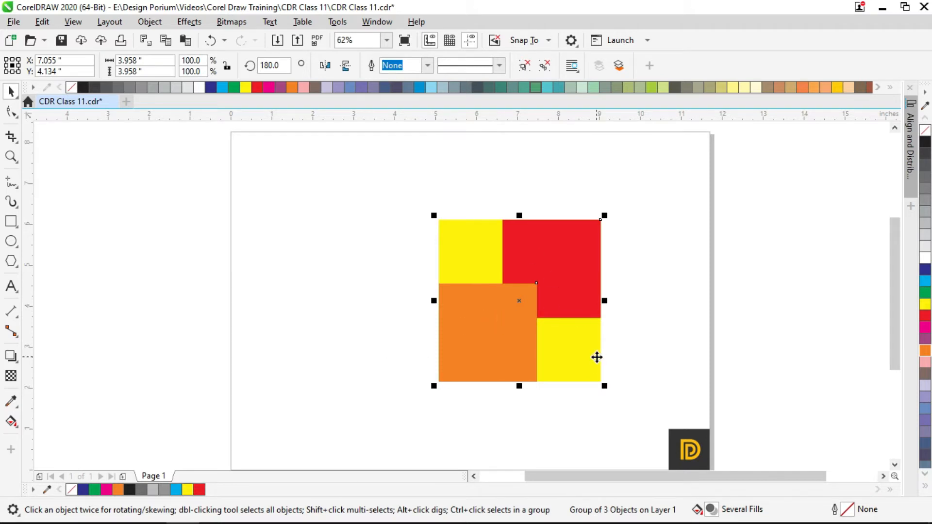
pyautogui.hotkey('ctrl', 'z')
# - Place a copy of the group beside it to the right and mirror the original group horizontally
pyautogui.moveTo(362, 313); pyautogui.dragTo(543, 316)
pyautogui.click(446, 193)
pyautogui.click(412, 255)
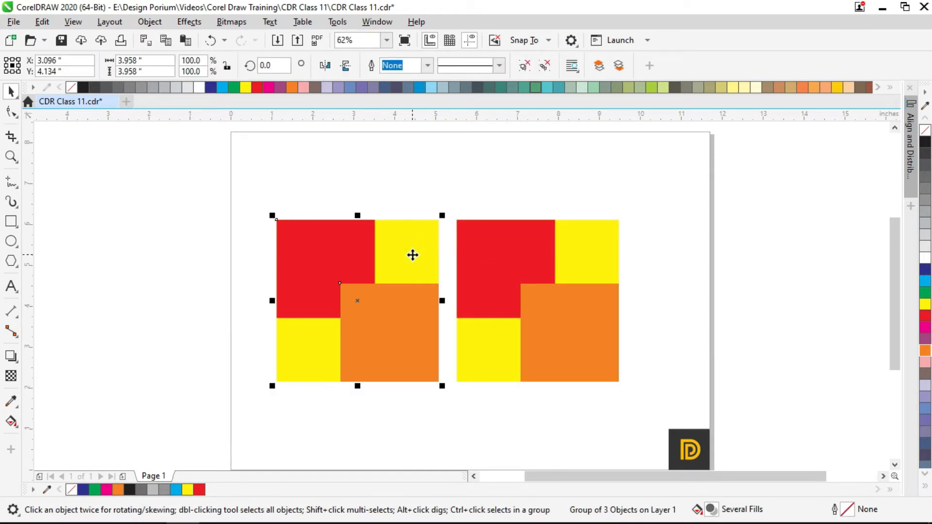
pyautogui.click(326, 66)
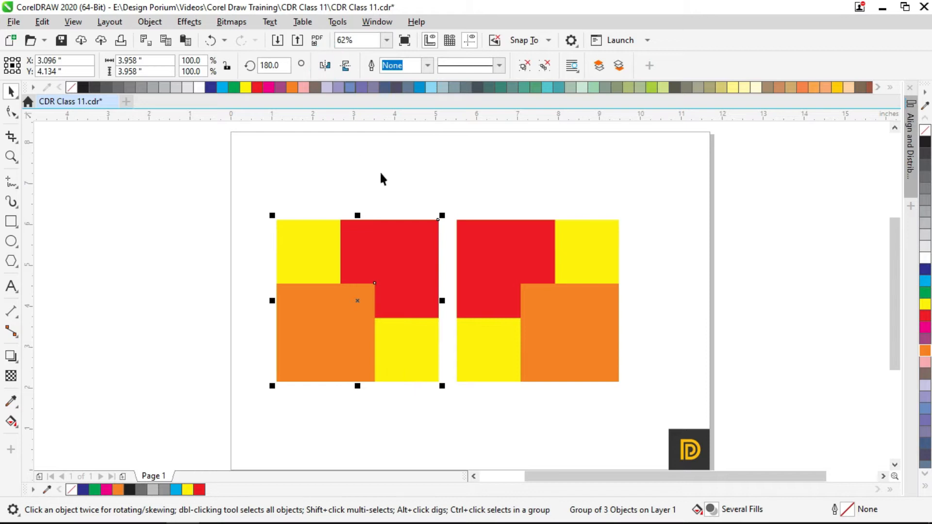
# - Try mirroring the left group vertically, and undo that flip
pyautogui.click(418, 167)
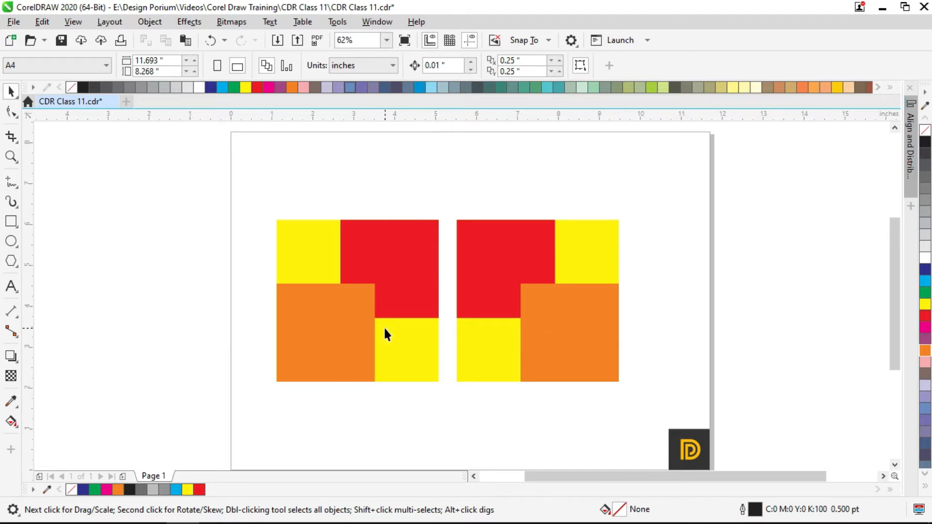
pyautogui.click(400, 298)
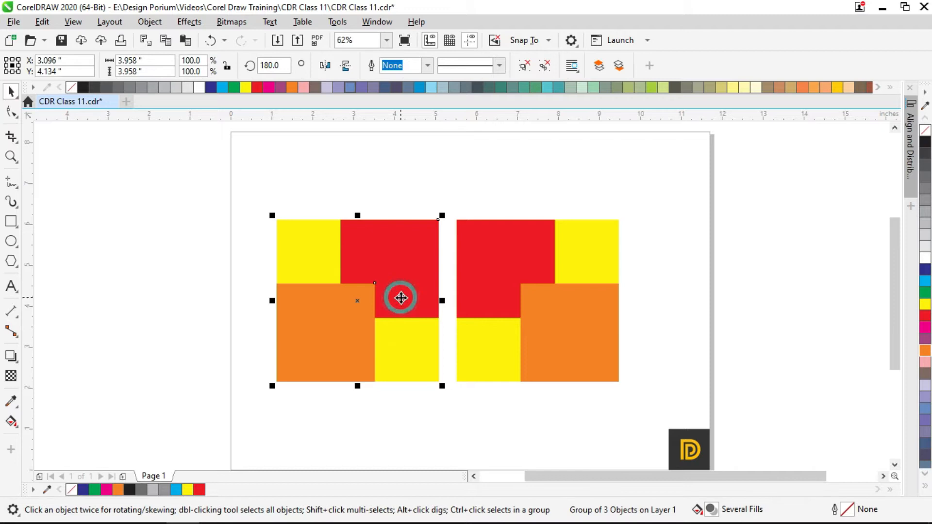
pyautogui.click(346, 66)
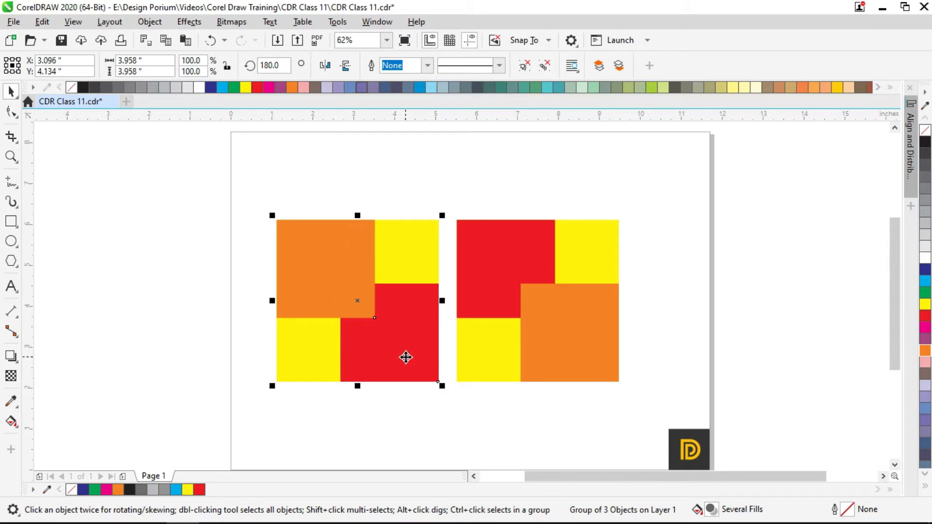
pyautogui.hotkey('ctrl', 'z')
# - Delete the left group and centre the remaining one on the page, enlarged to about 5.4 inches square
pyautogui.press('Delete')
pyautogui.click(572, 324)
pyautogui.press('p')
pyautogui.moveTo(659, 310); pyautogui.dragTo(622, 286)
pyautogui.moveTo(516, 191); pyautogui.dragTo(564, 162)
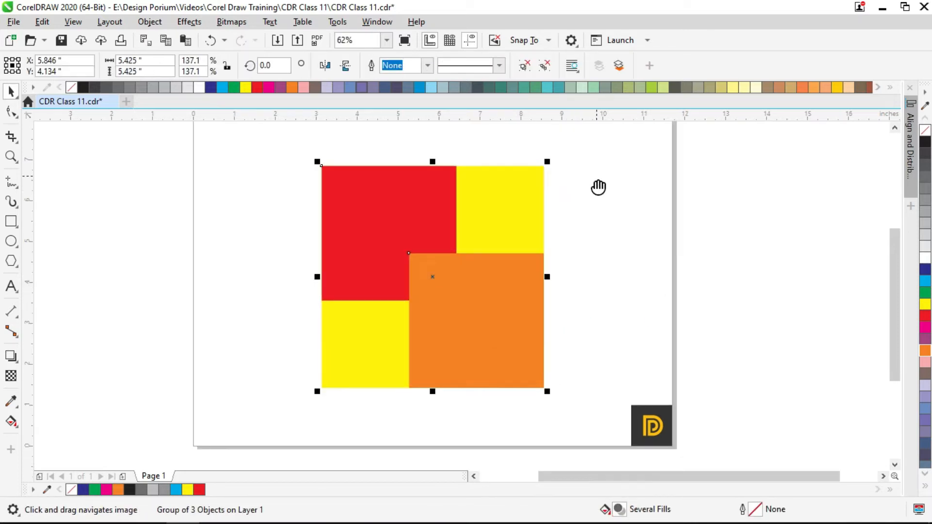
pyautogui.moveTo(598, 187); pyautogui.dragTo(598, 247)
pyautogui.moveTo(476, 266); pyautogui.dragTo(455, 219)
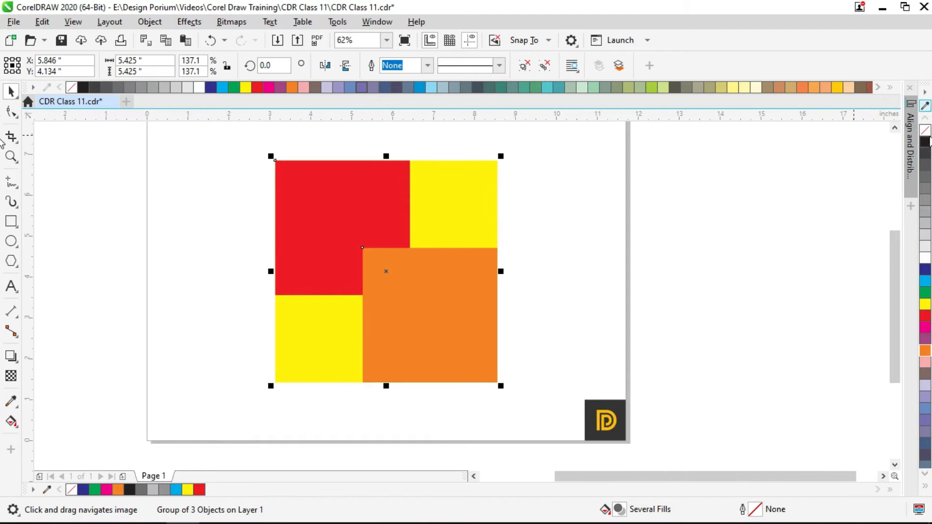
# - Ungroup all the squares and delete the orange and red ones
pyautogui.click(544, 66)
pyautogui.click(539, 216)
pyautogui.moveTo(450, 185); pyautogui.dragTo(415, 220)
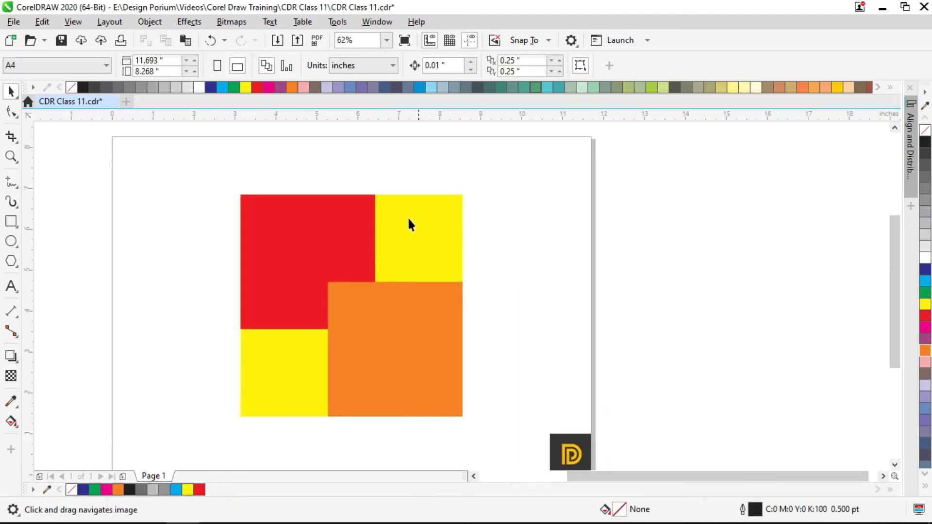
pyautogui.press('space')
pyautogui.click(418, 304)
pyautogui.keyDown('shift'); pyautogui.click(349, 252); pyautogui.keyUp('shift')
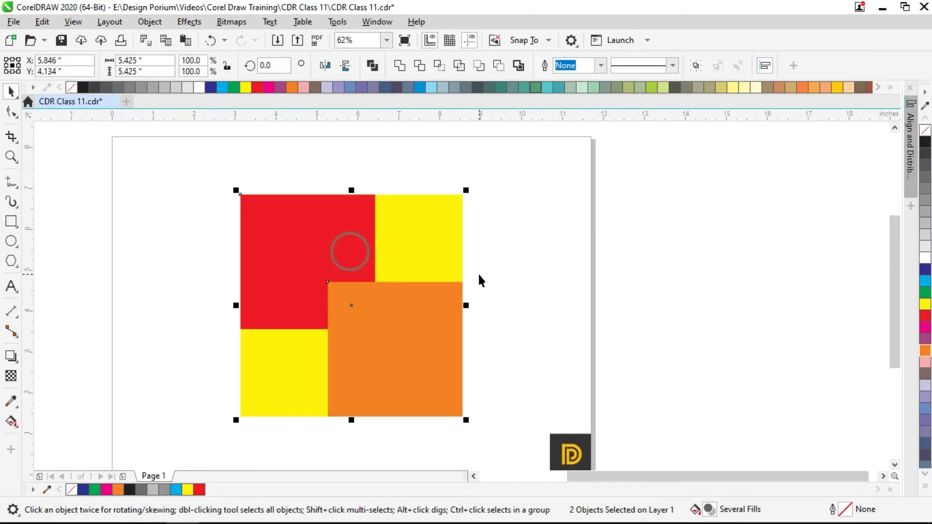
pyautogui.moveTo(508, 245); pyautogui.dragTo(312, 447)
pyautogui.press('Delete')
pyautogui.moveTo(395, 174); pyautogui.dragTo(196, 333)
pyautogui.press('Delete')
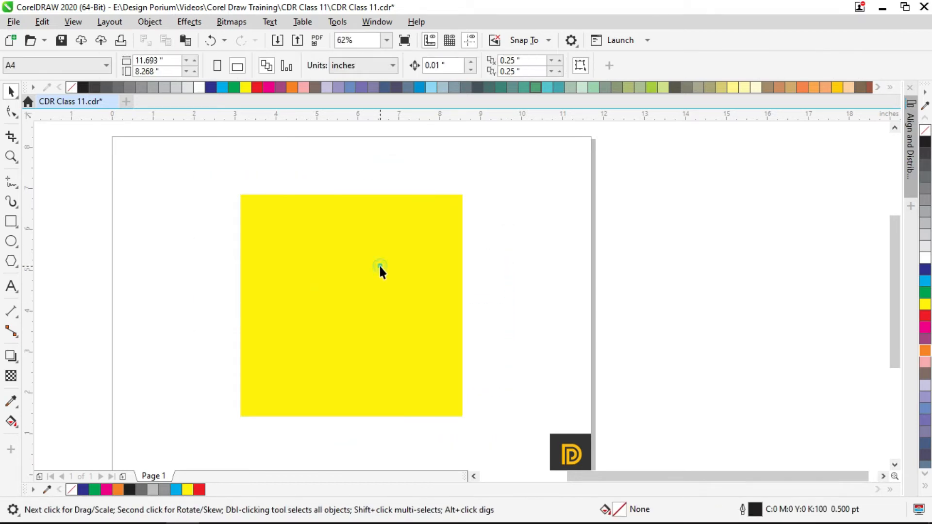
# - Fill the remaining large yellow square with red
pyautogui.click(380, 267)
pyautogui.click(925, 316)
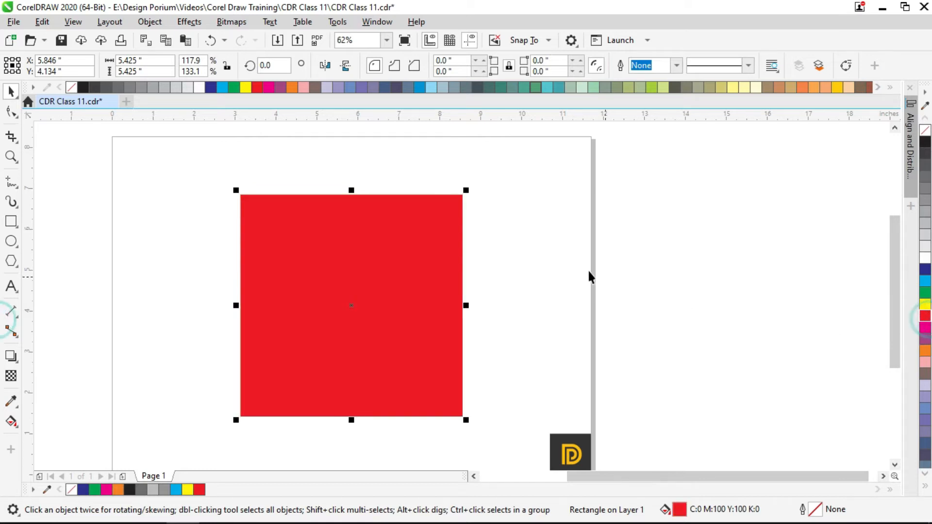
pyautogui.click(391, 243)
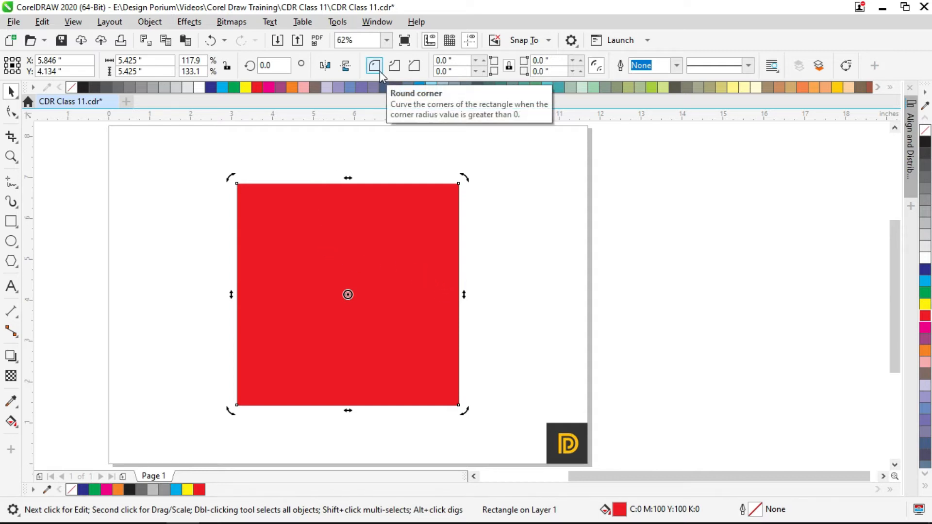
pyautogui.click(357, 197)
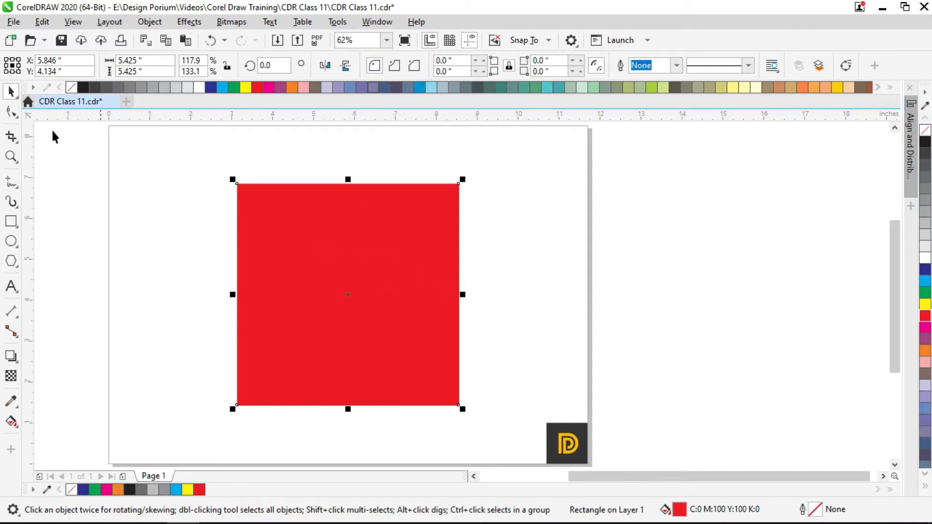
# - Round the square's corners to about 2.5 inches with the Shape tool, and make them scalloped with a radius of about 0.9 inches
pyautogui.click(10, 113)
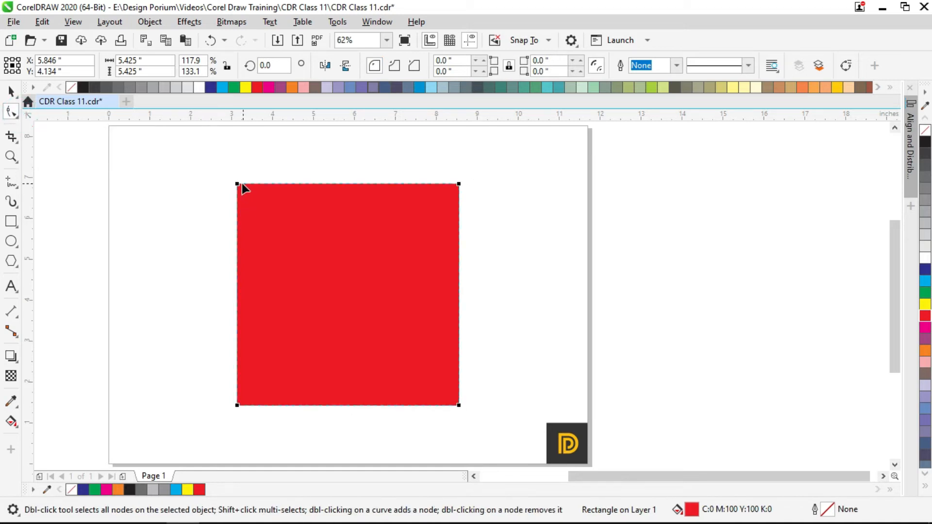
pyautogui.moveTo(238, 184); pyautogui.dragTo(340, 172)
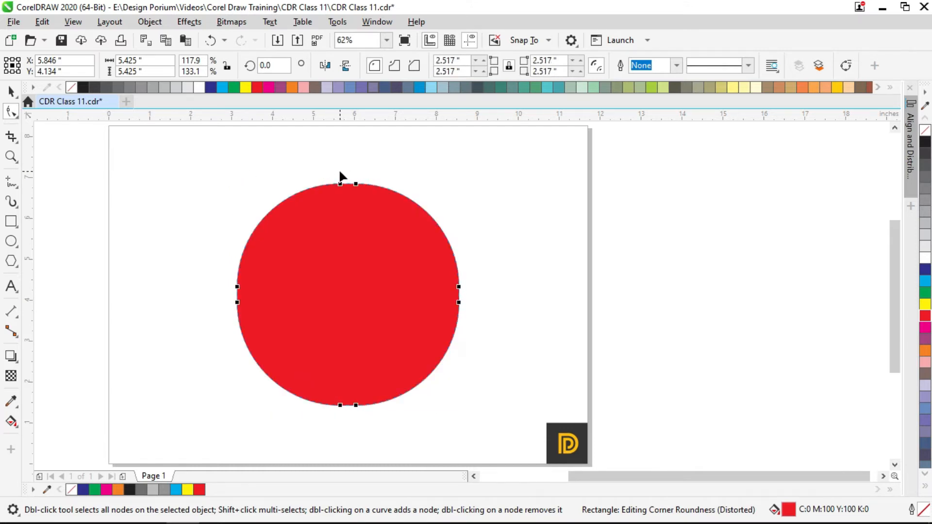
pyautogui.click(394, 67)
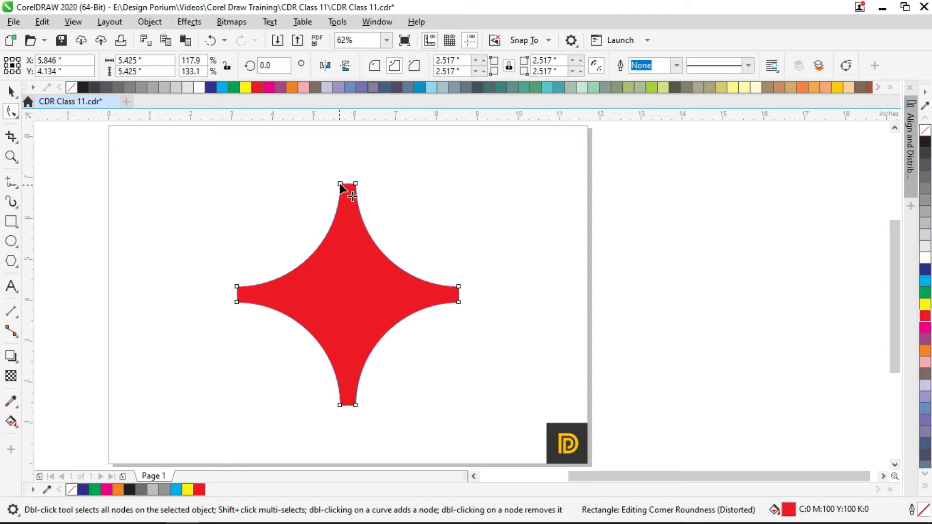
pyautogui.moveTo(340, 184); pyautogui.dragTo(273, 185)
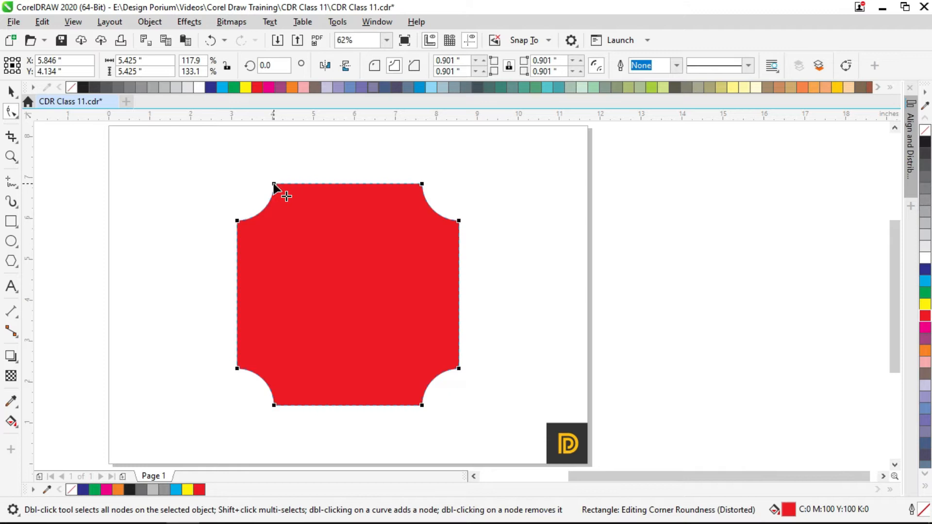
# - Change the square's corners to chamfered, and try a larger chamfer before undoing that enlargement
pyautogui.click(414, 68)
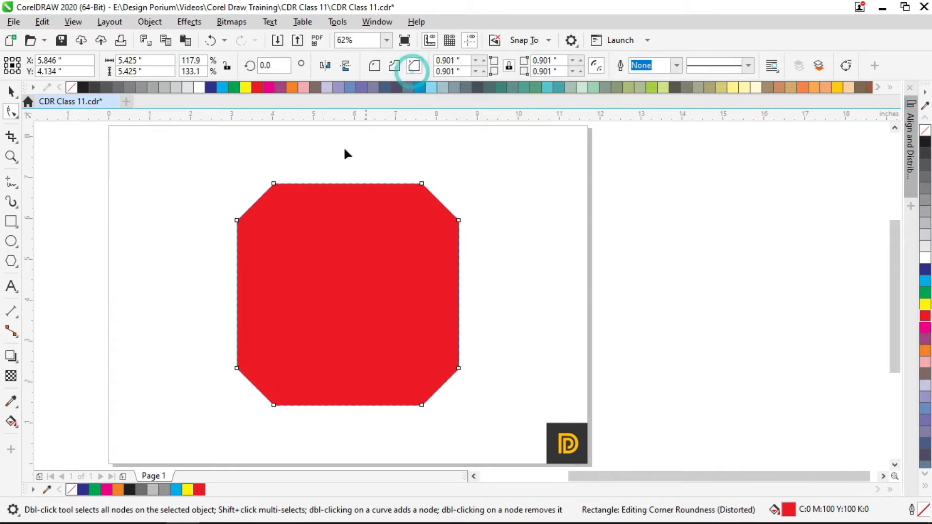
pyautogui.moveTo(276, 187); pyautogui.dragTo(326, 192)
pyautogui.hotkey('ctrl', 'z')
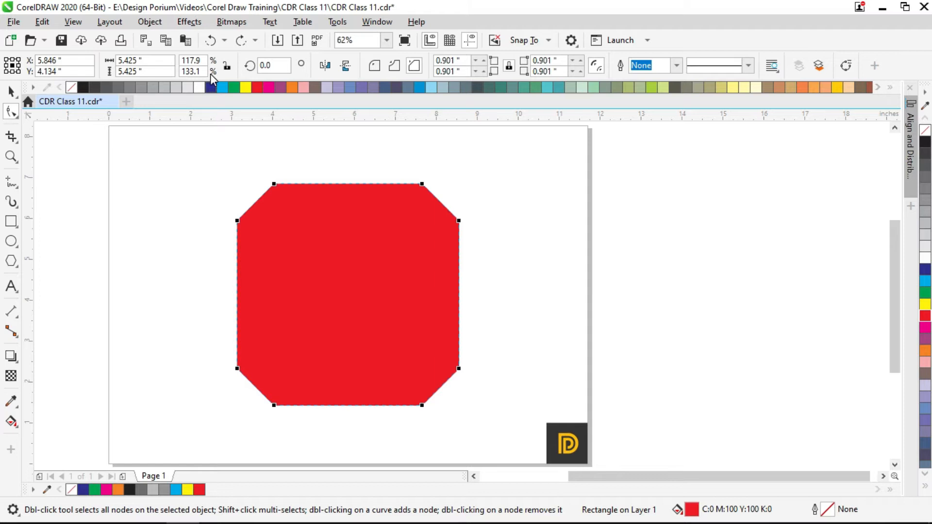
# - Change the square's corners to rounded and set all four corner radii to 1.5 inches
pyautogui.click(456, 71)
pyautogui.click(375, 65)
pyautogui.moveTo(465, 59); pyautogui.dragTo(414, 63)
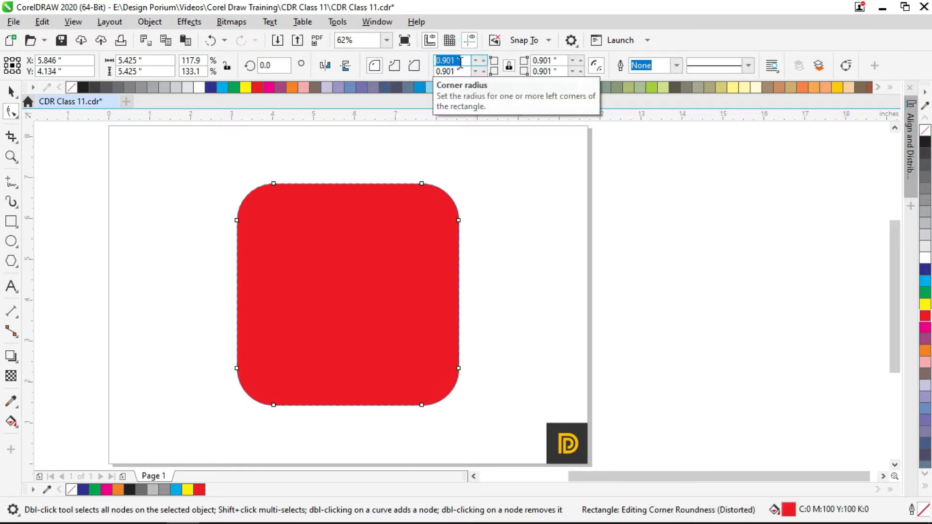
pyautogui.write('1')
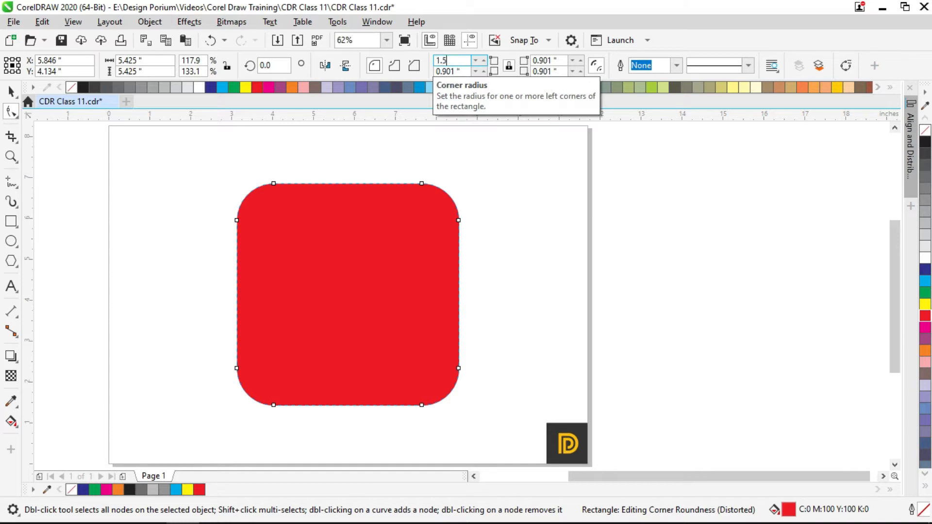
pyautogui.write('.5')
pyautogui.press('Return')
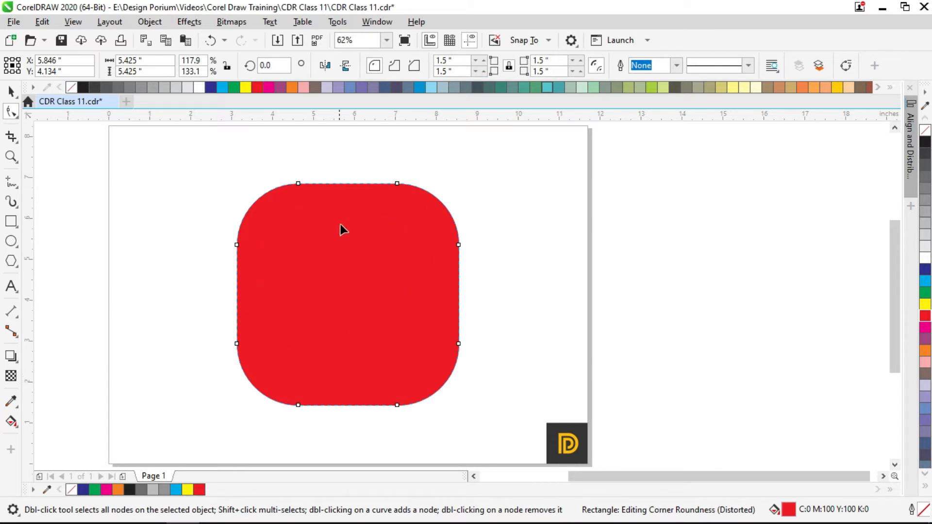
# - Unlink the corner radii and set only the upper-left corner's radius to 3 inches
pyautogui.click(508, 66)
pyautogui.click(457, 61)
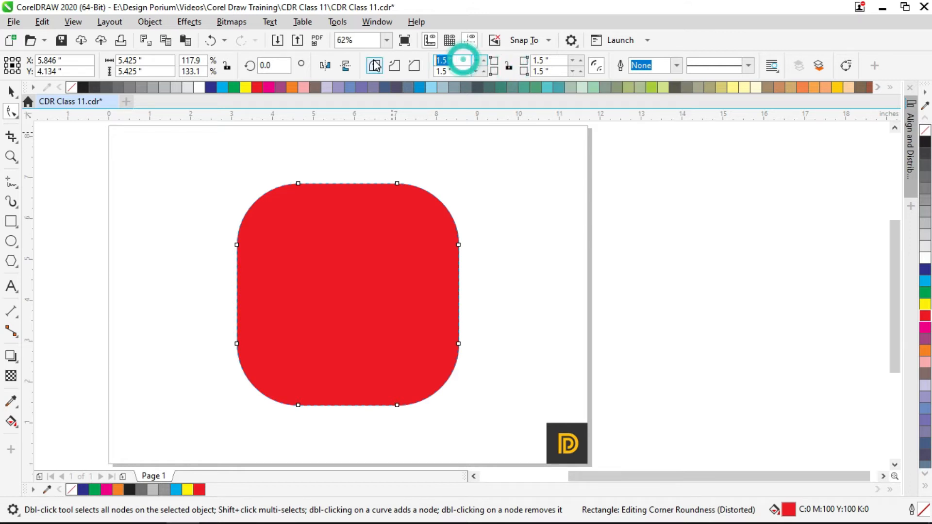
pyautogui.write('3')
pyautogui.press('Return')
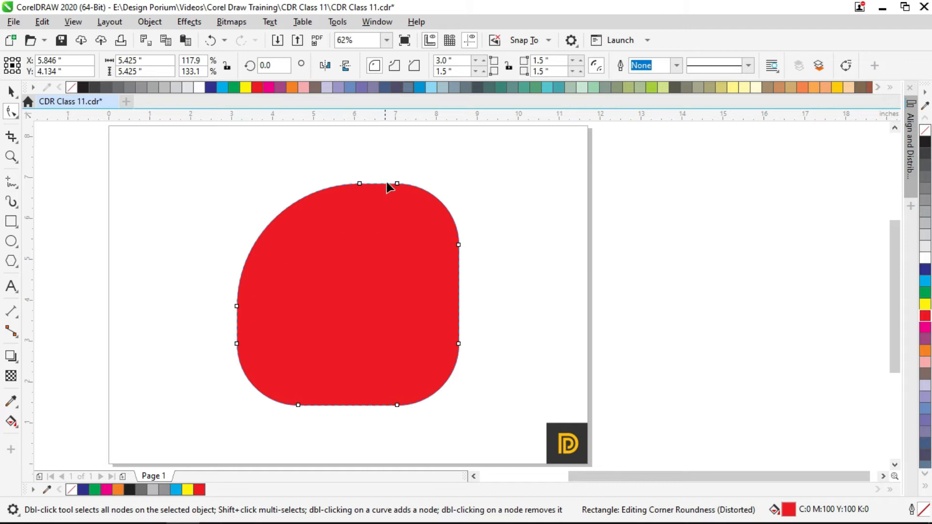
# - Set the lower-right corner's radius to 2 inches, and increase it to 3 inches
pyautogui.click(555, 72)
pyautogui.write('2')
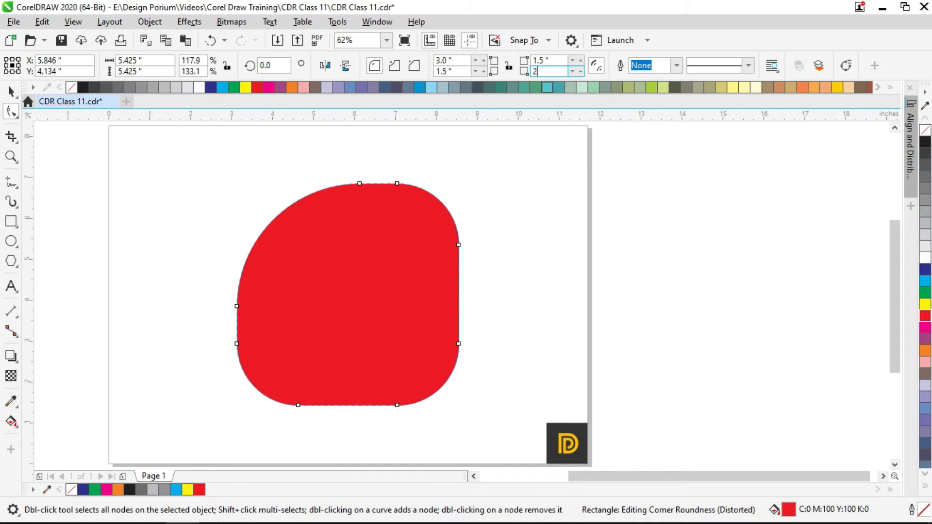
pyautogui.press('Return')
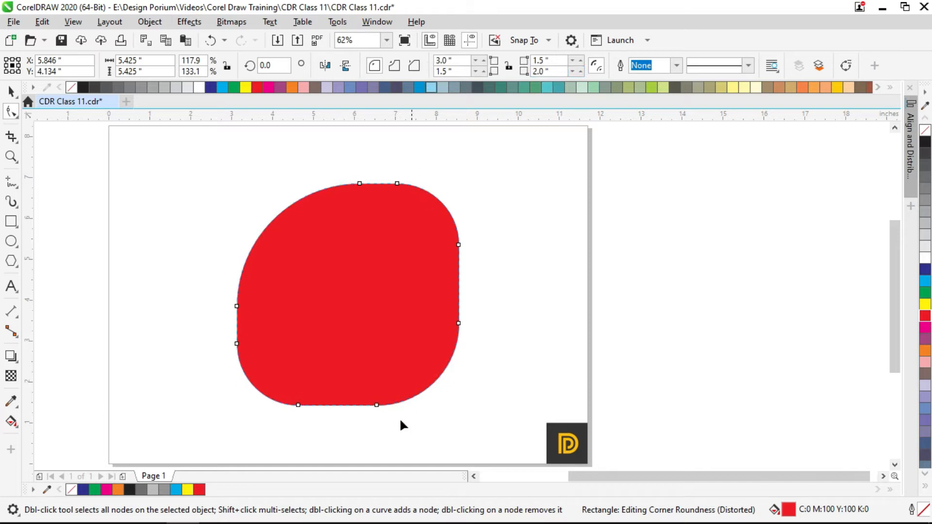
pyautogui.click(549, 72)
pyautogui.write('3')
pyautogui.press('Return')
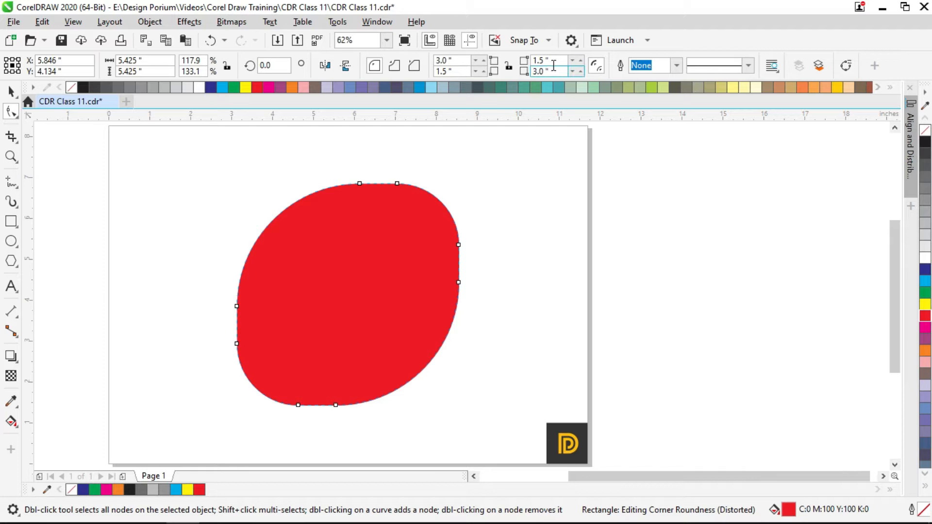
# - Link the corner radii again, enter 2 inches for the lower-left corner, and undo all the individual radius changes
pyautogui.click(509, 68)
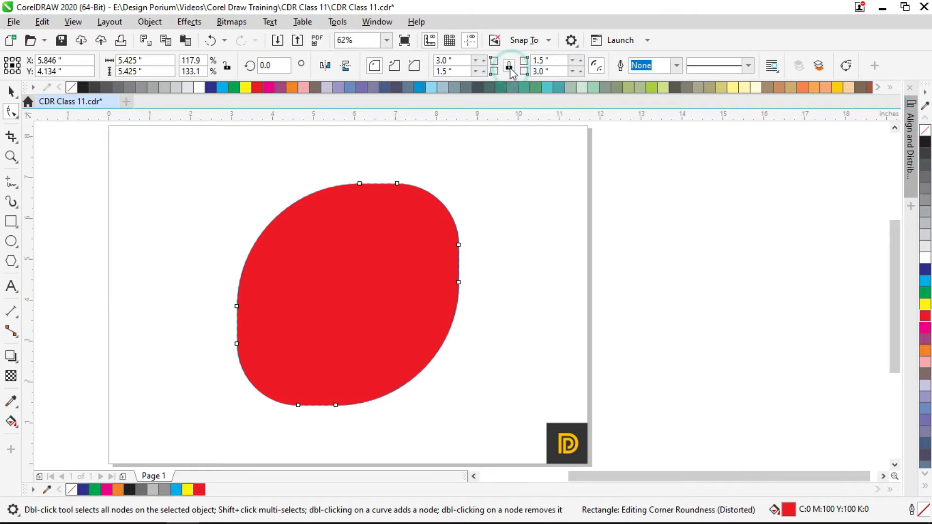
pyautogui.click(467, 73)
pyautogui.write('2')
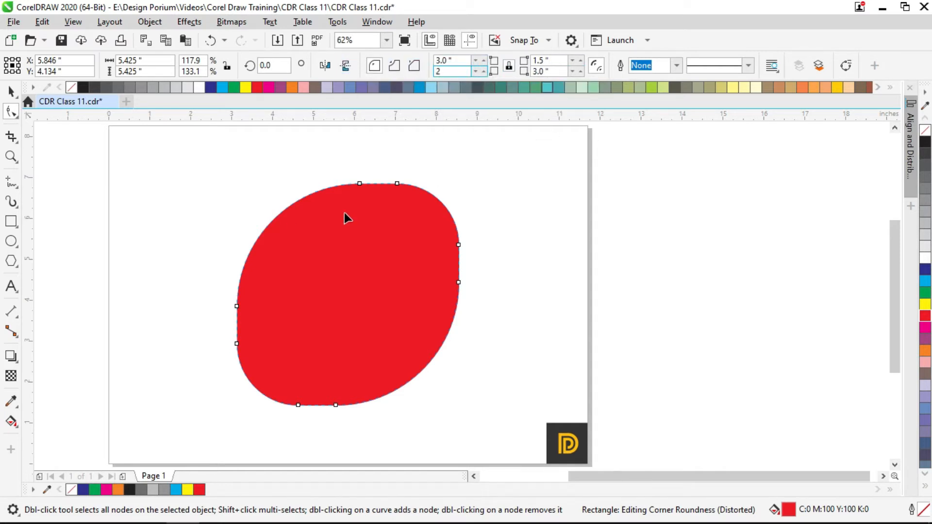
pyautogui.hotkey('ctrl', 'z')
pyautogui.hotkey('ctrl', 'z')
pyautogui.hotkey('ctrl', 'z')
pyautogui.hotkey('ctrl', 'z')
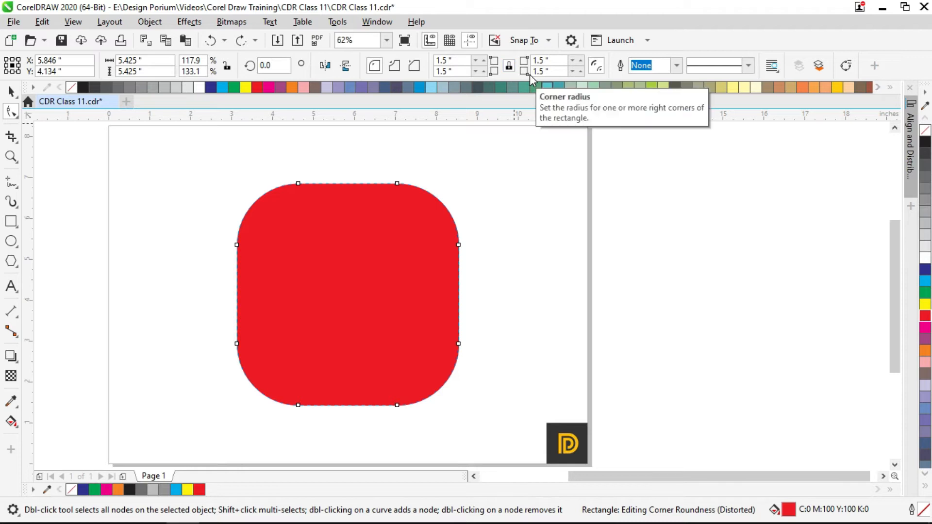
# - Give the rounded red square a cyan outline and inspect its edge up close
pyautogui.click(589, 69)
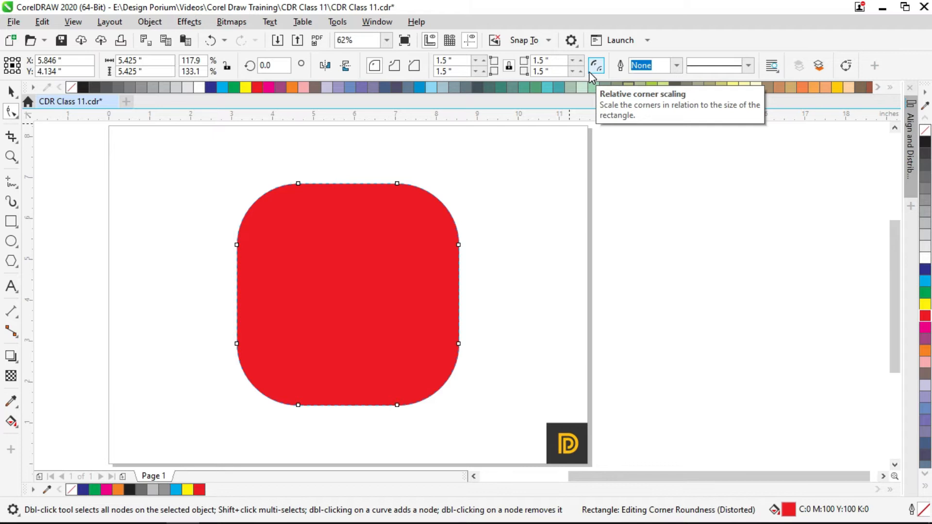
pyautogui.click(676, 65)
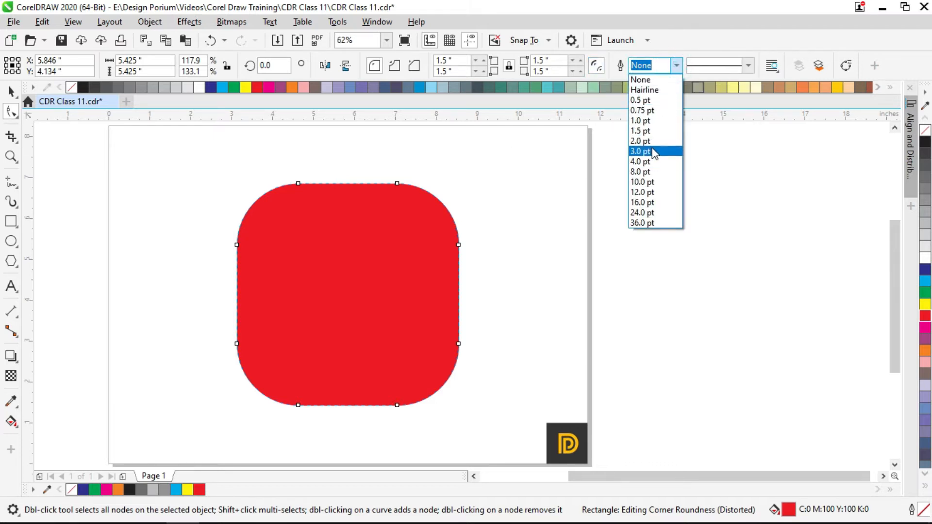
pyautogui.press('Escape')
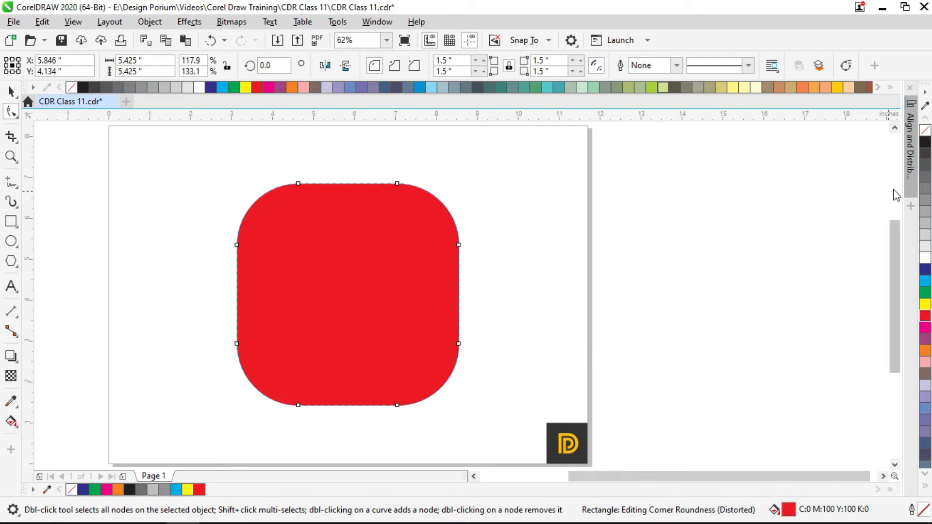
pyautogui.rightClick(927, 286)
pyautogui.scroll(10, 343, 184)
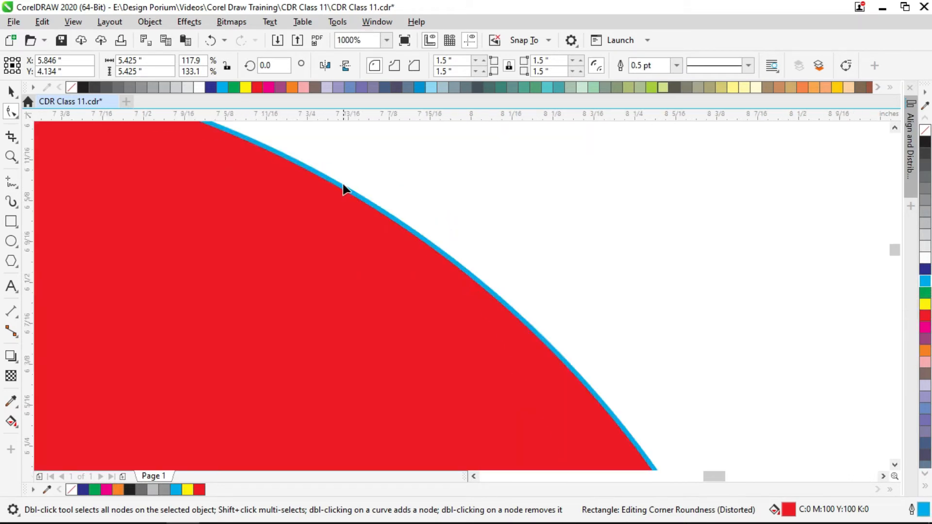
# - Thicken the rounded red square's cyan outline to 2 pt, and increase it to 12 pt
pyautogui.scroll(2, 342, 184)
pyautogui.scroll(-8, 374, 199)
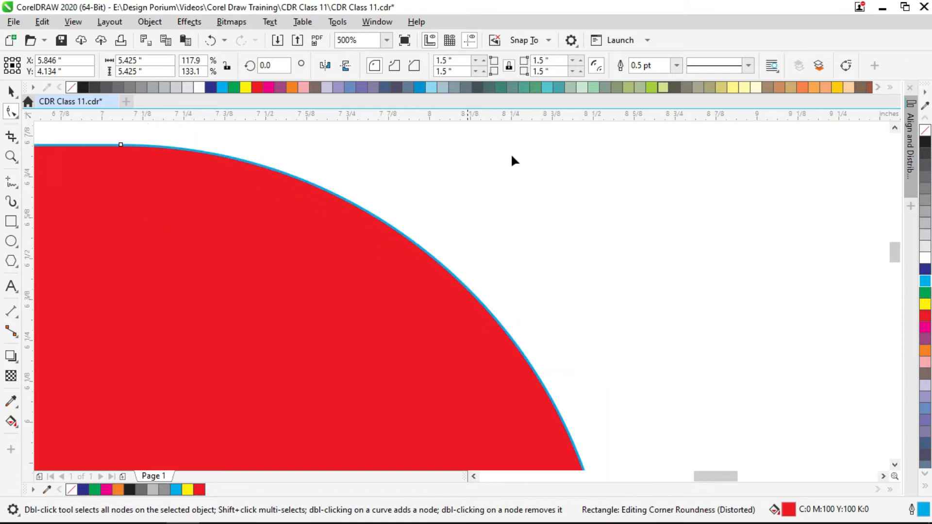
pyautogui.click(675, 67)
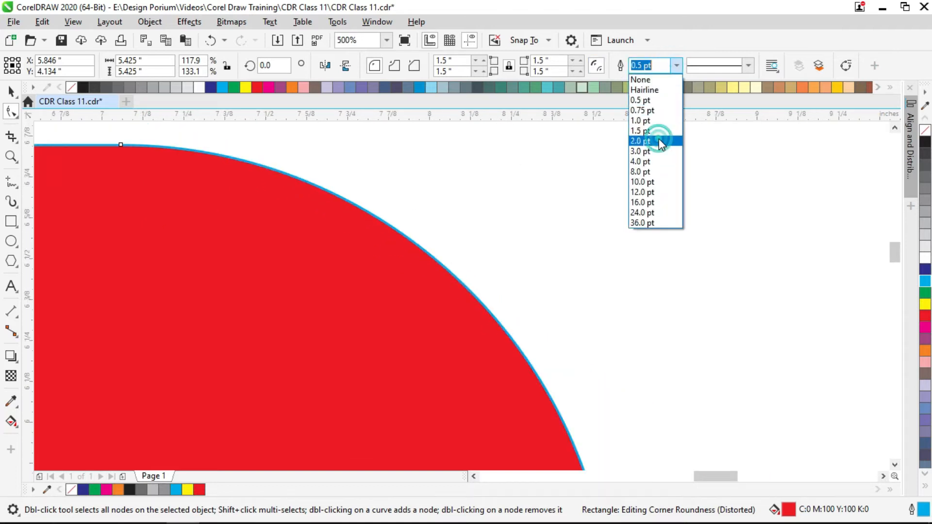
pyautogui.click(659, 141)
pyautogui.scroll(-6, 570, 185)
pyautogui.scroll(2, 532, 191)
pyautogui.click(676, 65)
pyautogui.click(665, 192)
pyautogui.moveTo(597, 165); pyautogui.dragTo(498, 139)
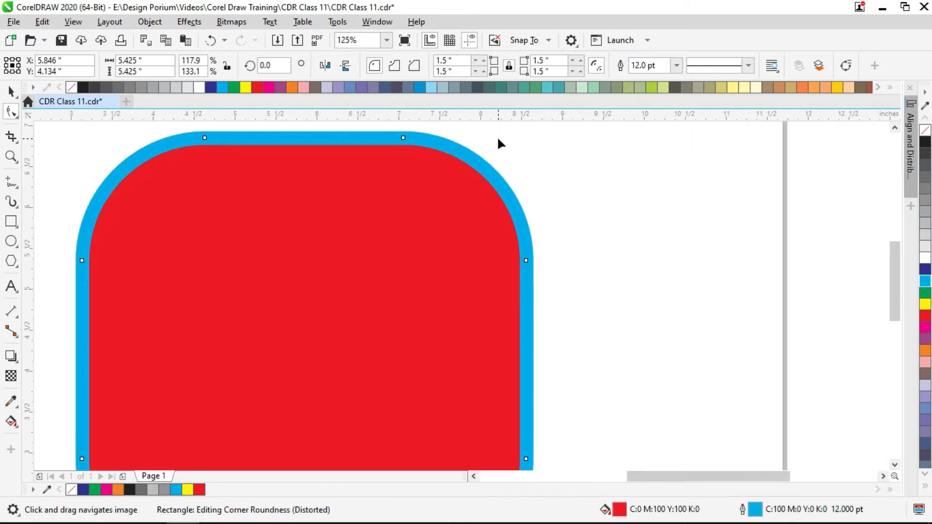
# - Apply a dashed line style to the red square's outline
pyautogui.click(742, 64)
pyautogui.moveTo(790, 107); pyautogui.dragTo(792, 157)
pyautogui.click(735, 139)
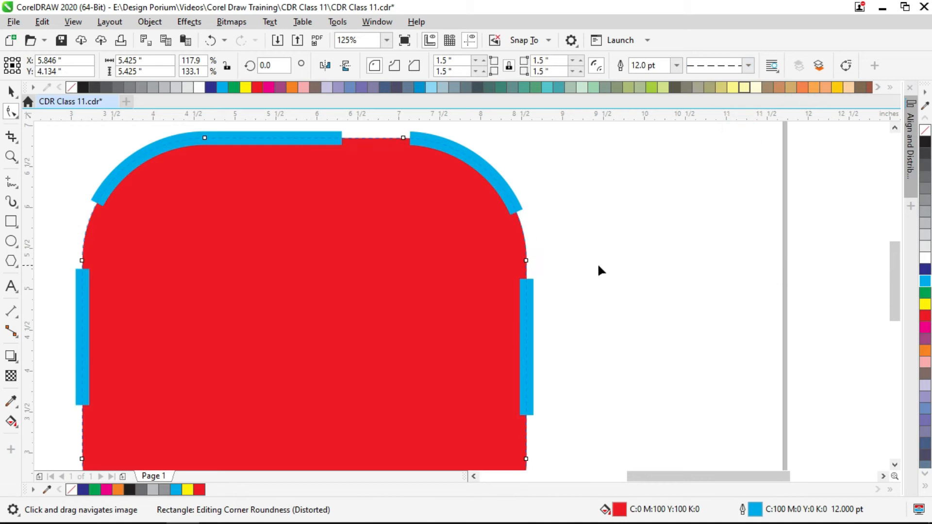
# - Try a dash-dot line style on the red square's outline, and undo it
pyautogui.click(742, 66)
pyautogui.click(740, 226)
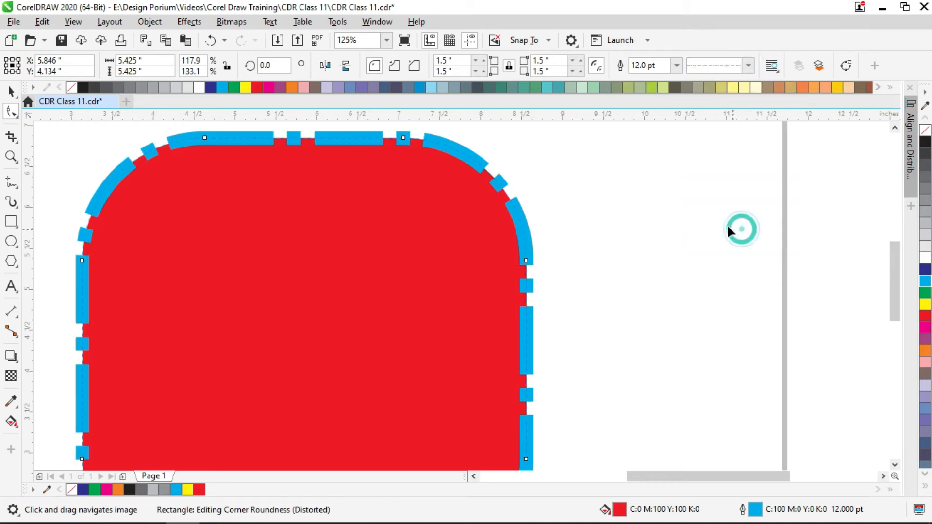
pyautogui.scroll(-2, 543, 188)
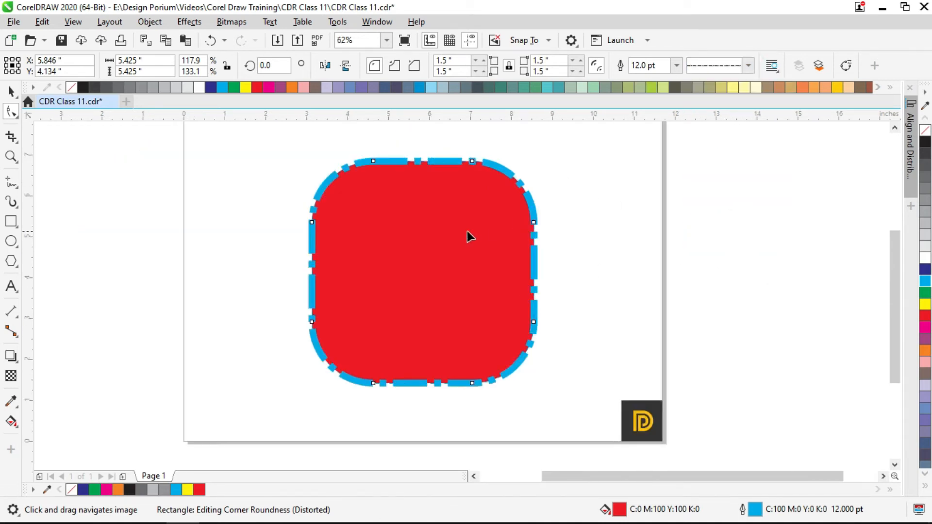
pyautogui.hotkey('ctrl', 'z')
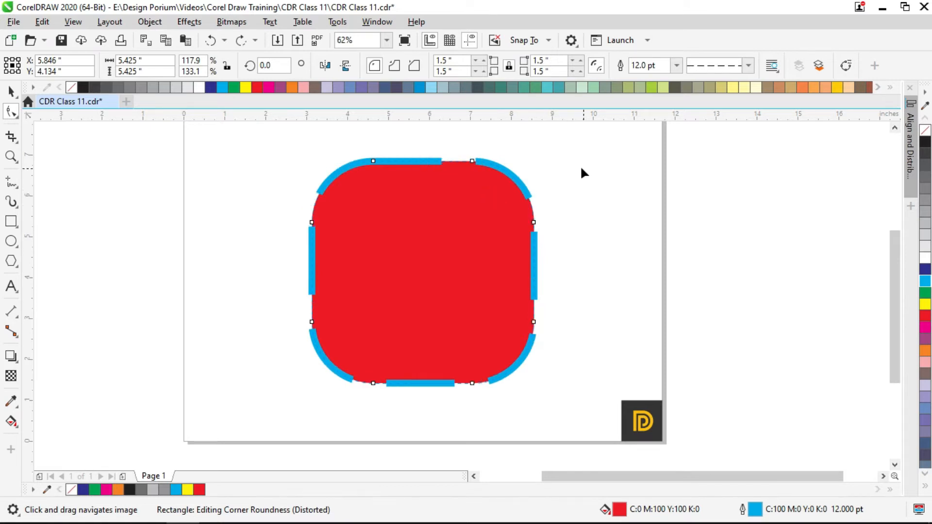
# - Select the rounded red square with the Pick tool and move it straight up to about Y 4.5 inches
pyautogui.moveTo(581, 165); pyautogui.dragTo(523, 162)
pyautogui.press('space')
pyautogui.click(535, 167)
pyautogui.click(433, 189)
pyautogui.moveTo(442, 193); pyautogui.dragTo(442, 178)
pyautogui.click(530, 173)
pyautogui.click(267, 194)
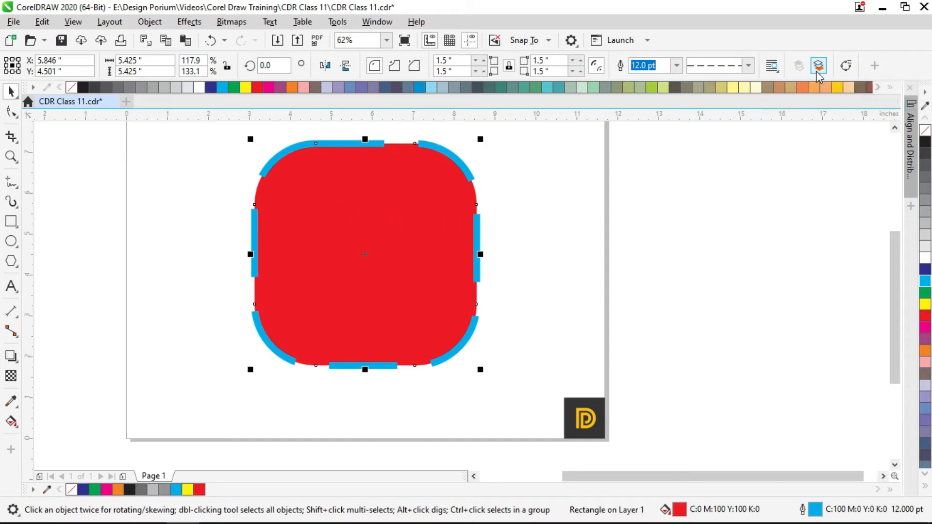
# - Draw a rectangle about 3.65 by 3.55 inches overlapping the red square's lower-right part, with orange fill and no outline
pyautogui.click(556, 208)
pyautogui.moveTo(414, 231); pyautogui.dragTo(539, 354)
pyautogui.click(10, 222)
pyautogui.press('space')
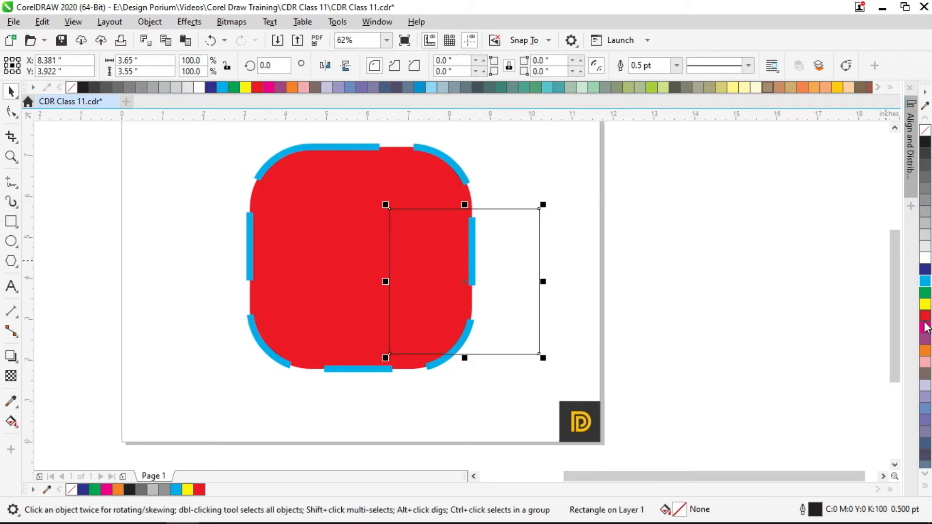
pyautogui.click(925, 351)
pyautogui.rightClick(925, 131)
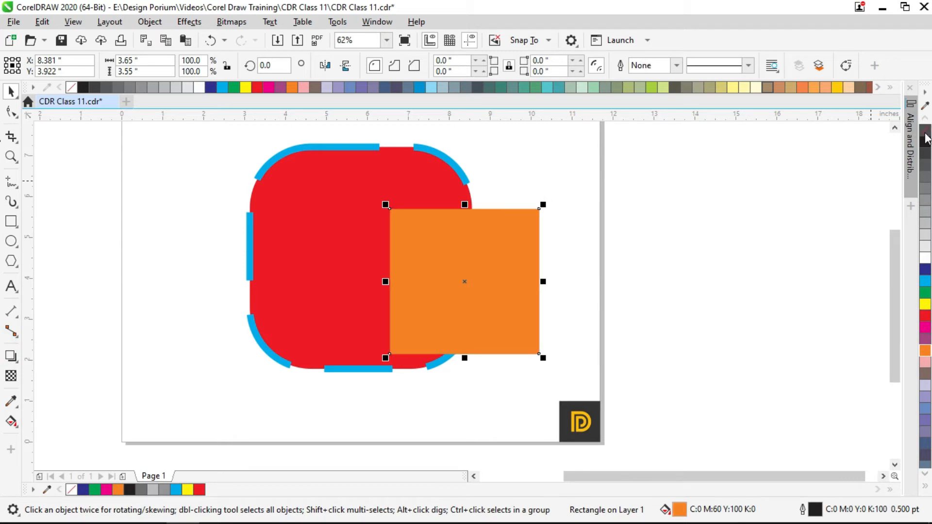
# - Select the orange rectangle and send it to the back, behind the rounded red square
pyautogui.click(582, 143)
pyautogui.click(472, 227)
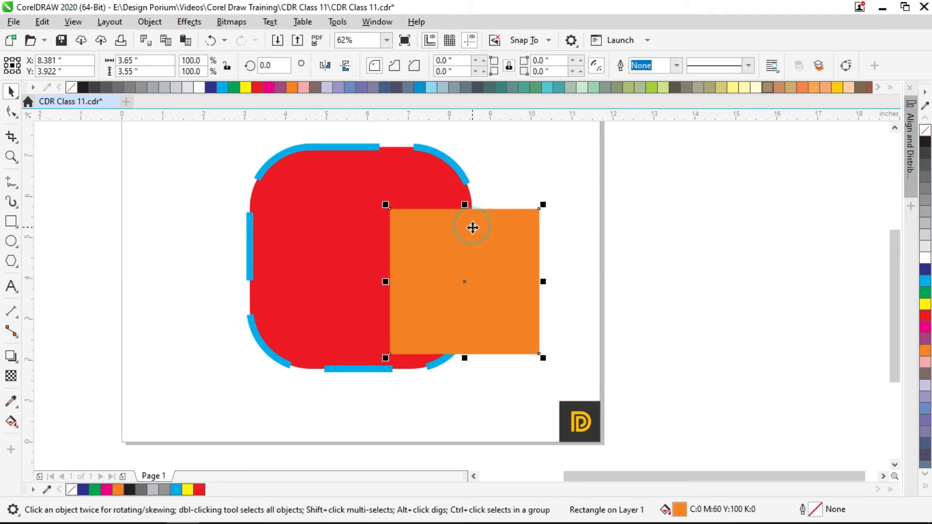
pyautogui.keyDown('shift'); pyautogui.click(430, 181); pyautogui.keyUp('shift')
pyautogui.click(504, 241)
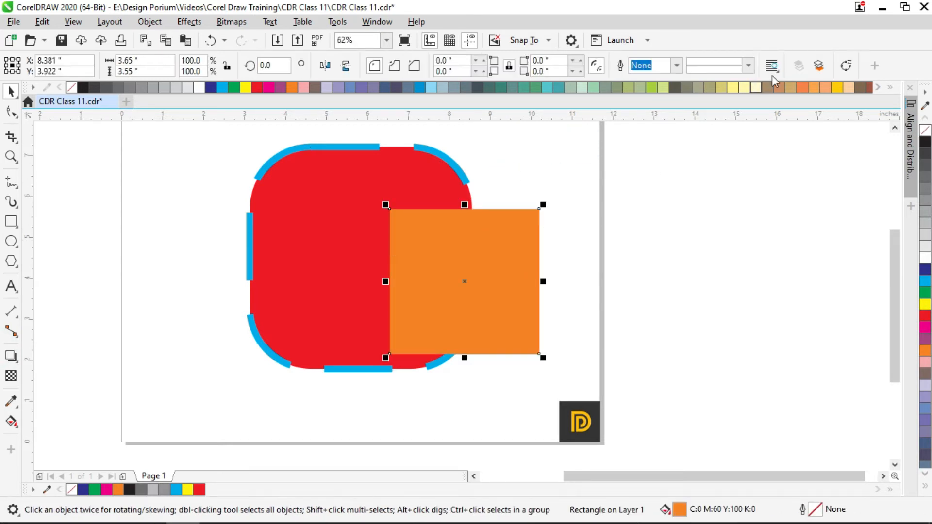
pyautogui.click(820, 67)
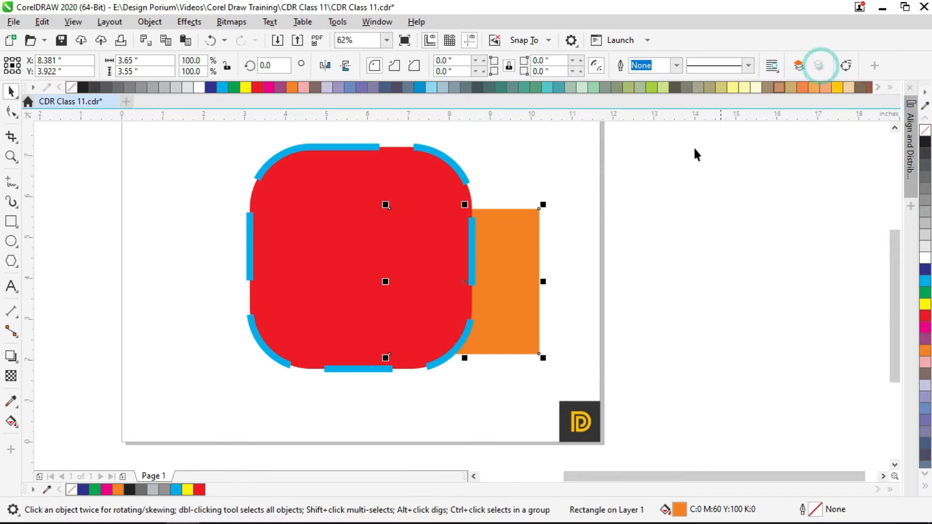
# - Bring the orange rectangle to the front of the red square, and delete it
pyautogui.click(604, 202)
pyautogui.click(518, 239)
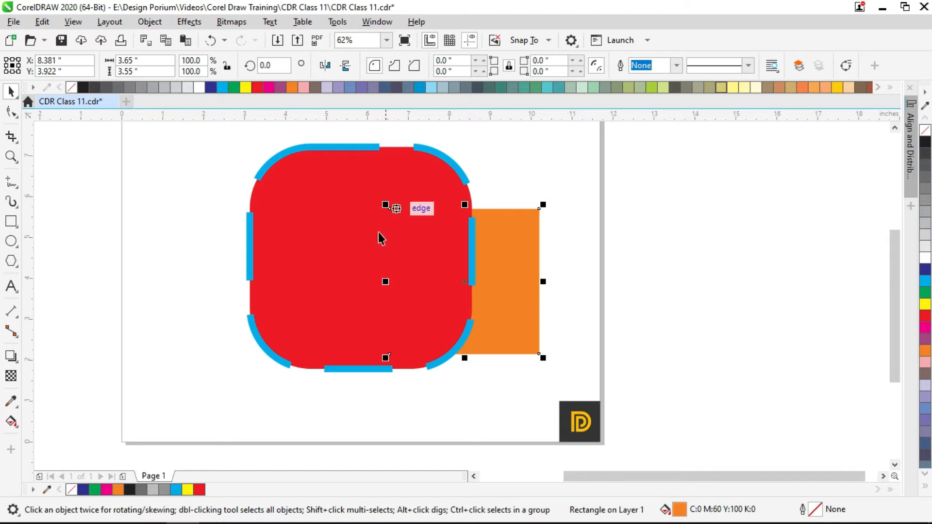
pyautogui.click(802, 66)
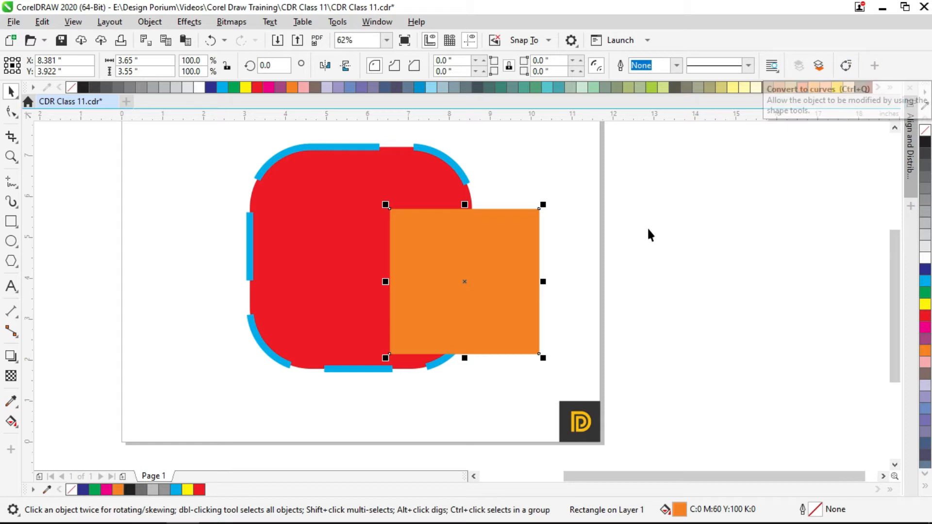
pyautogui.moveTo(574, 278); pyautogui.dragTo(687, 255)
pyautogui.press('Delete')
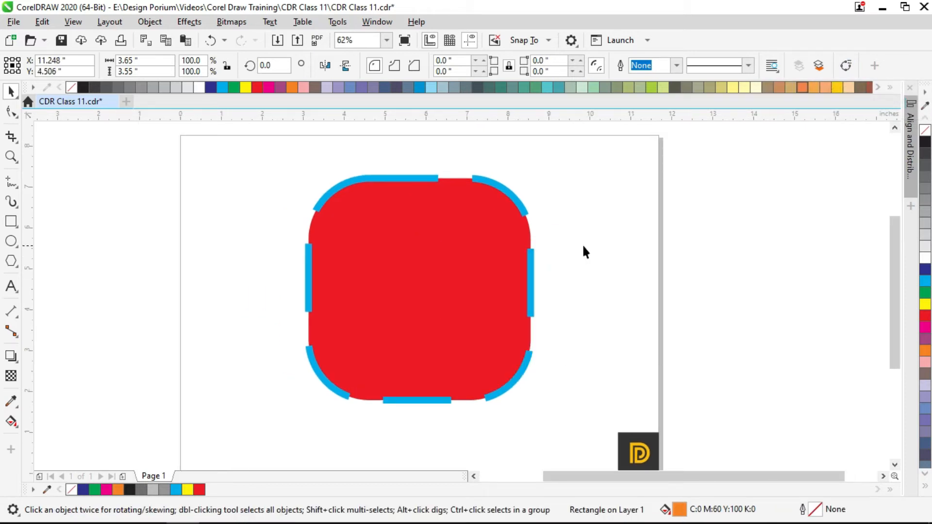
# - Change the rounded red square's outline to a solid line style
pyautogui.click(514, 241)
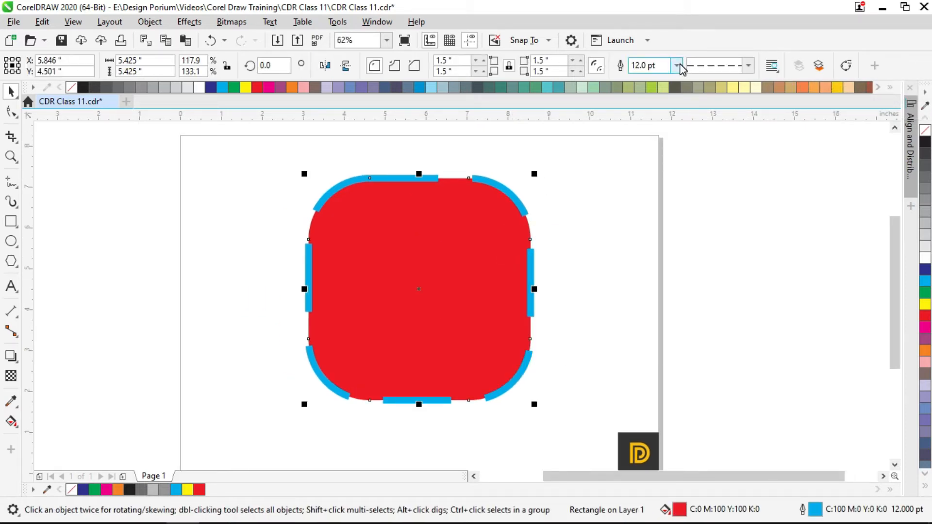
pyautogui.click(743, 65)
pyautogui.moveTo(792, 141); pyautogui.dragTo(791, 137)
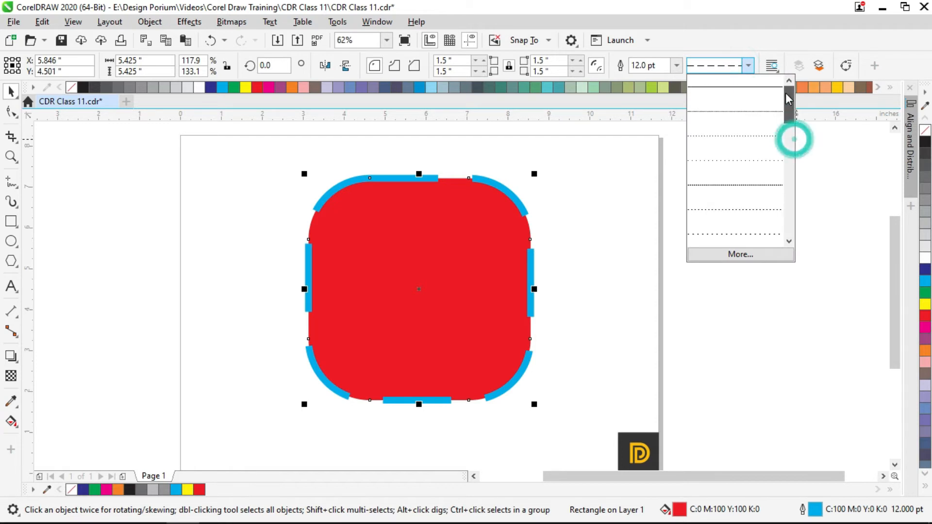
pyautogui.click(739, 87)
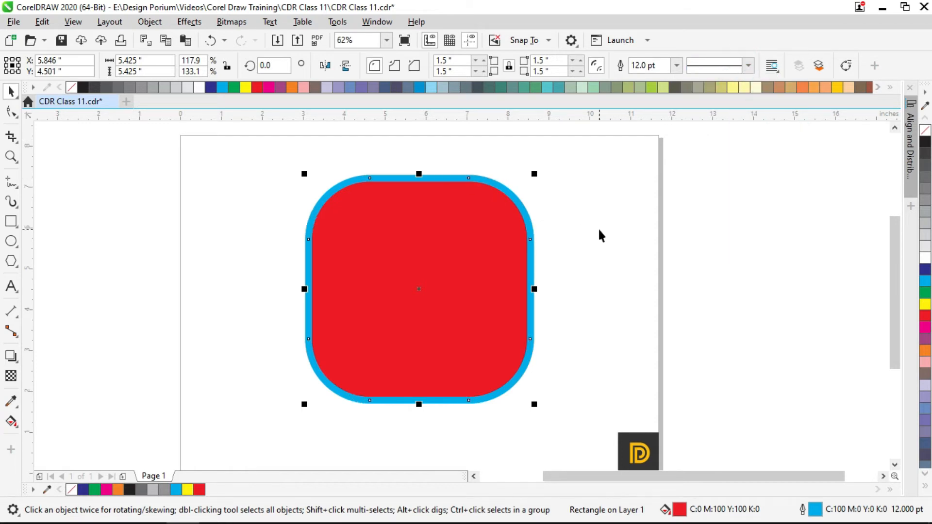
# - Place a copy of the rounded red square to the left of the original, level with it
pyautogui.moveTo(505, 295); pyautogui.dragTo(443, 261)
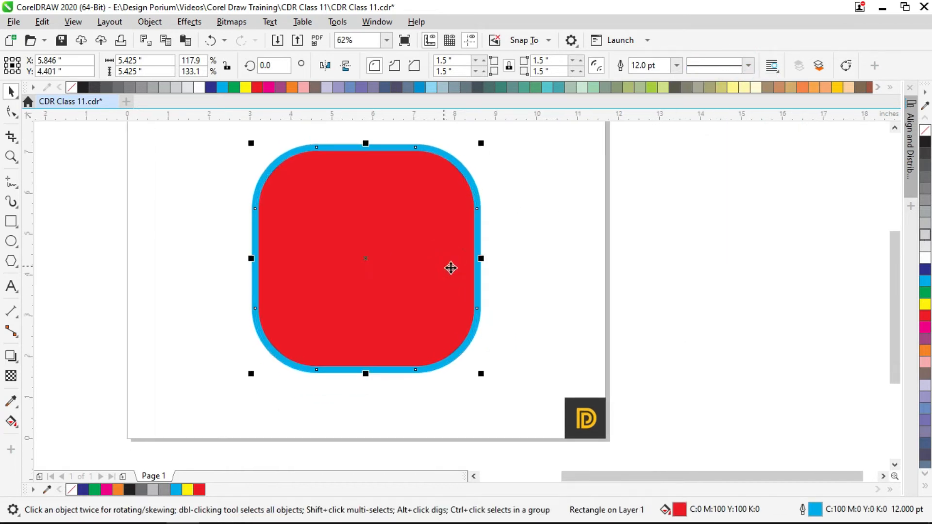
pyautogui.moveTo(503, 264); pyautogui.dragTo(620, 293)
pyautogui.moveTo(516, 292); pyautogui.dragTo(359, 286)
pyautogui.hotkey('ctrl', 'z')
pyautogui.moveTo(534, 302); pyautogui.dragTo(279, 272)
pyautogui.rightClick(279, 273)
pyautogui.moveTo(475, 285); pyautogui.dragTo(500, 297)
pyautogui.hotkey('ctrl', 'z')
# - Select the original red square and try several outline colours on it, ending with light purple (C:40 M:40 Y:0 K:0)
pyautogui.moveTo(396, 196); pyautogui.dragTo(359, 172)
pyautogui.press('z')
pyautogui.moveTo(333, 127); pyautogui.dragTo(606, 375)
pyautogui.moveTo(537, 335); pyautogui.dragTo(564, 299)
pyautogui.press('space')
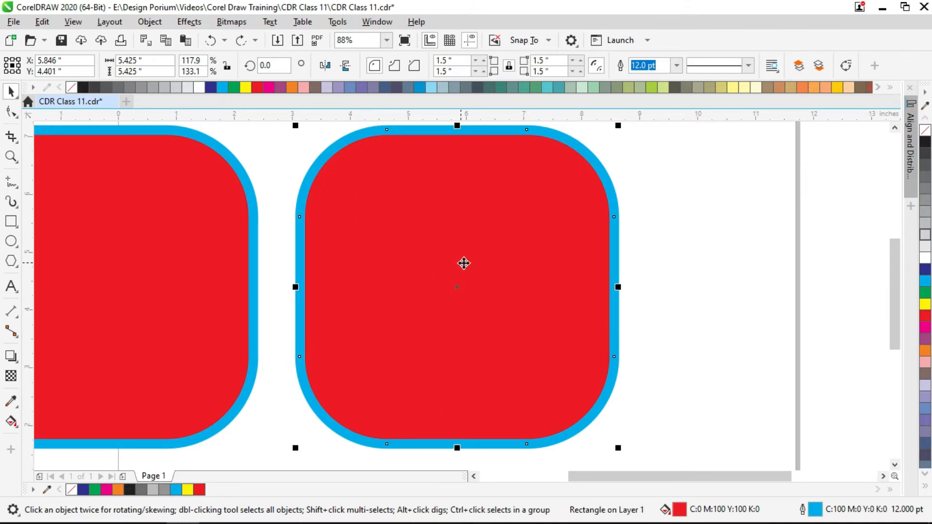
pyautogui.moveTo(614, 260); pyautogui.dragTo(576, 261)
pyautogui.click(710, 272)
pyautogui.click(490, 229)
pyautogui.moveTo(567, 222); pyautogui.dragTo(516, 228)
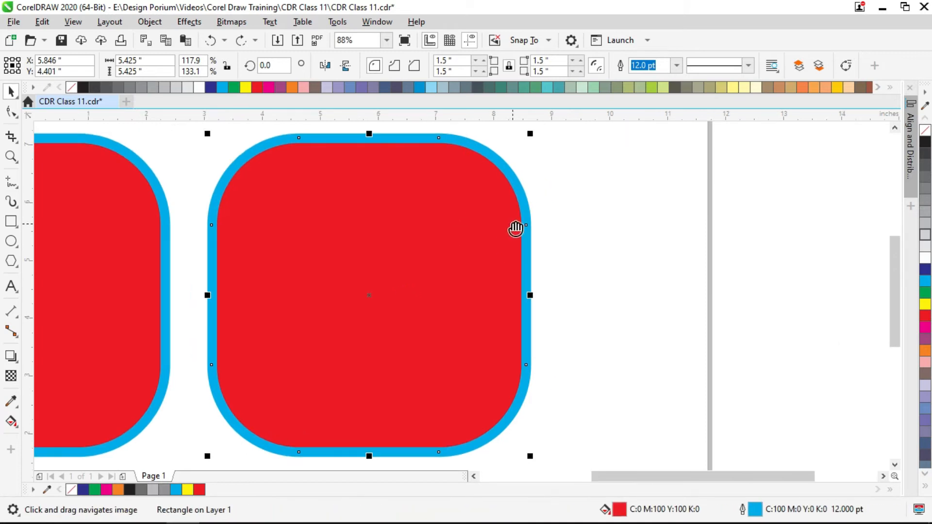
pyautogui.rightClick(924, 285)
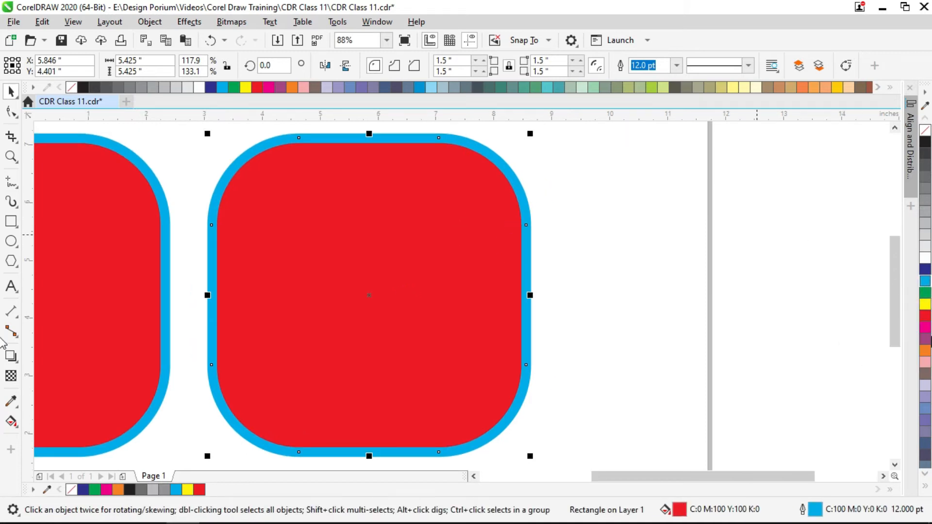
pyautogui.rightClick(925, 315)
pyautogui.rightClick(926, 293)
pyautogui.rightClick(925, 351)
pyautogui.rightClick(925, 374)
pyautogui.rightClick(926, 386)
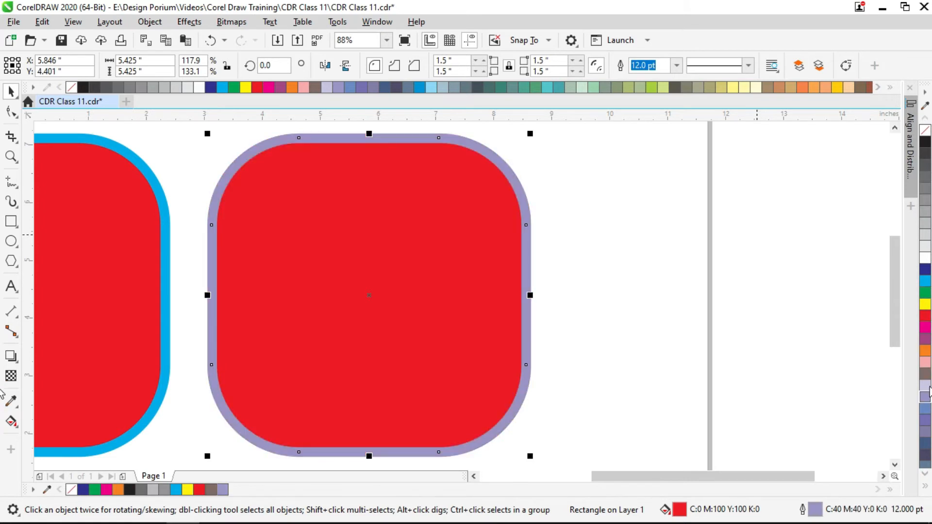
# - Try several fill colours on the purple-outlined square, including green, and finish with black (K:100)
pyautogui.click(925, 327)
pyautogui.click(925, 293)
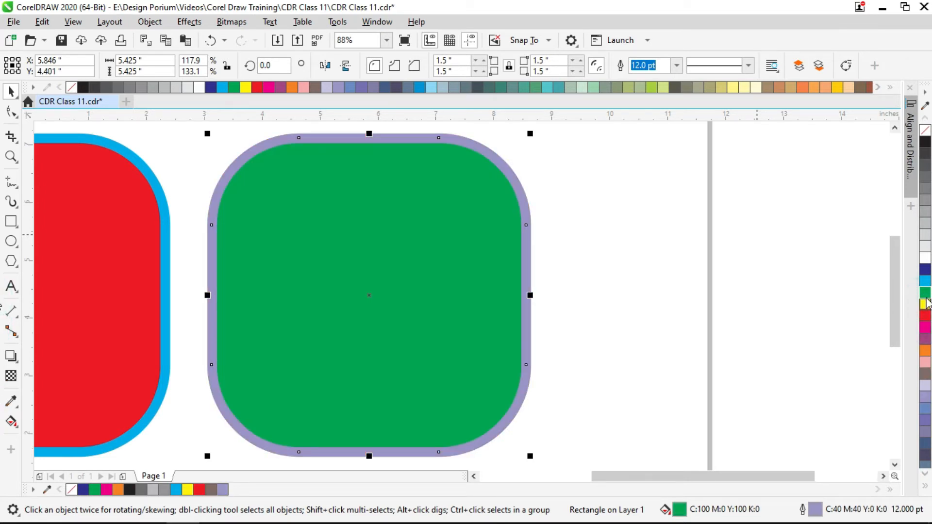
pyautogui.click(925, 280)
pyautogui.click(925, 247)
pyautogui.click(925, 200)
pyautogui.click(925, 141)
pyautogui.moveTo(579, 277); pyautogui.dragTo(629, 269)
pyautogui.click(647, 237)
pyautogui.click(492, 176)
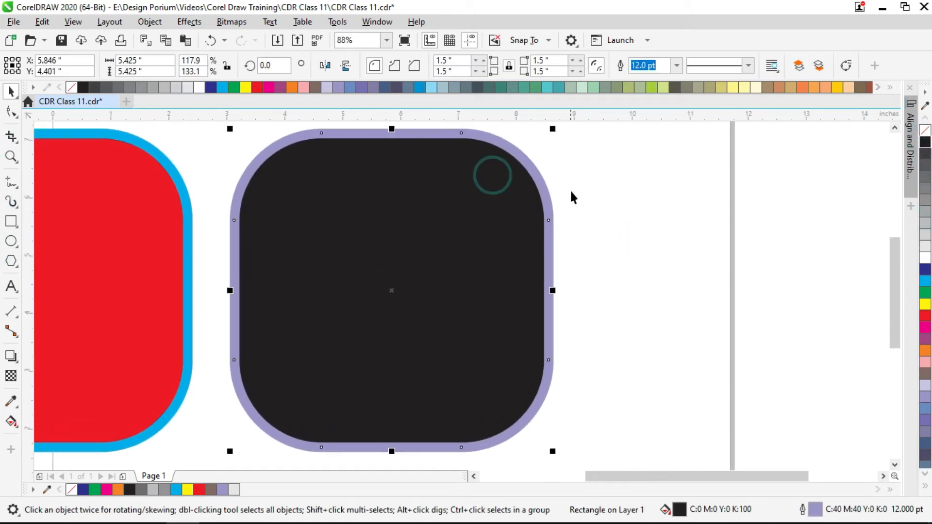
# - Point out the black square's upper-left node with the Shape tool, convert the square to curves, and undo the conversion
pyautogui.moveTo(570, 194); pyautogui.dragTo(516, 214)
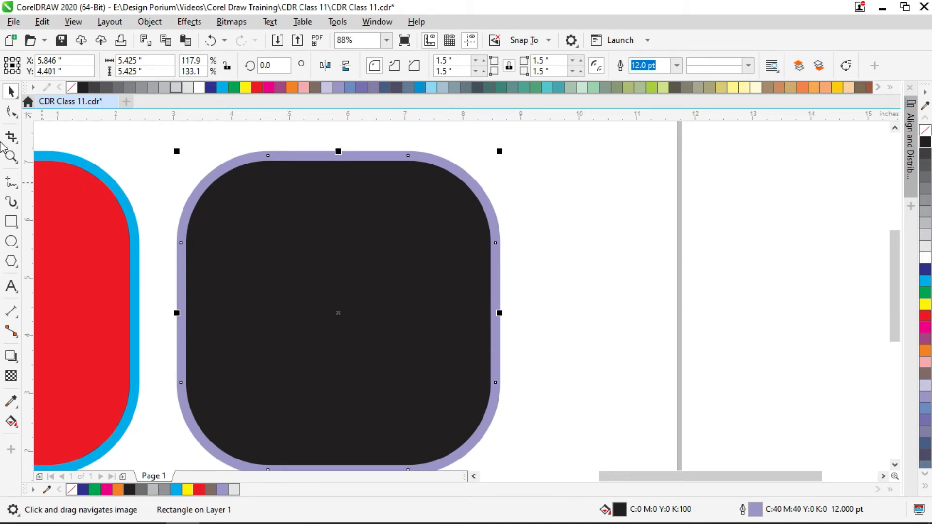
pyautogui.click(12, 114)
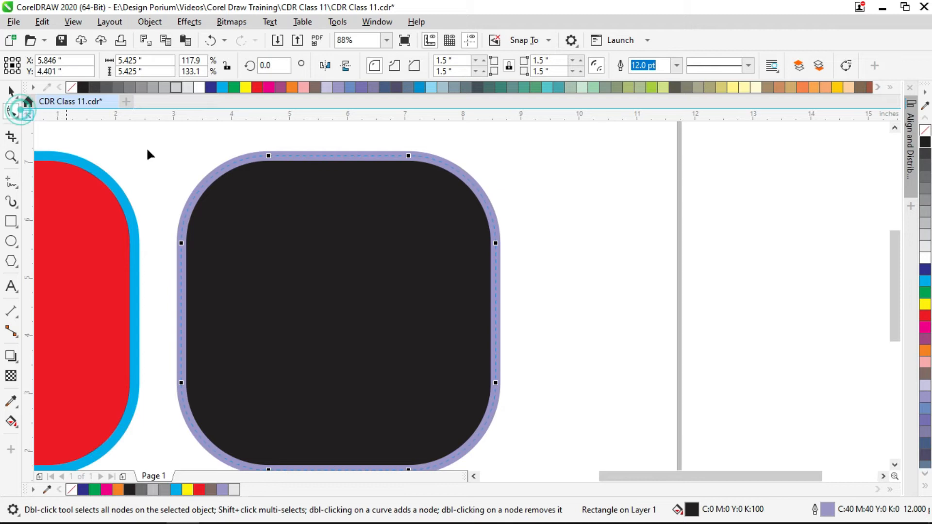
pyautogui.moveTo(269, 156)
pyautogui.mouseDown()
pyautogui.moveTo(191, 152)
pyautogui.moveTo(380, 150)
pyautogui.moveTo(183, 159)
pyautogui.moveTo(276, 156)
pyautogui.moveTo(268, 156)
pyautogui.mouseUp()
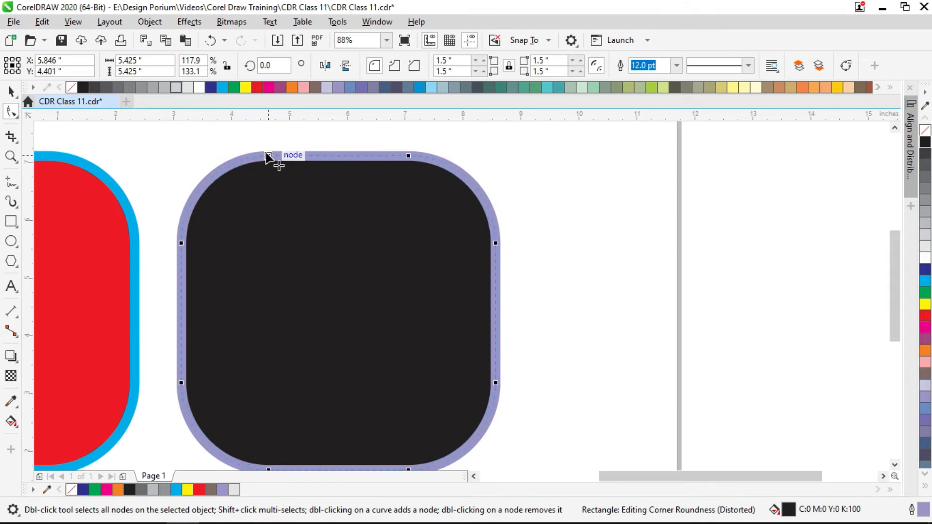
pyautogui.click(847, 66)
pyautogui.scroll(3, 315, 156)
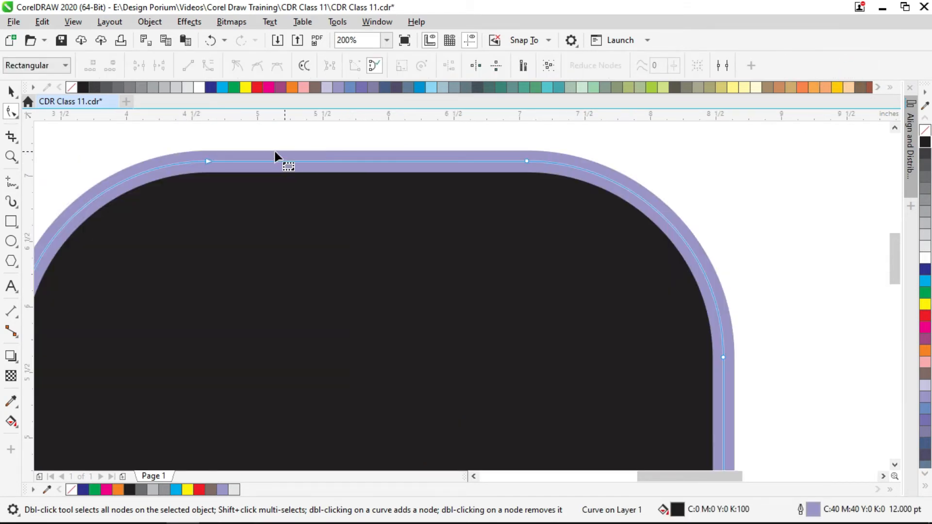
pyautogui.hotkey('ctrl', 'z')
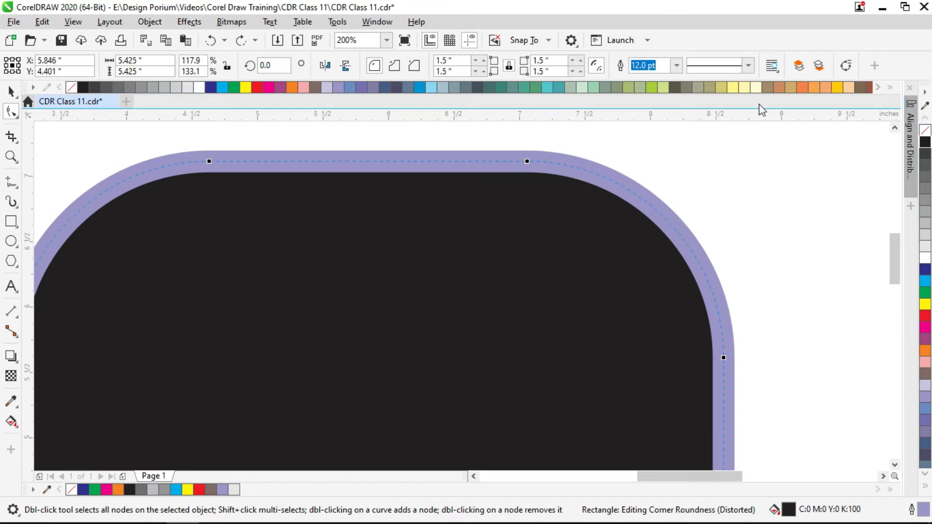
# - Convert the black rounded square to curves and examine its upper-left node up close
pyautogui.click(845, 66)
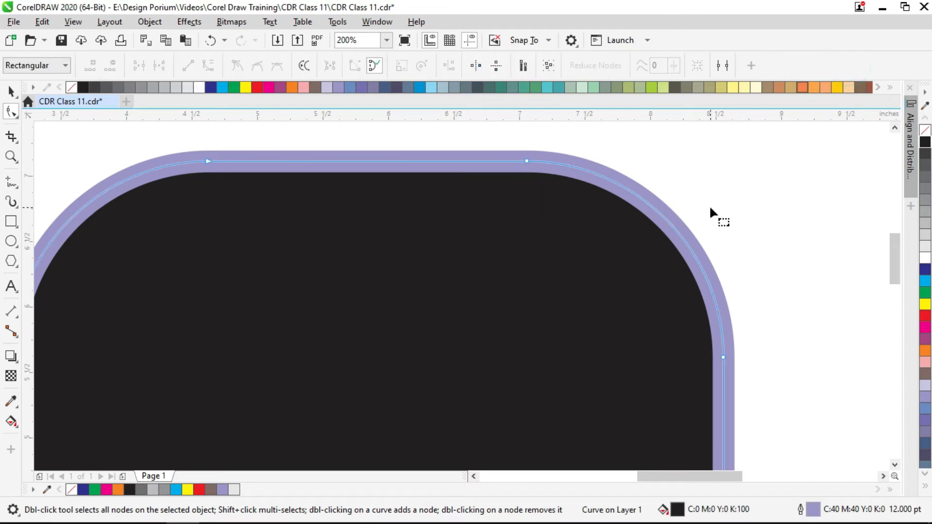
pyautogui.scroll(-1, 499, 167)
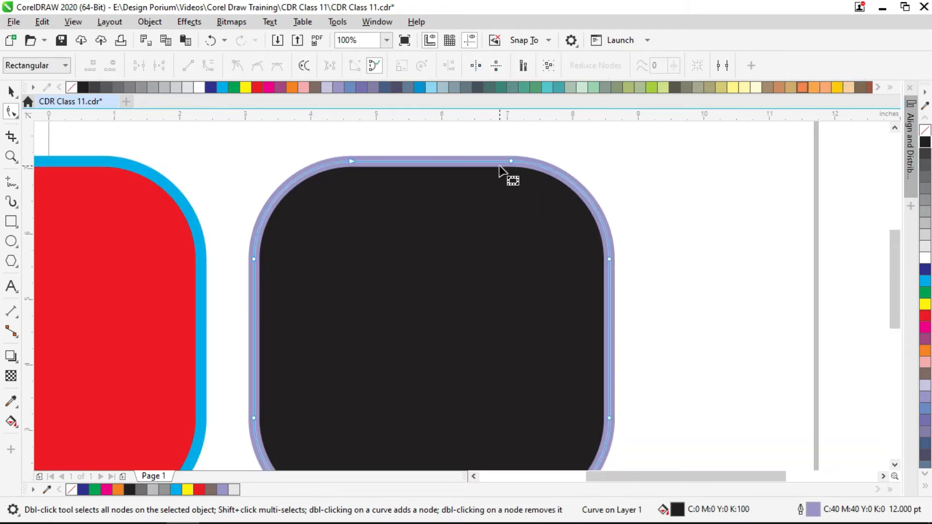
pyautogui.moveTo(509, 170); pyautogui.dragTo(554, 156)
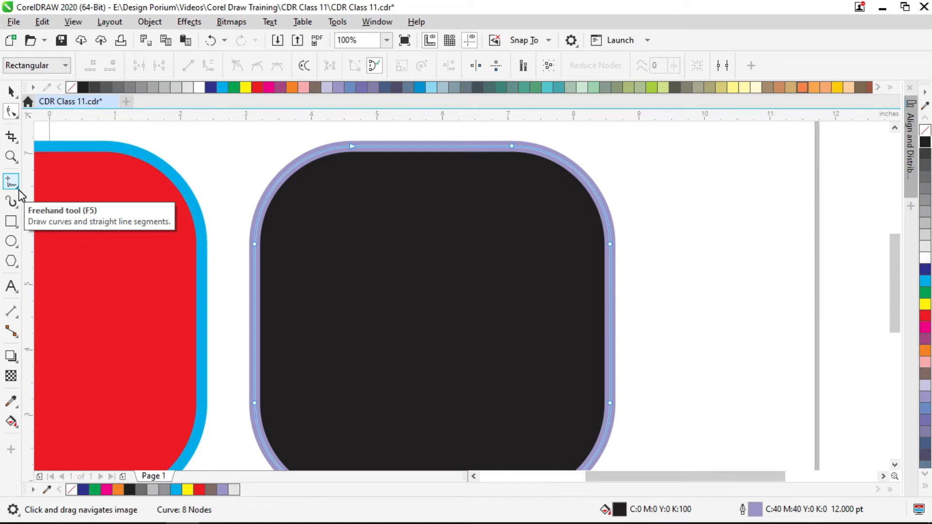
pyautogui.moveTo(353, 163); pyautogui.dragTo(430, 162)
pyautogui.scroll(1, 346, 162)
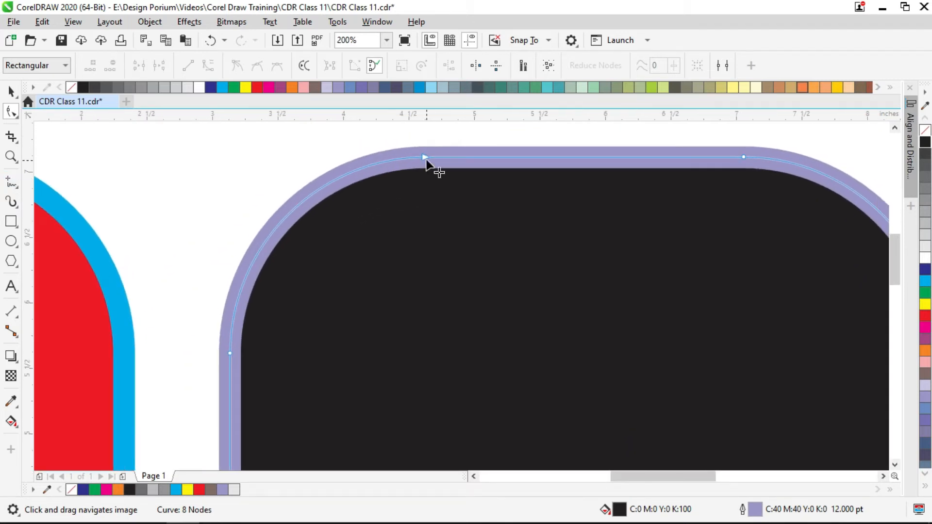
# - Try reshaping the black curve by moving one of its nodes, and undo the change
pyautogui.scroll(-1, 545, 167)
pyautogui.moveTo(617, 189); pyautogui.dragTo(435, 178)
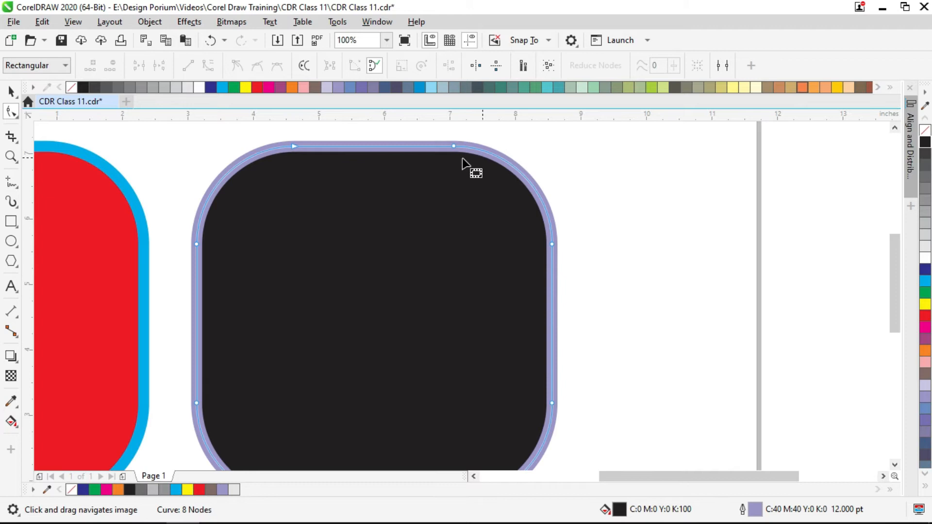
pyautogui.moveTo(378, 136); pyautogui.dragTo(402, 159)
pyautogui.moveTo(326, 179); pyautogui.dragTo(375, 147)
pyautogui.scroll(-1, 376, 147)
pyautogui.hotkey('ctrl', 'z')
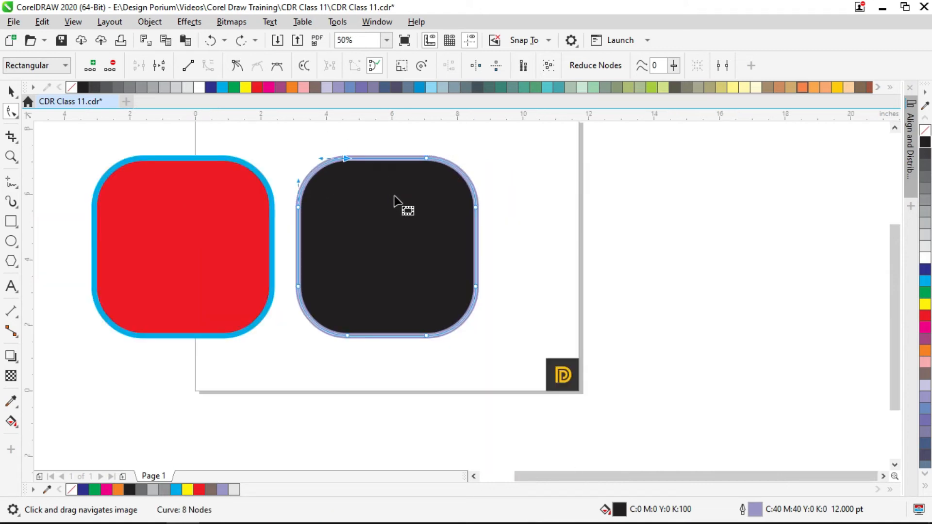
# - Add one node on the black curve's upper-right corner, undo a trial move of it, and add another on the right edge
pyautogui.click(461, 175)
pyautogui.doubleClick(463, 174)
pyautogui.moveTo(464, 175); pyautogui.dragTo(438, 196)
pyautogui.hotkey('ctrl', 'z')
pyautogui.doubleClick(476, 237)
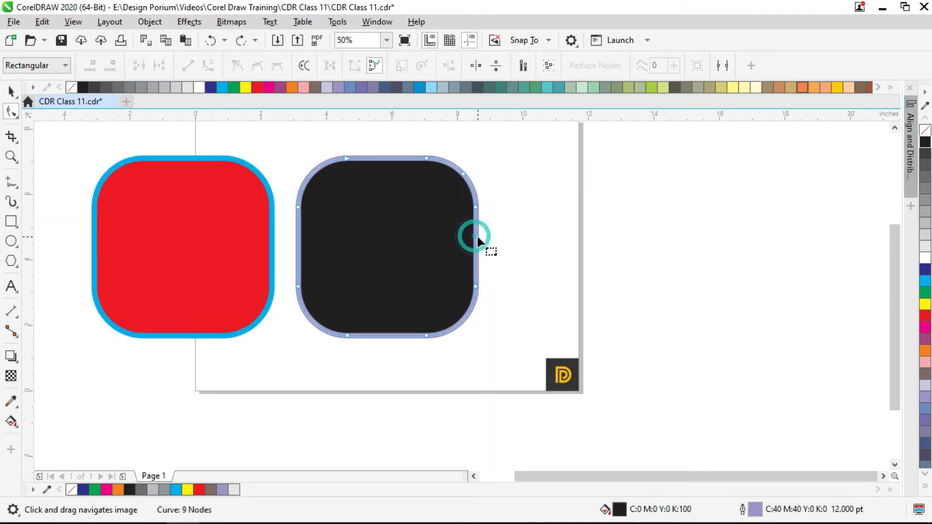
pyautogui.doubleClick(476, 237)
pyautogui.scroll(1, 445, 225)
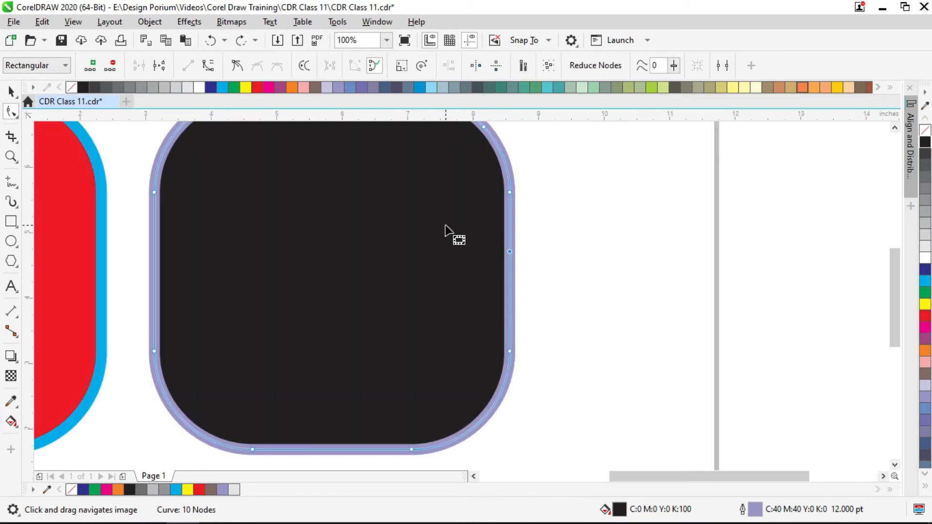
pyautogui.moveTo(432, 162); pyautogui.dragTo(449, 216)
pyautogui.moveTo(366, 215); pyautogui.dragTo(442, 182)
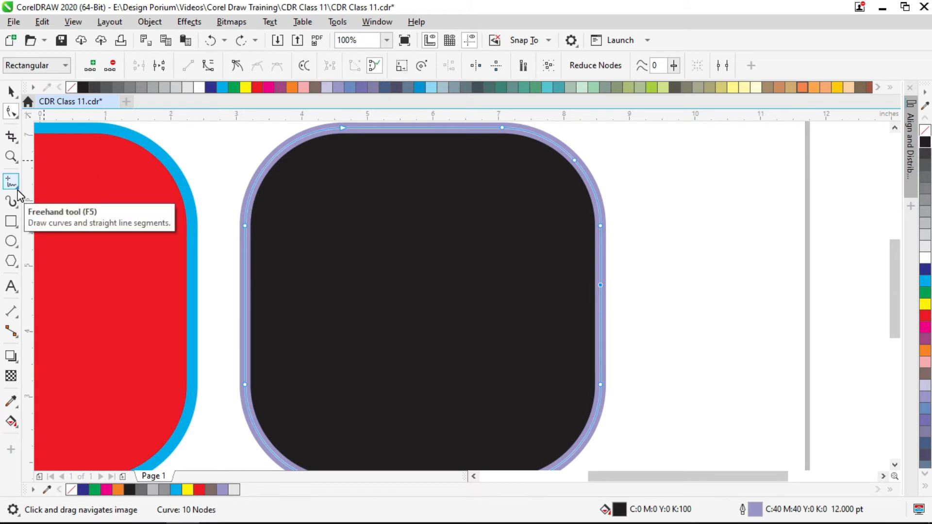
pyautogui.moveTo(576, 212); pyautogui.dragTo(475, 223)
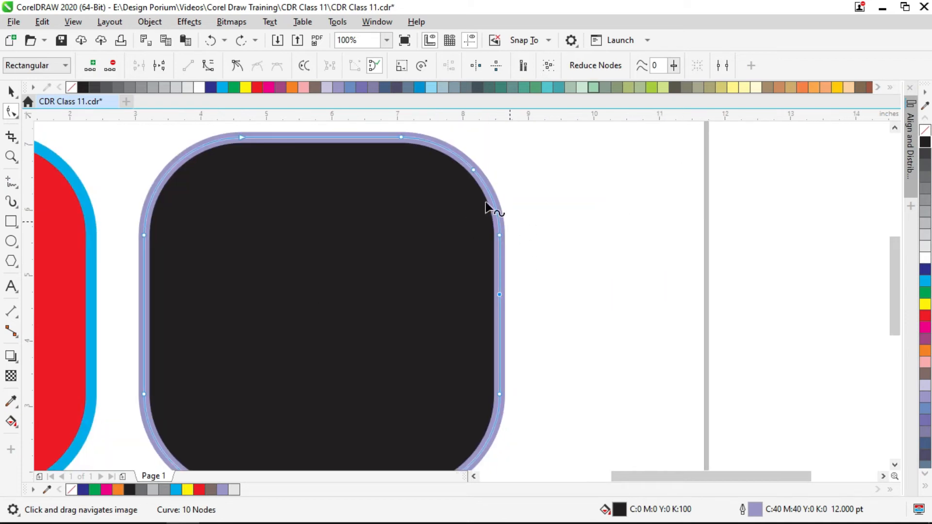
pyautogui.moveTo(434, 194); pyautogui.dragTo(503, 177)
# - Try different outline colours on the black rounded square, including light grey (K:10), and finish with red (M:100 Y:100)
pyautogui.press('space')
pyautogui.scroll(-2, 499, 229)
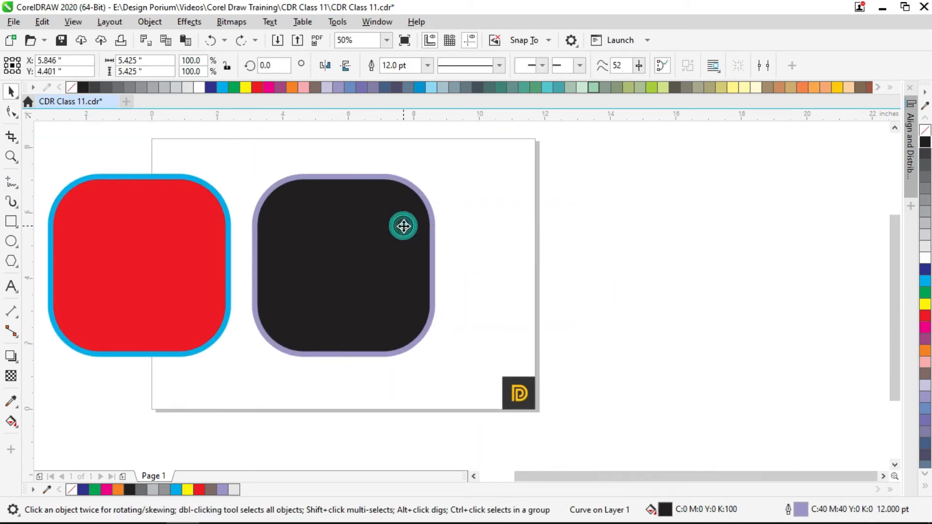
pyautogui.scroll(1, 407, 226)
pyautogui.hotkey('ctrl', 'z')
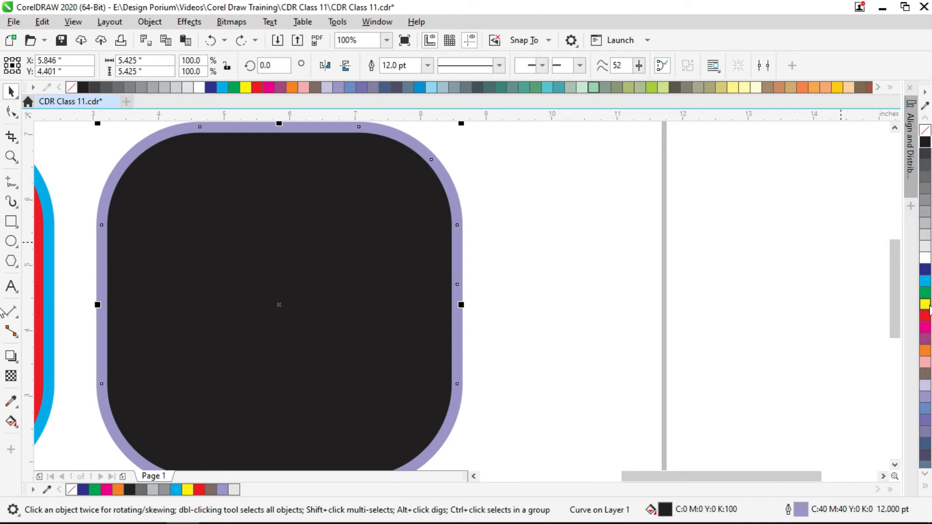
pyautogui.rightClick(926, 316)
pyautogui.rightClick(926, 246)
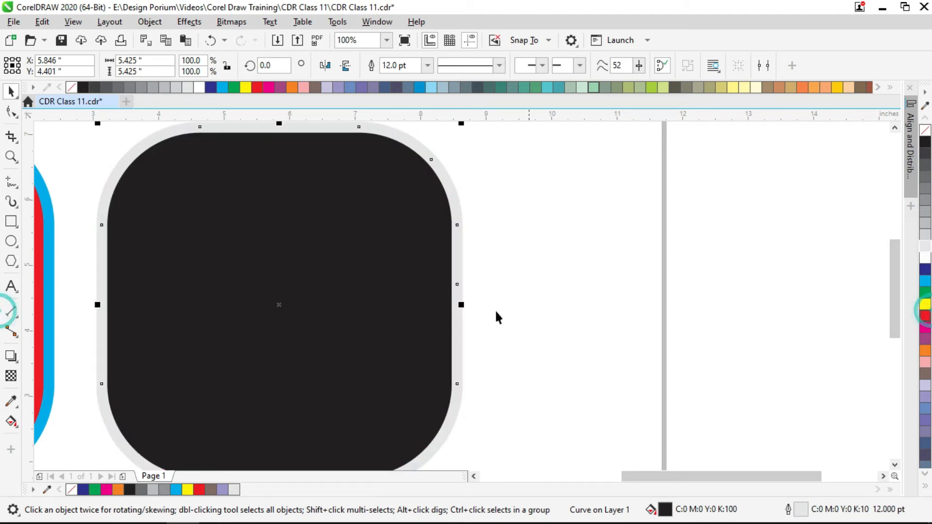
pyautogui.press('h')
pyautogui.moveTo(501, 213); pyautogui.dragTo(503, 229)
pyautogui.rightClick(926, 316)
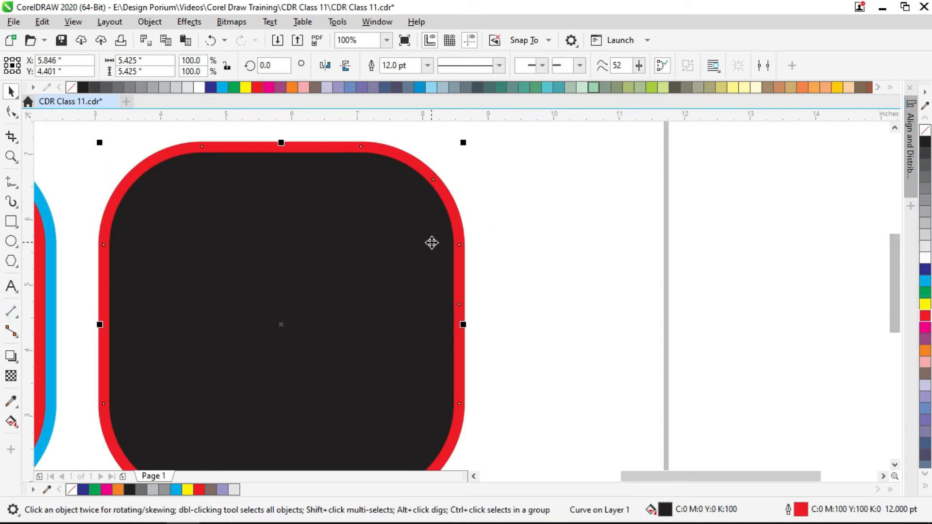
pyautogui.moveTo(441, 236); pyautogui.dragTo(422, 211)
pyautogui.moveTo(520, 249); pyautogui.dragTo(526, 243)
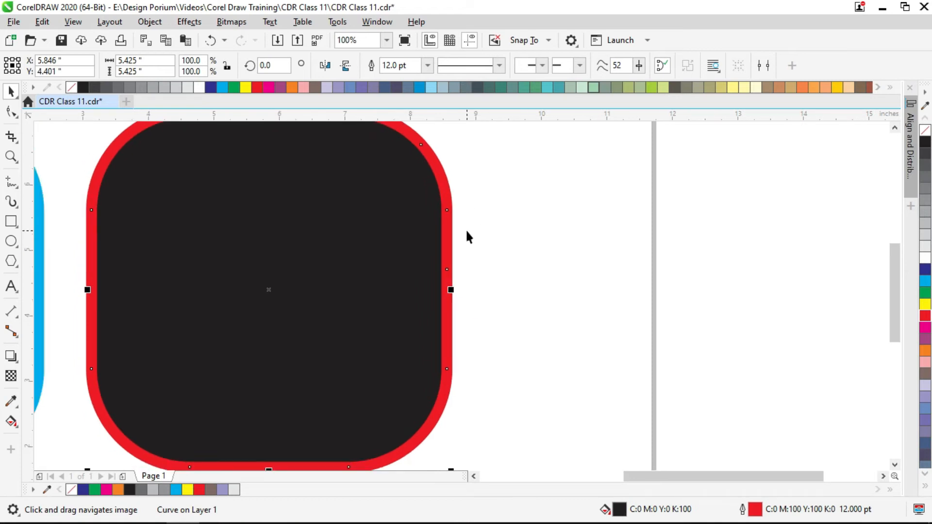
# - Convert the black rounded square's red outline to a separate object
pyautogui.scroll(-1, 468, 231)
pyautogui.press('z')
pyautogui.moveTo(483, 165); pyautogui.dragTo(258, 362)
pyautogui.press('space')
pyautogui.click(679, 265)
pyautogui.click(503, 262)
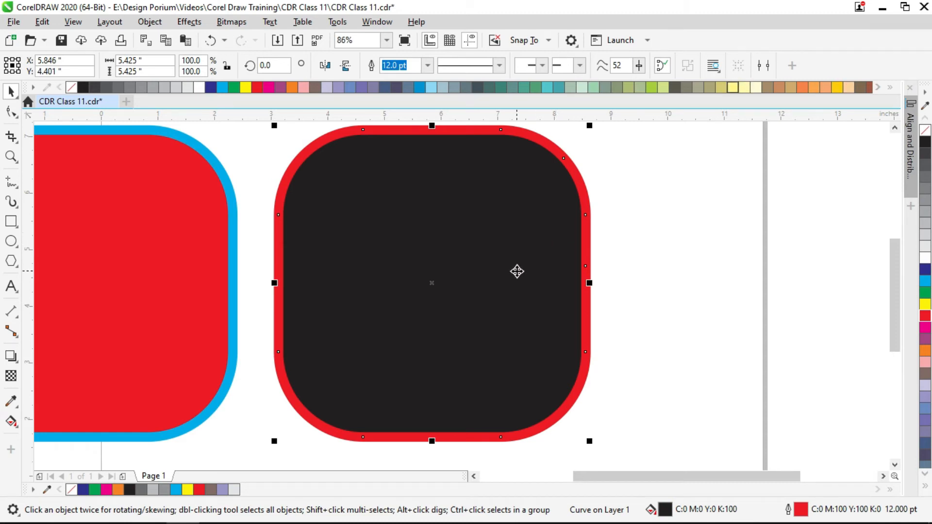
pyautogui.hotkey('ctrl', 'shift', 'q')
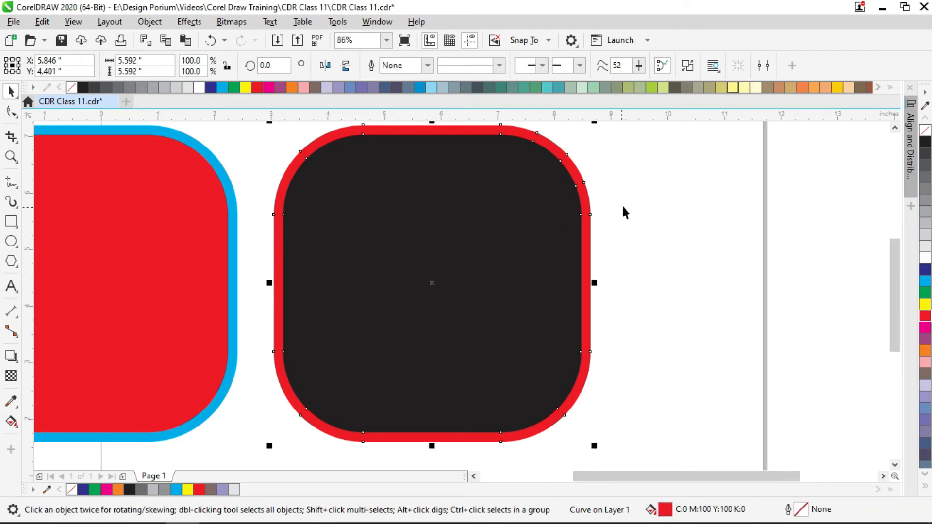
# - Move the red outline ring off to the right of the black square, and undo a trial move of the black square
pyautogui.moveTo(623, 210); pyautogui.dragTo(508, 223)
pyautogui.click(535, 214)
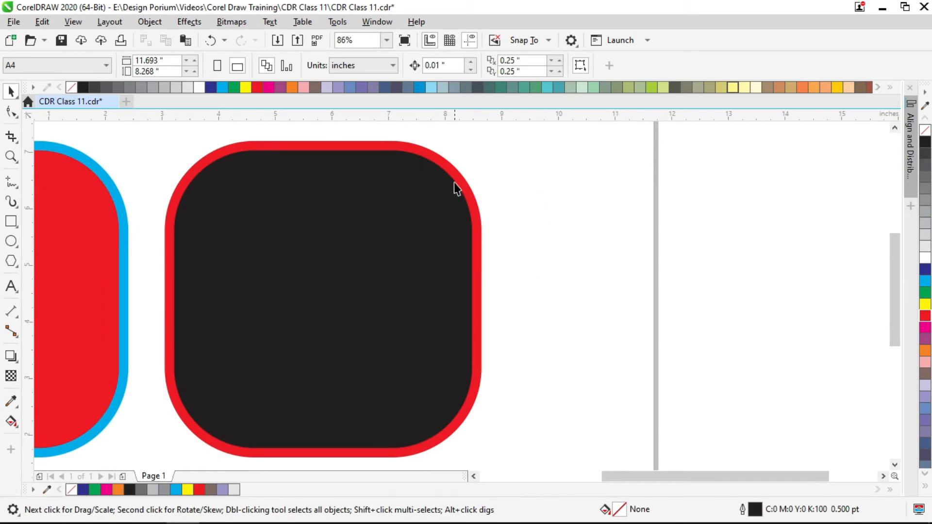
pyautogui.click(451, 174)
pyautogui.moveTo(451, 174); pyautogui.dragTo(797, 173)
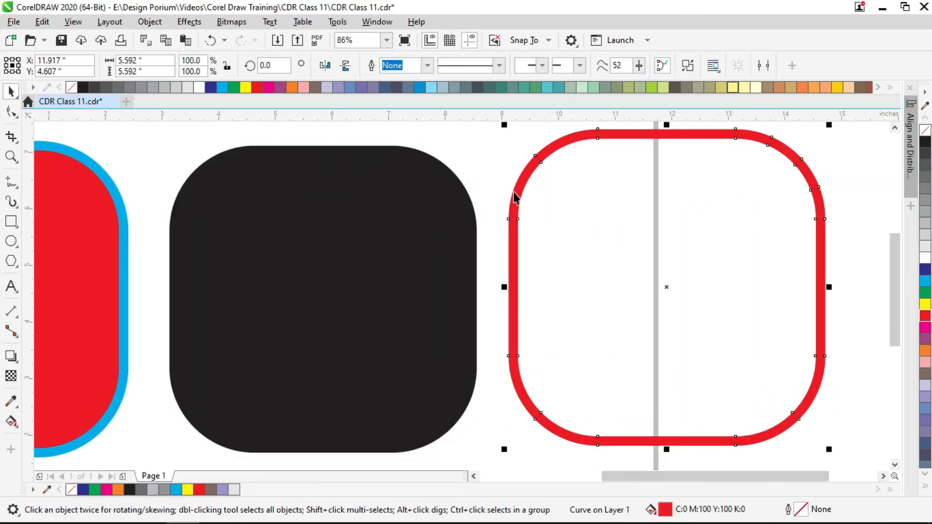
pyautogui.moveTo(443, 217); pyautogui.dragTo(421, 263)
pyautogui.hotkey('ctrl', 'z')
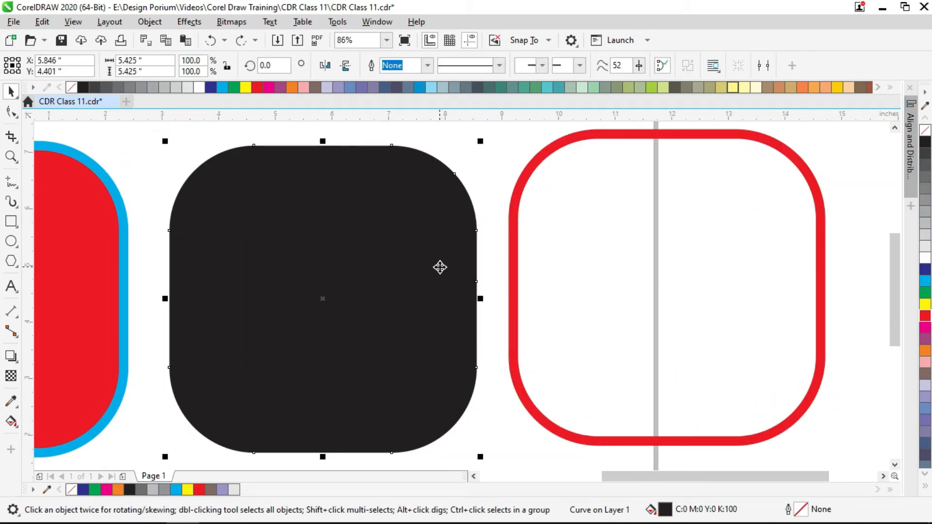
# - Give the black rounded square a yellow outline and set its width to 5 pt
pyautogui.rightClick(924, 292)
pyautogui.rightClick(924, 304)
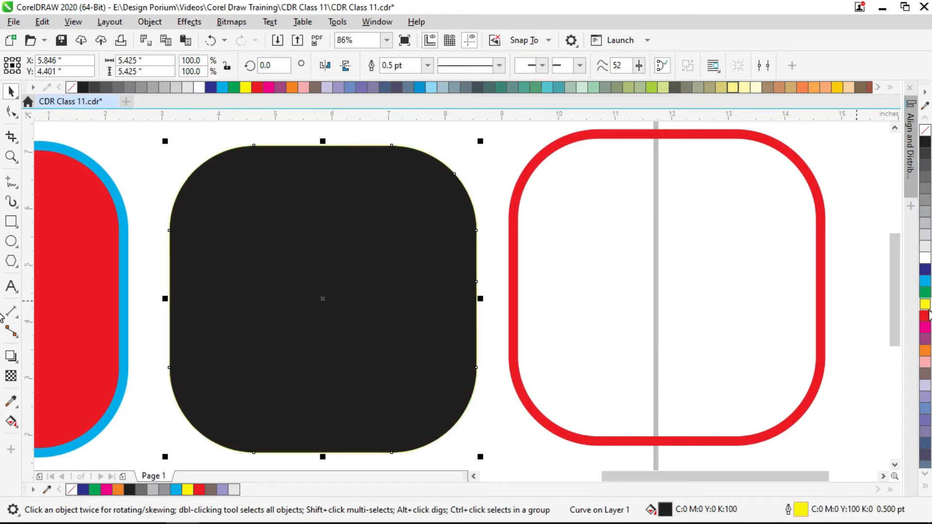
pyautogui.click(411, 153)
pyautogui.click(522, 131)
pyautogui.click(444, 170)
pyautogui.click(396, 65)
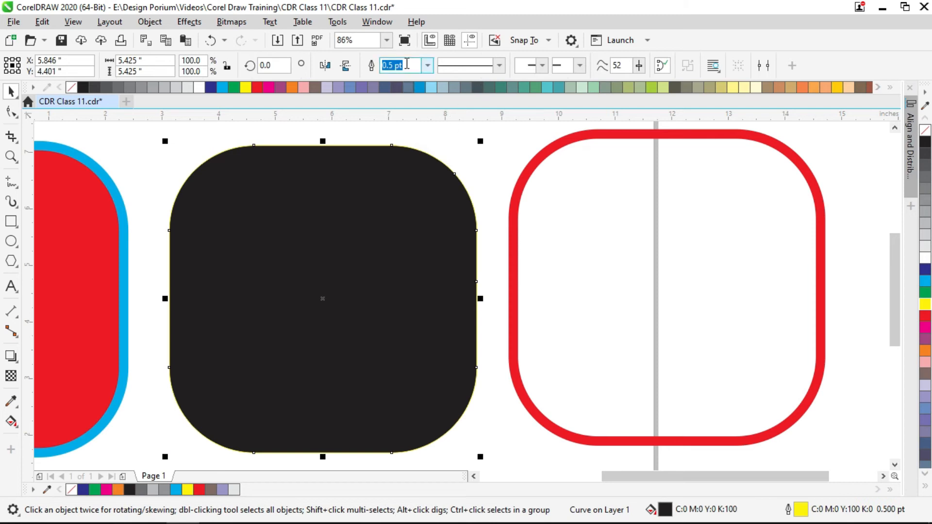
pyautogui.write('5')
pyautogui.press('Return')
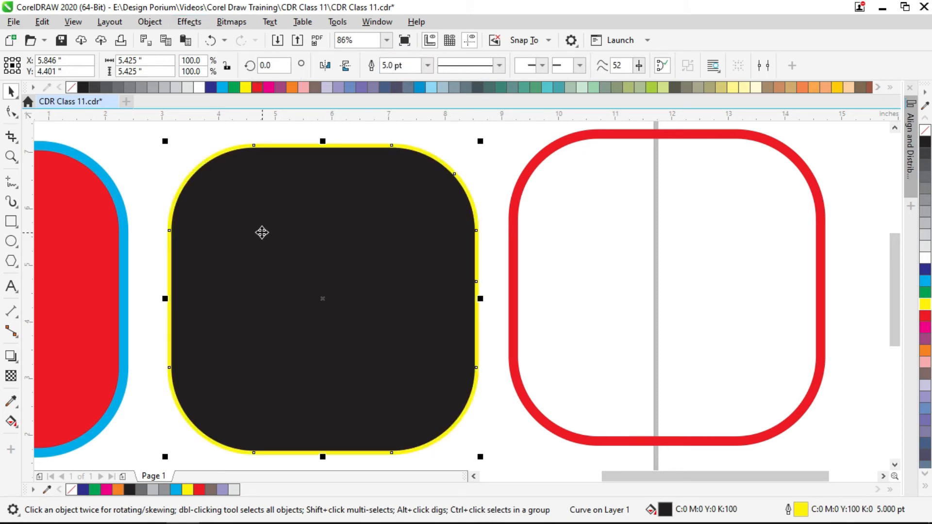
# - Move the red outline ring slightly closer to the black square and examine its double edge
pyautogui.moveTo(609, 160); pyautogui.dragTo(588, 158)
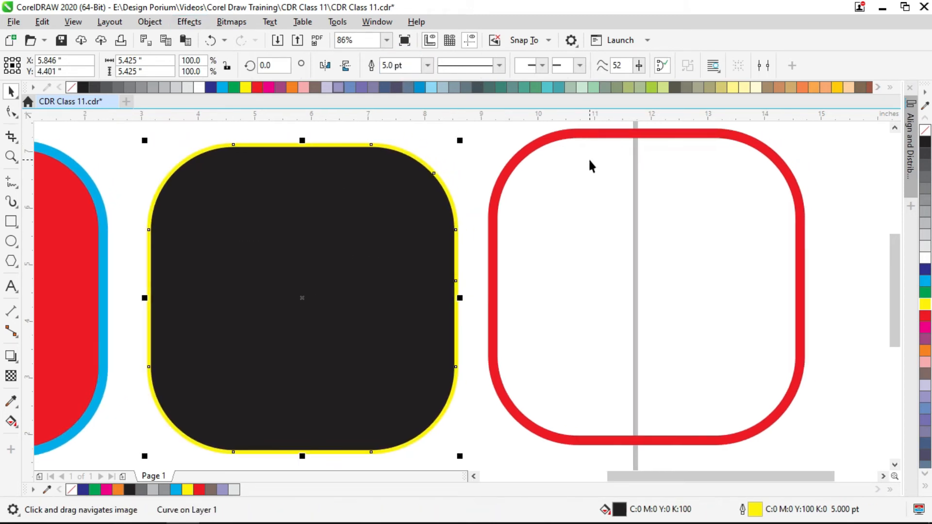
pyautogui.scroll(1, 587, 127)
pyautogui.scroll(2, 592, 135)
pyautogui.click(532, 185)
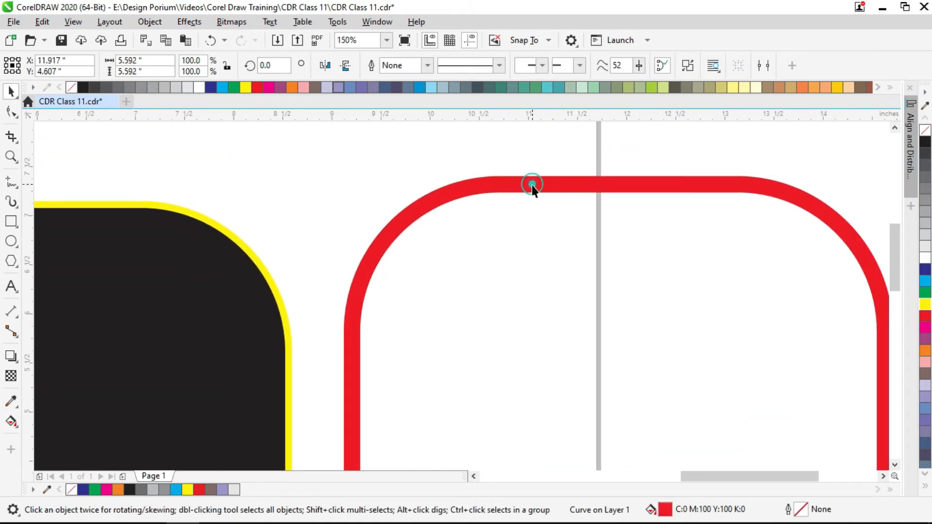
pyautogui.scroll(-2, 468, 183)
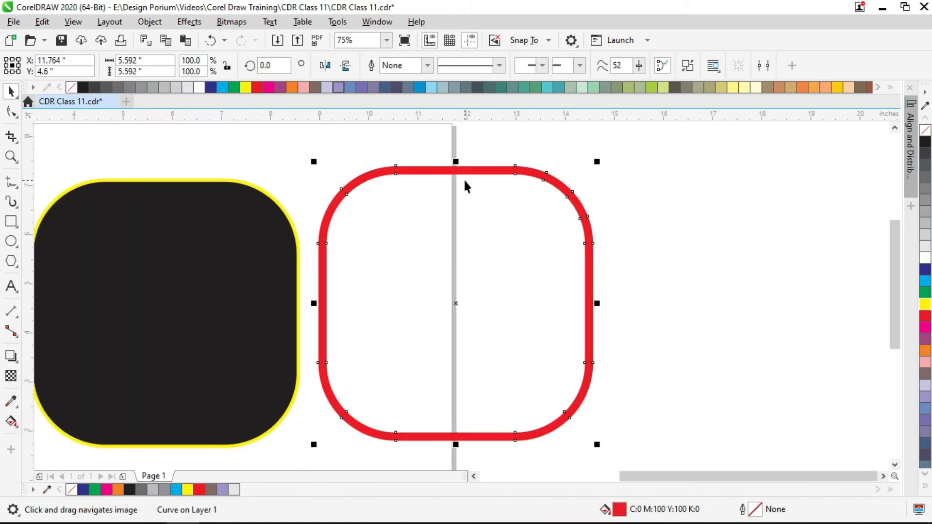
pyautogui.moveTo(515, 170); pyautogui.dragTo(471, 167)
pyautogui.hotkey('ctrl', 'z')
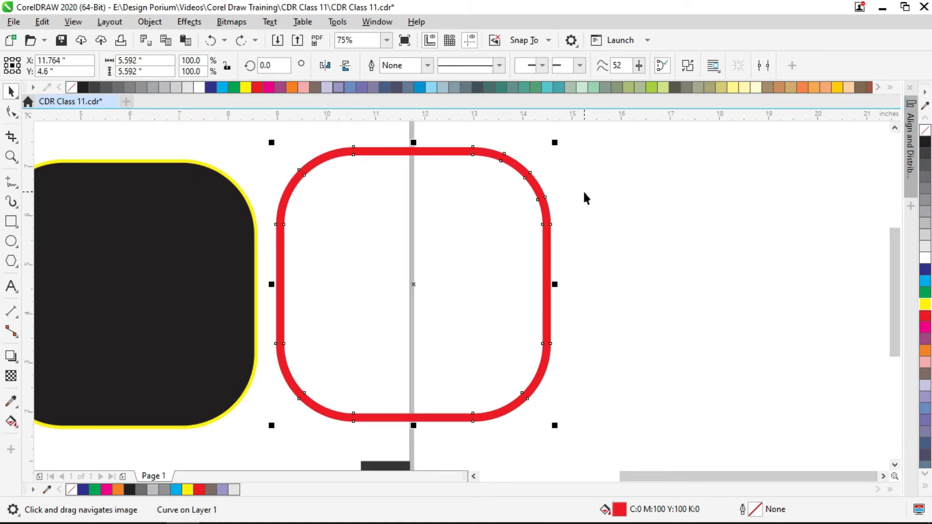
pyautogui.moveTo(583, 191); pyautogui.dragTo(561, 177)
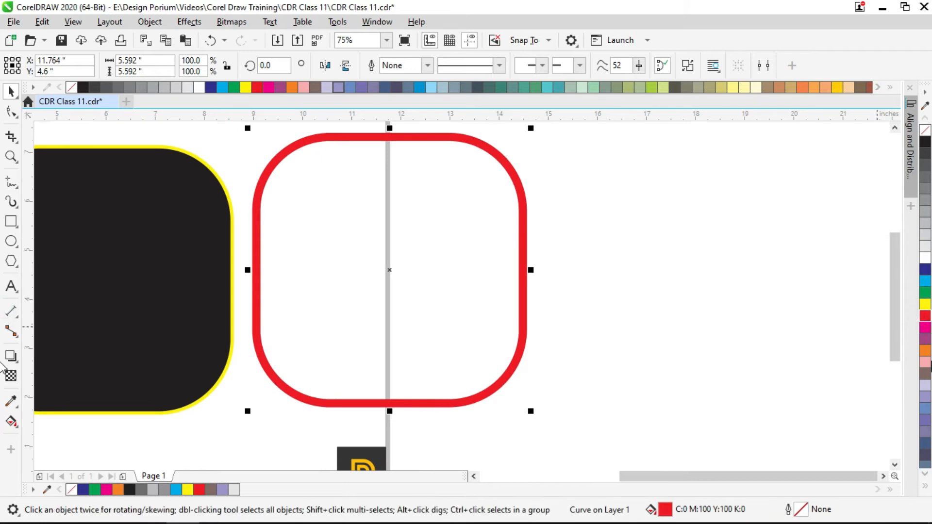
# - Fill the ring with orange (M:60 Y:100) and give it a red outline 2 pt wide
pyautogui.moveTo(926, 350); pyautogui.dragTo(529, 213)
pyautogui.scroll(3, 528, 214)
pyautogui.moveTo(526, 166); pyautogui.dragTo(429, 327)
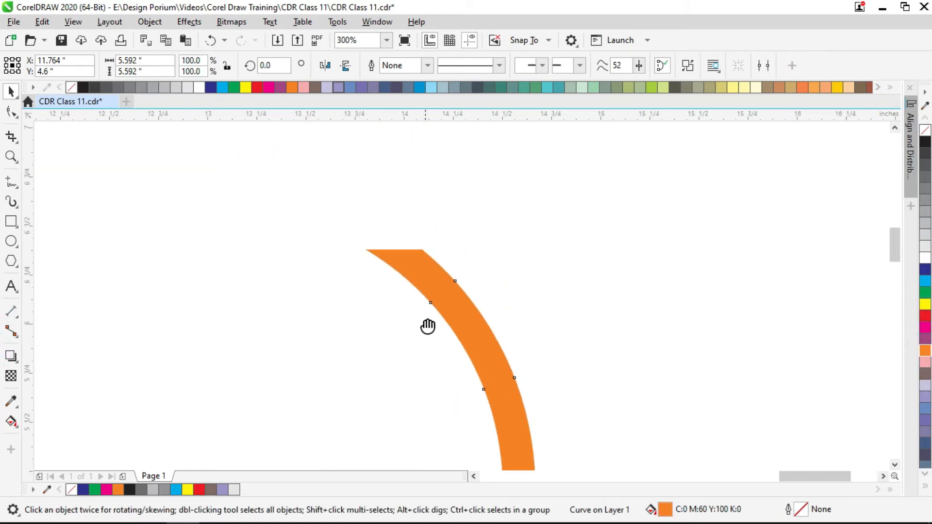
pyautogui.rightClick(926, 322)
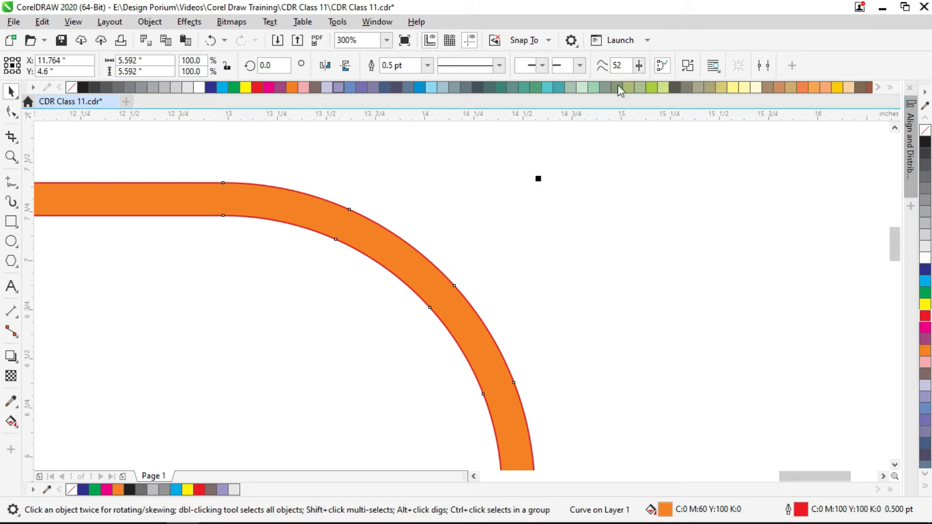
pyautogui.click(426, 66)
pyautogui.click(401, 140)
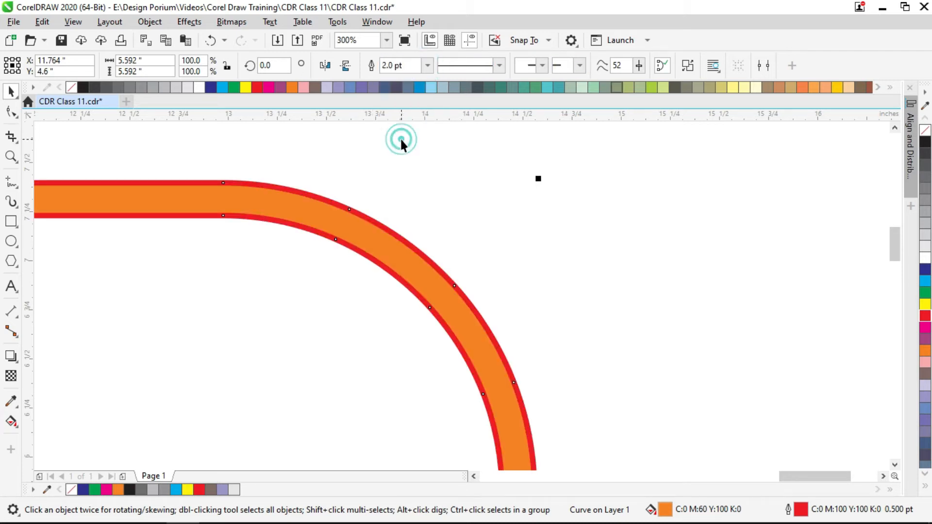
pyautogui.scroll(-2, 428, 180)
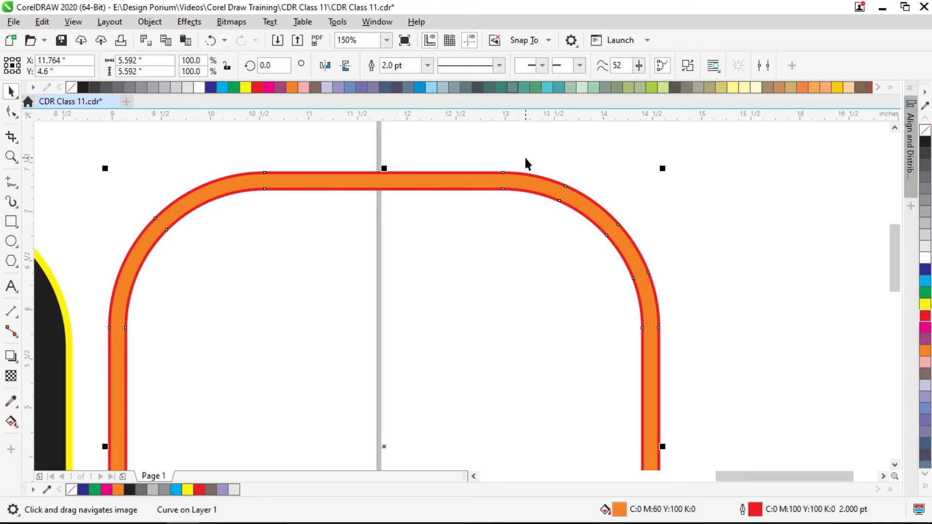
pyautogui.scroll(2, 184, 194)
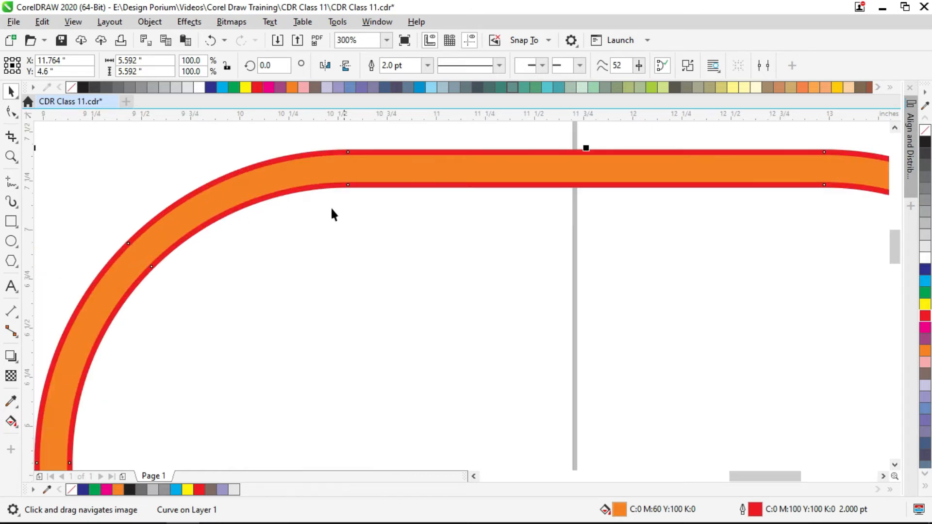
pyautogui.scroll(-2, 338, 174)
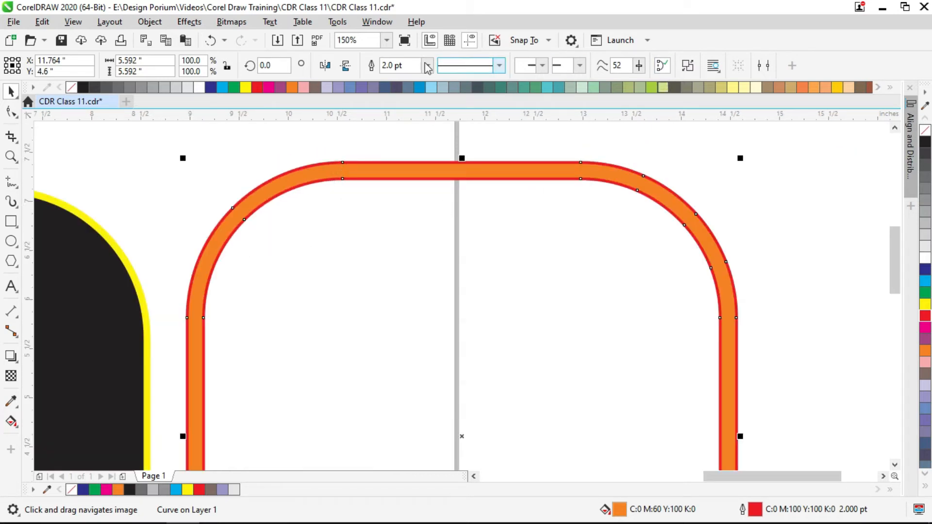
# - Break the orange ring apart into separate curves, and undo a trial move of the outer one
pyautogui.click(688, 67)
pyautogui.scroll(-2, 400, 162)
pyautogui.click(607, 170)
pyautogui.moveTo(519, 198); pyautogui.dragTo(672, 201)
pyautogui.hotkey('ctrl', 'z')
# - Select the smaller orange curve behind the larger one, bring it to the front, and undo a trial move of it
pyautogui.keyDown('alt'); pyautogui.click(435, 233); pyautogui.keyUp('alt')
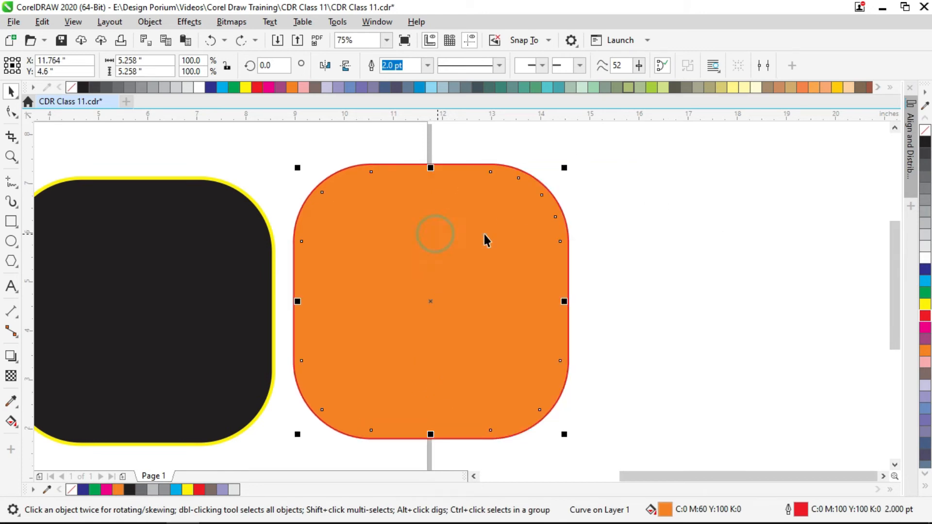
pyautogui.hotkey('shift', 'pageup')
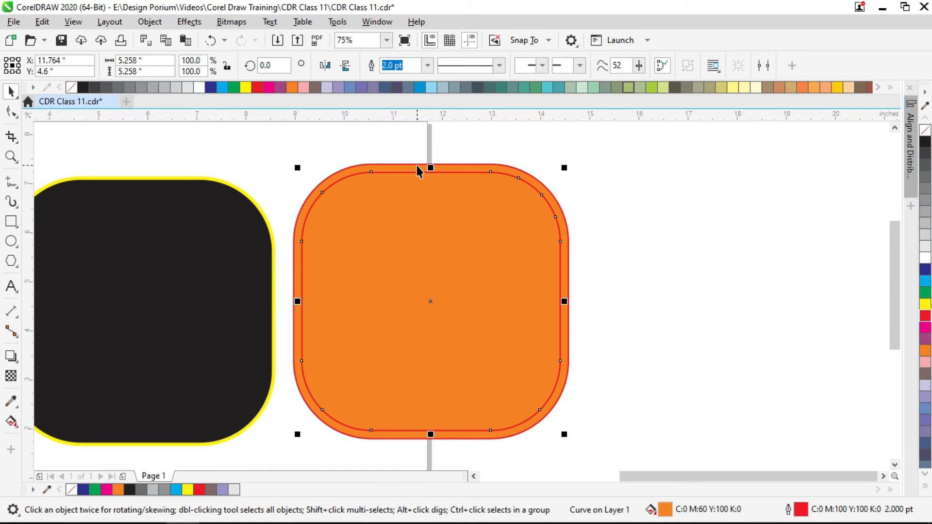
pyautogui.scroll(2, 500, 165)
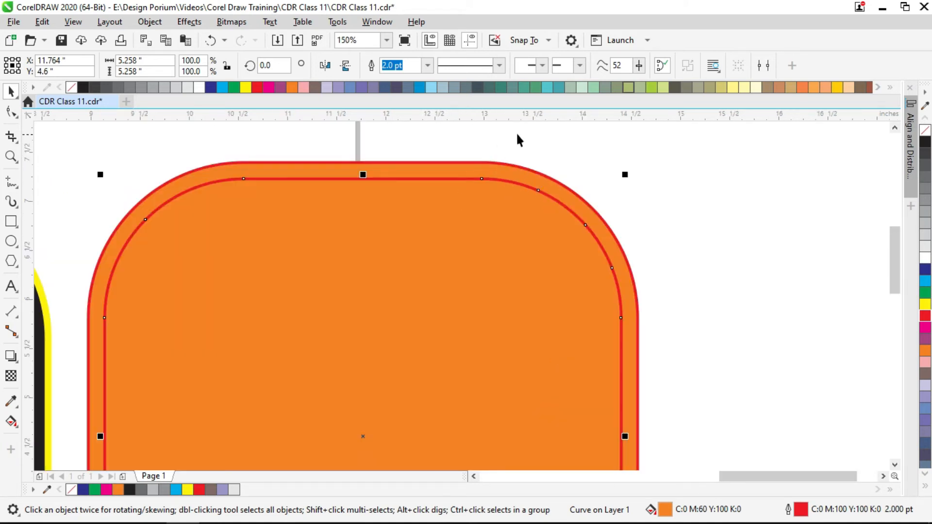
pyautogui.moveTo(429, 242); pyautogui.dragTo(494, 242)
pyautogui.scroll(-1, 422, 190)
pyautogui.hotkey('ctrl', 'z')
# - Try several fill colours on the inner curve, including yellow, blue and brown-grey, and finish with light pink
pyautogui.click(926, 303)
pyautogui.click(925, 269)
pyautogui.click(926, 304)
pyautogui.click(925, 373)
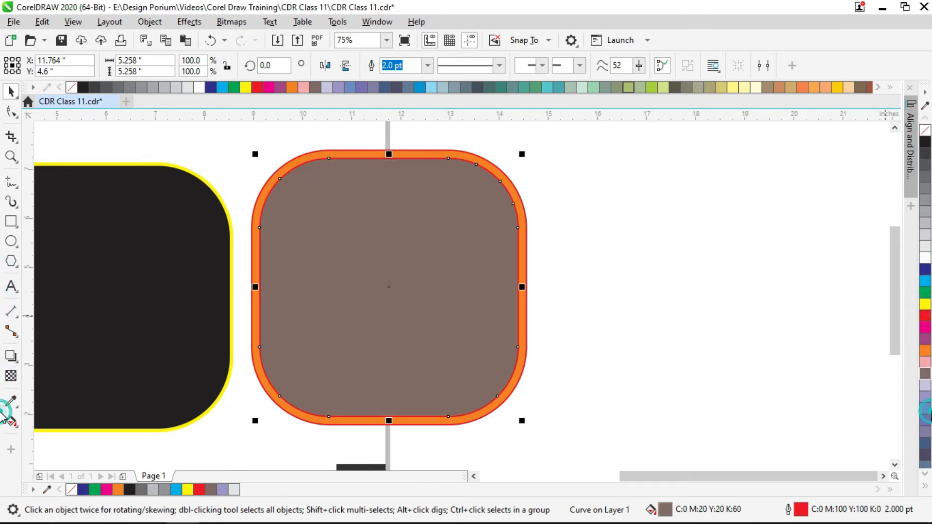
pyautogui.click(925, 350)
pyautogui.click(925, 362)
# - Select the red, black and pink rounded shapes together with the orange one and delete them all
pyautogui.scroll(-1, 562, 243)
pyautogui.moveTo(591, 175); pyautogui.dragTo(93, 346)
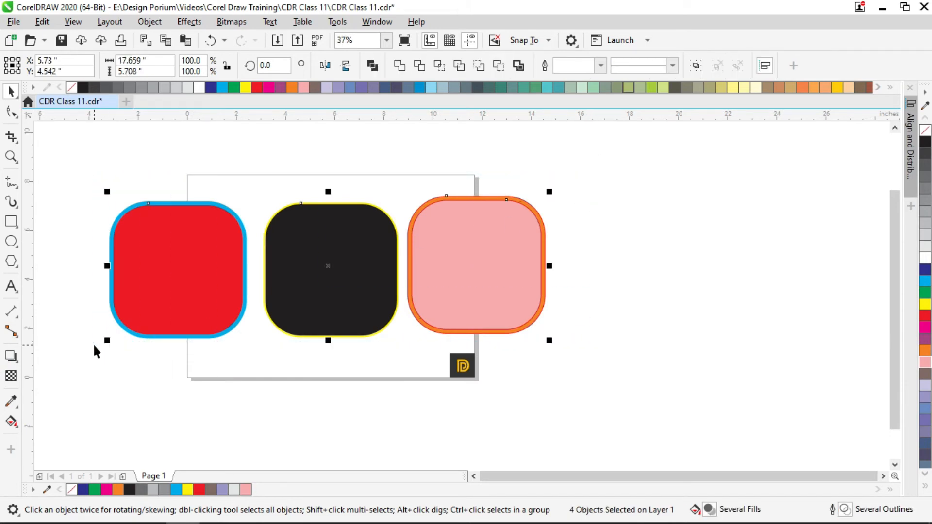
pyautogui.press('Delete')
pyautogui.scroll(1, 139, 281)
pyautogui.press('h')
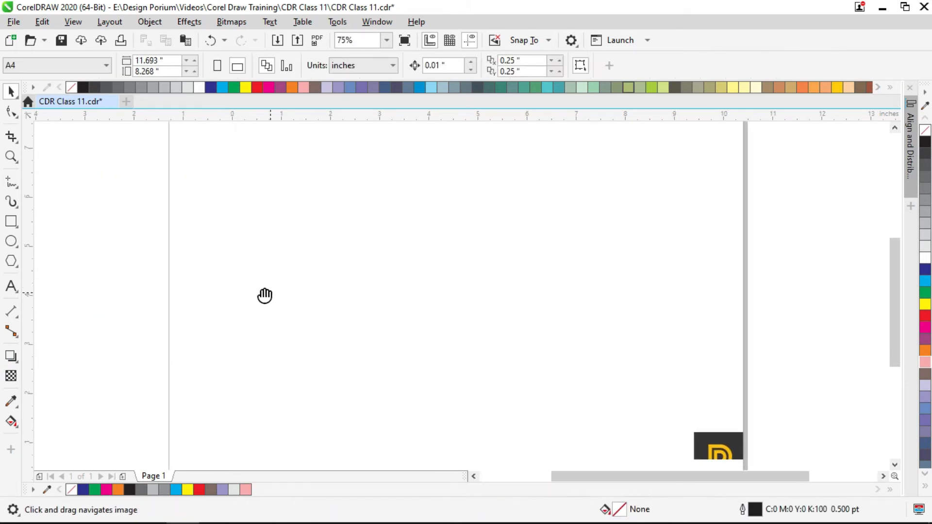
pyautogui.moveTo(264, 295); pyautogui.dragTo(255, 294)
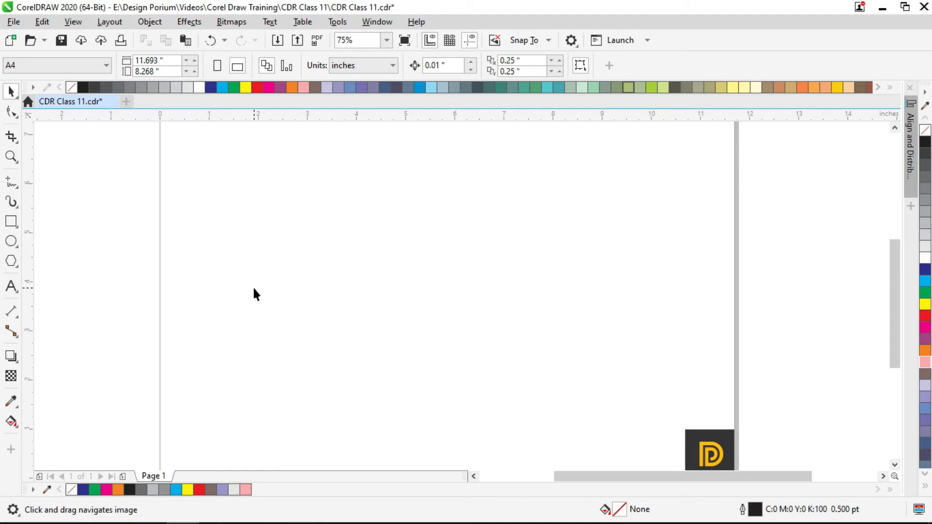
pyautogui.click(14, 225)
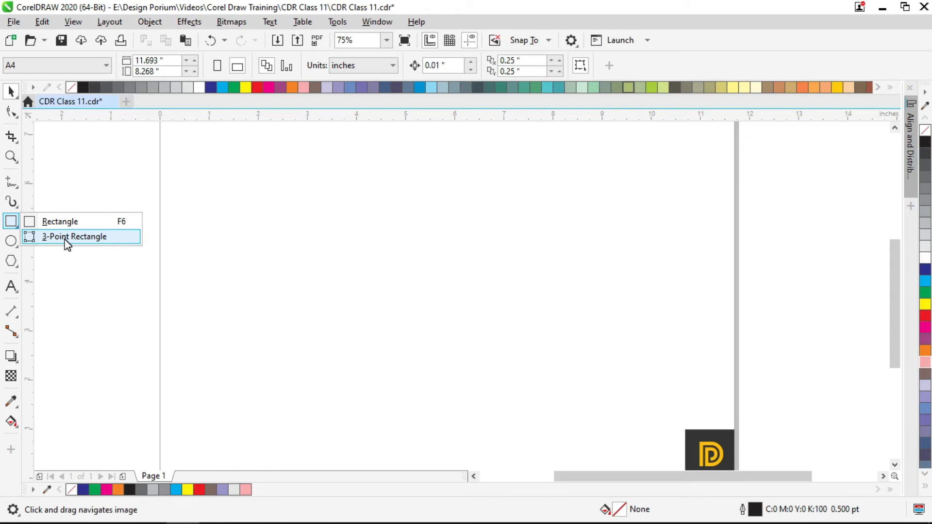
pyautogui.click(73, 270)
pyautogui.click(11, 222)
pyautogui.click(51, 239)
pyautogui.moveTo(321, 313); pyautogui.dragTo(263, 292)
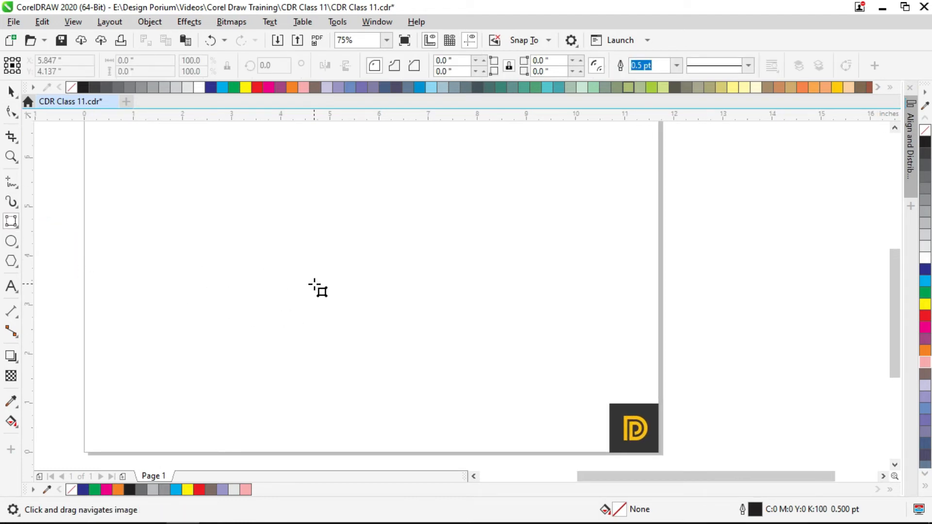
pyautogui.moveTo(317, 270); pyautogui.dragTo(313, 290)
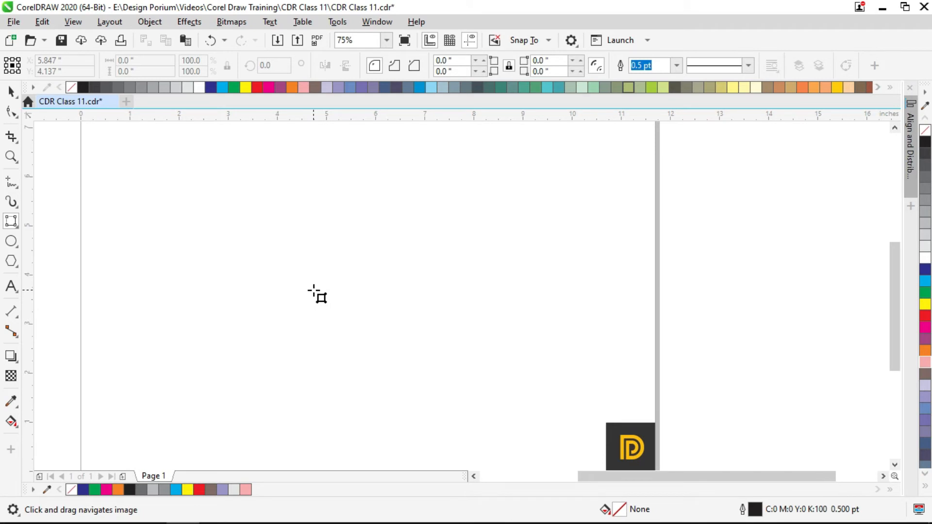
pyautogui.moveTo(326, 262); pyautogui.dragTo(302, 272)
# - Draw a horizontal rectangle about 7.1 by 2.83 inches with the Rectangle tool and bring up its rotation handles
pyautogui.click(17, 228)
pyautogui.click(40, 221)
pyautogui.moveTo(184, 199); pyautogui.dragTo(534, 337)
pyautogui.press('space')
pyautogui.click(491, 325)
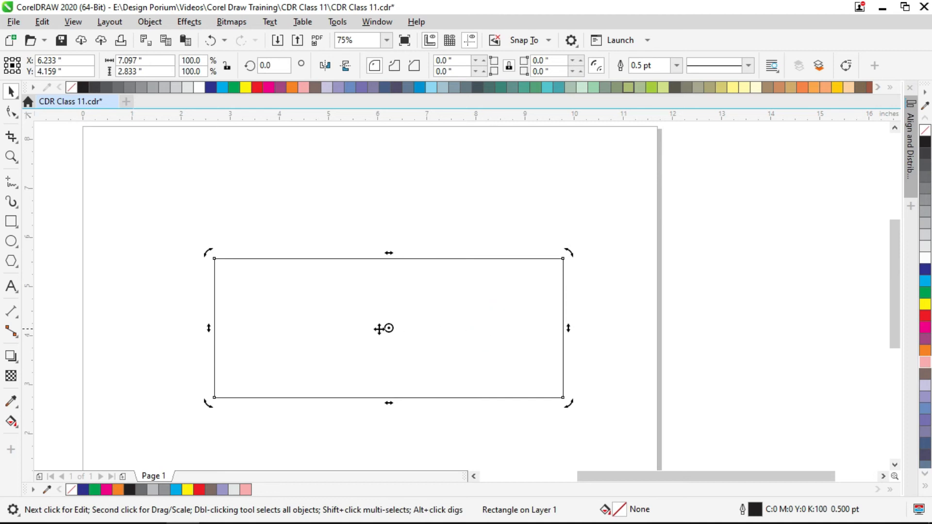
# - Rotate the rectangle freely to about 192° and on to about 231°, and undo back to an empty page
pyautogui.moveTo(568, 254); pyautogui.dragTo(269, 411)
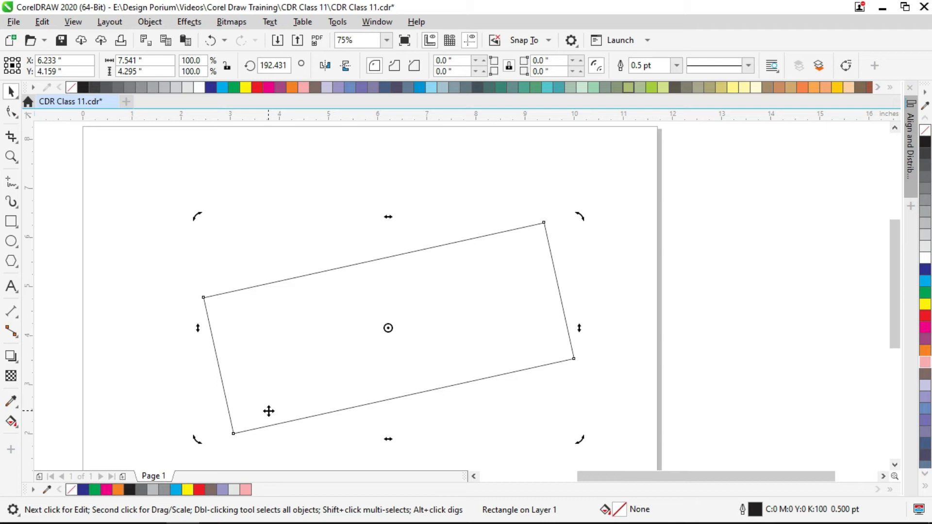
pyautogui.moveTo(506, 306); pyautogui.dragTo(525, 233)
pyautogui.moveTo(593, 201); pyautogui.dragTo(466, 152)
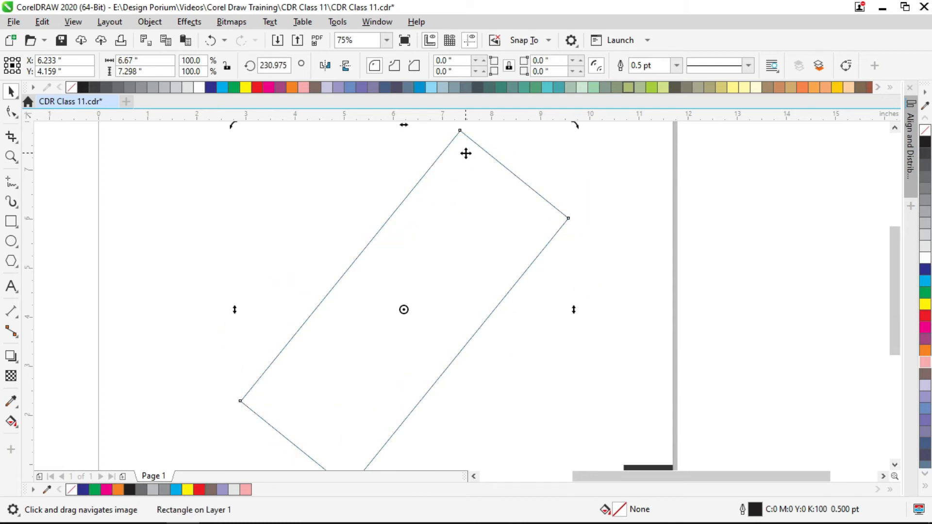
pyautogui.hotkey('ctrl', 'z')
pyautogui.hotkey('ctrl', 'z')
pyautogui.hotkey('ctrl', 'z')
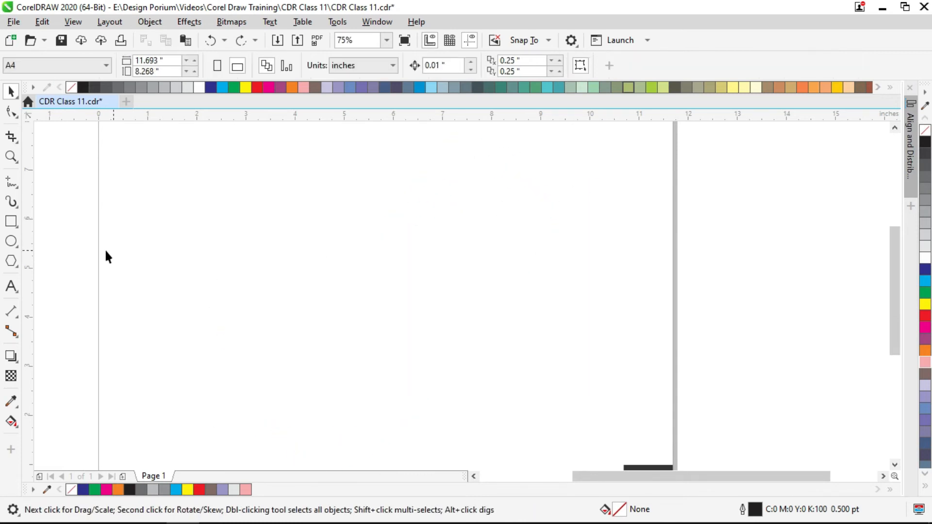
# - Draw a rectangle tilted about 26° with the 3-Point Rectangle tool, spanning about 6.68 by 4.96 inches overall
pyautogui.click(16, 224)
pyautogui.click(39, 234)
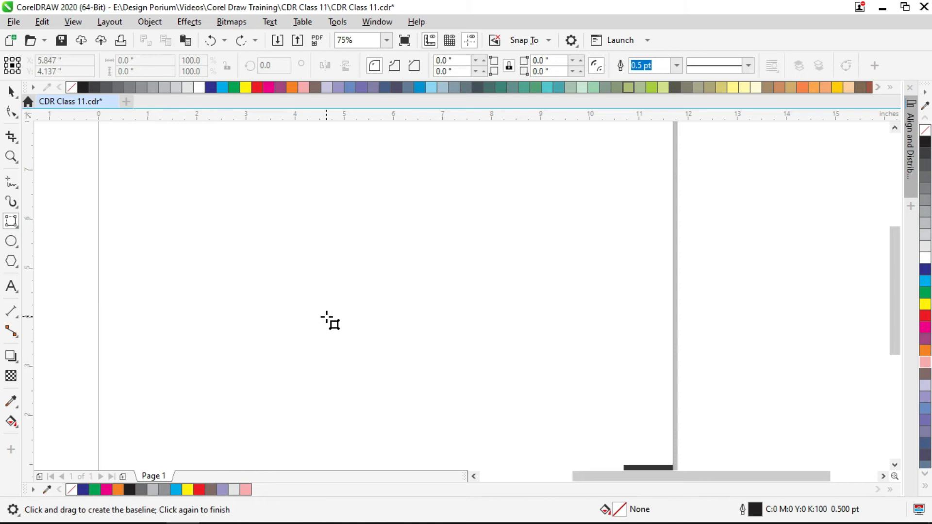
pyautogui.moveTo(279, 295); pyautogui.dragTo(272, 316)
pyautogui.click(218, 319)
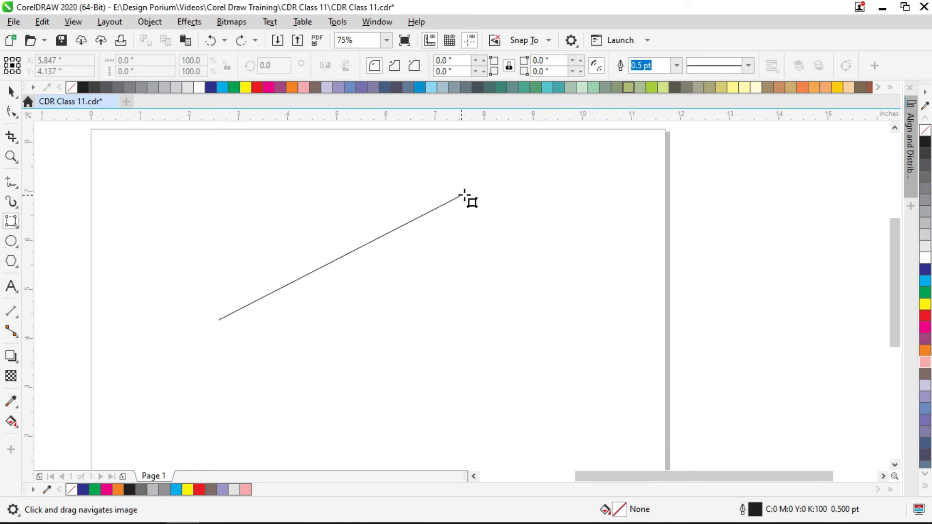
pyautogui.click(494, 187)
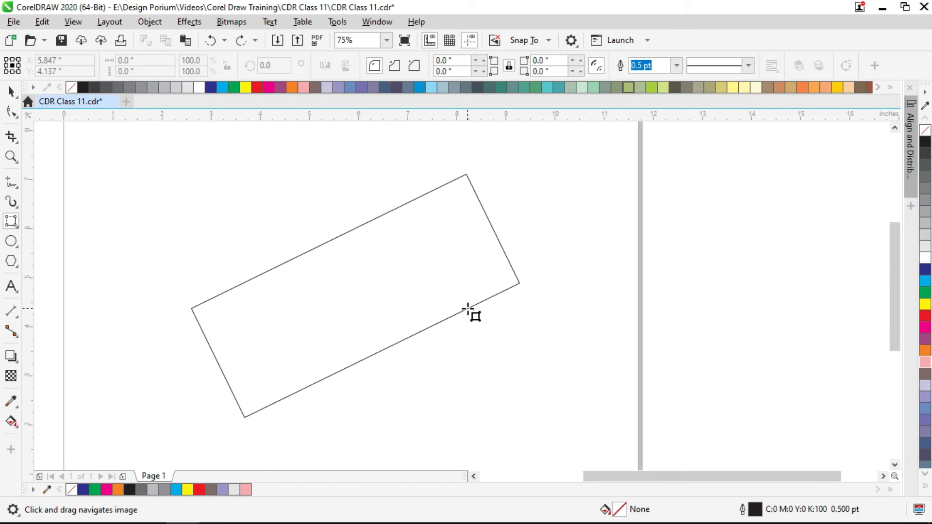
pyautogui.click(467, 308)
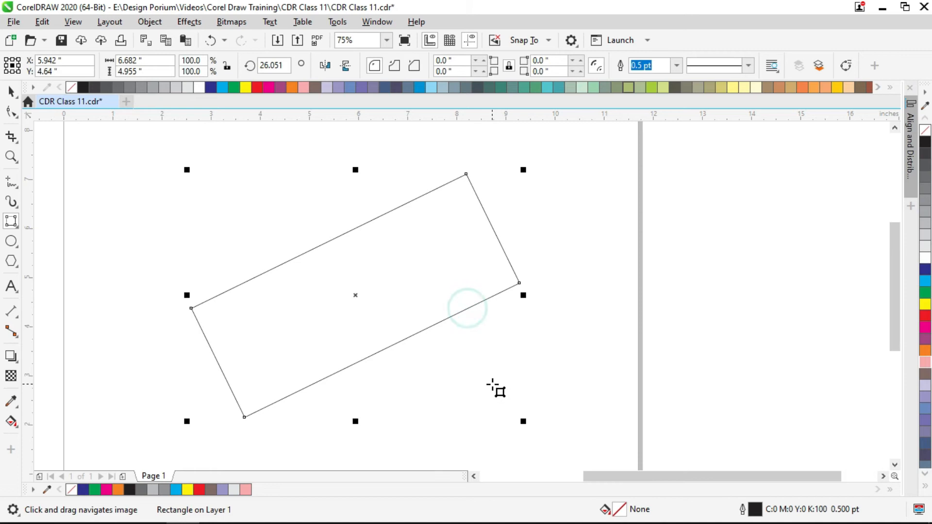
# - Round all corners of the tilted rectangle by about 1.235 inches with the Shape tool and change them to chamfered
pyautogui.click(11, 111)
pyautogui.moveTo(466, 176); pyautogui.dragTo(377, 186)
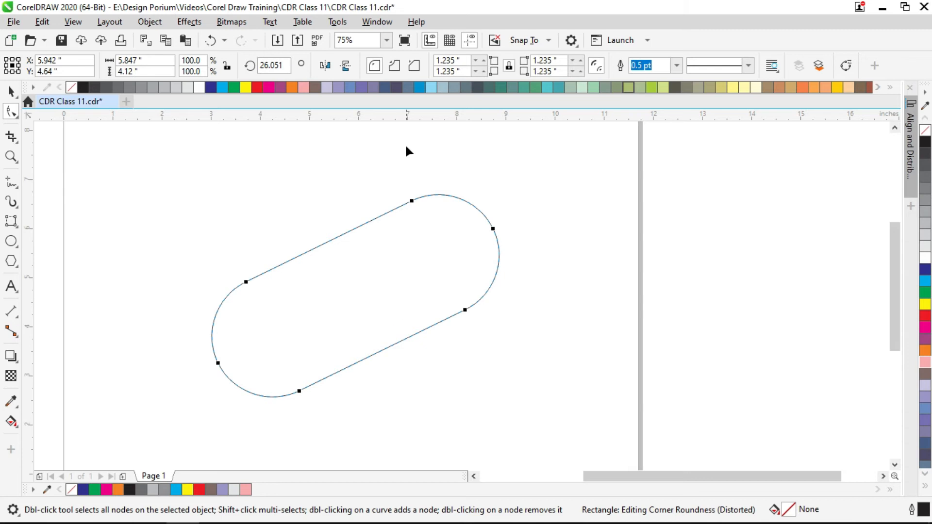
pyautogui.click(413, 66)
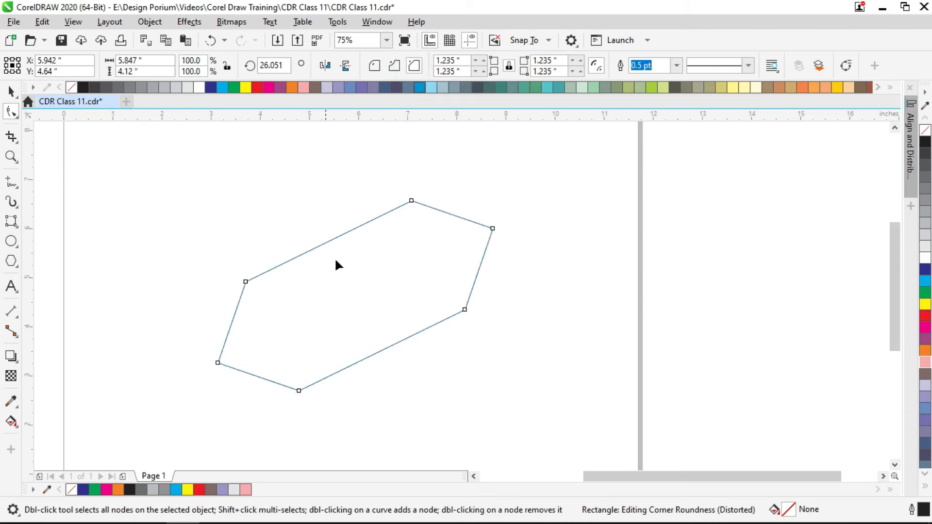
# - Undo the chamfered corners and delete the tilted rectangle
pyautogui.hotkey('ctrl', 'z')
pyautogui.press('Delete')
pyautogui.moveTo(342, 277); pyautogui.dragTo(362, 246)
pyautogui.press('space')
# - Draw a circle about 5.28 inches in diameter on the page with the Ellipse tool
pyautogui.click(17, 246)
pyautogui.click(47, 242)
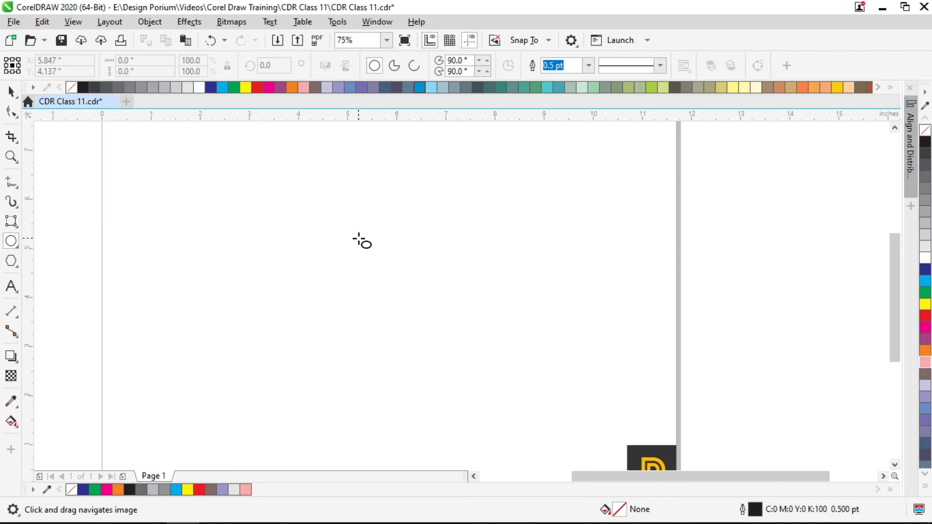
pyautogui.moveTo(360, 275); pyautogui.dragTo(492, 375)
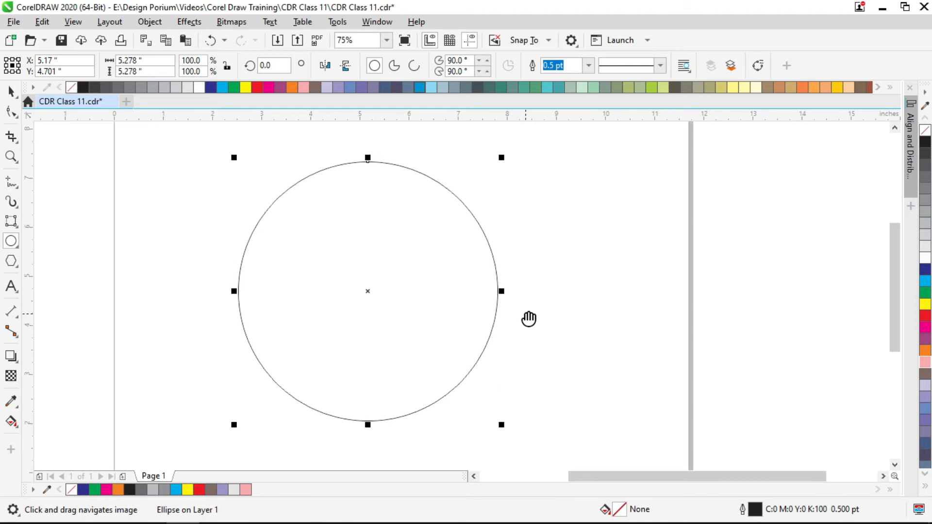
# - Try resizing the circle from its side and top handles, and undo both changes
pyautogui.moveTo(502, 293); pyautogui.dragTo(453, 292)
pyautogui.moveTo(369, 160); pyautogui.dragTo(380, 228)
pyautogui.hotkey('ctrl', 'z')
pyautogui.hotkey('ctrl', 'z')
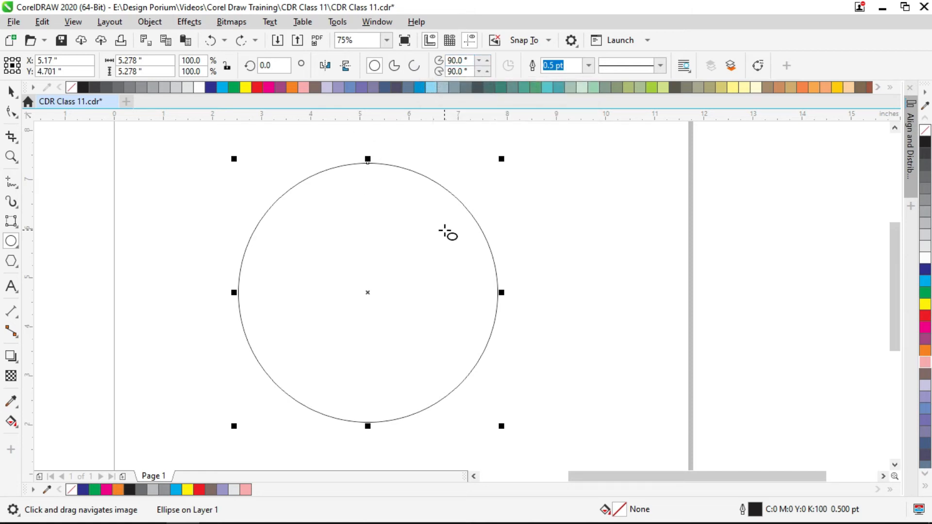
# - Fill the circle with red (M:100 Y:100) and remove its outline
pyautogui.moveTo(446, 233); pyautogui.dragTo(396, 243)
pyautogui.press('space')
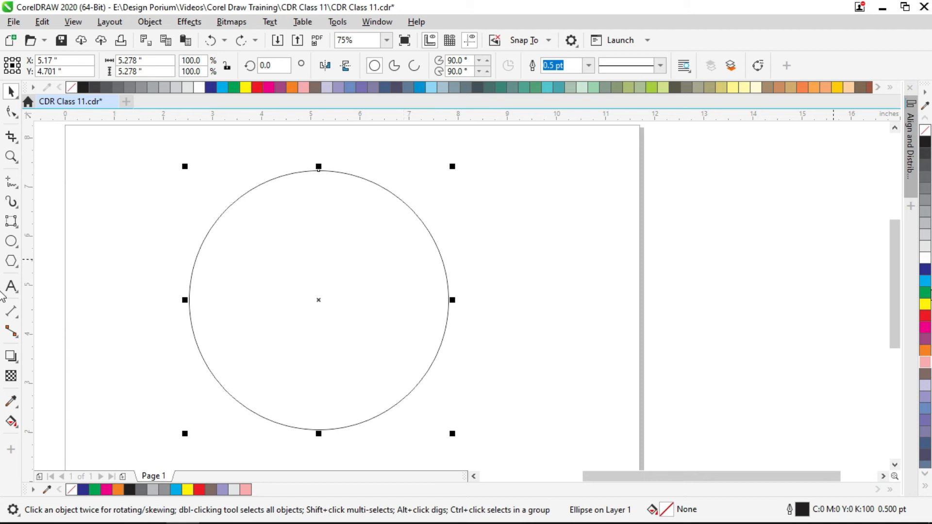
pyautogui.click(925, 316)
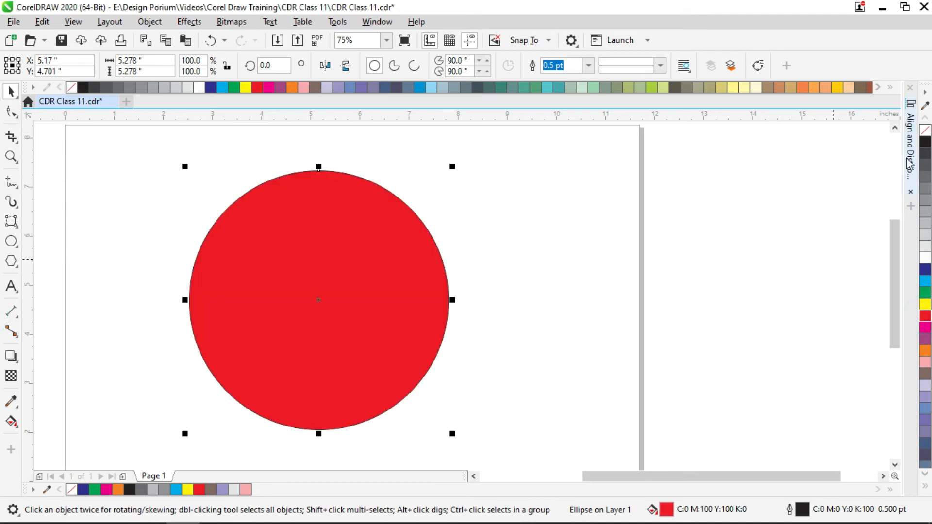
pyautogui.rightClick(926, 130)
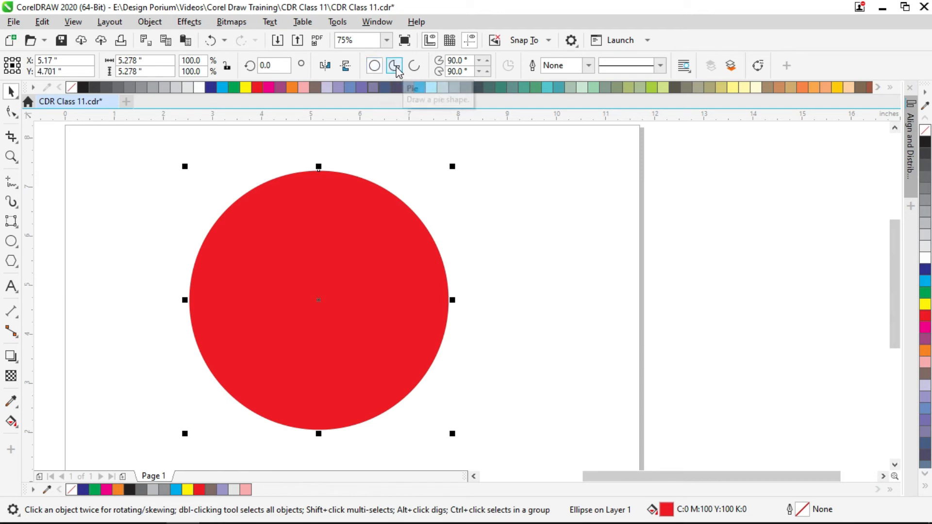
# - Turn the red circle into a pie shape and set its ending angle to 45°
pyautogui.click(395, 67)
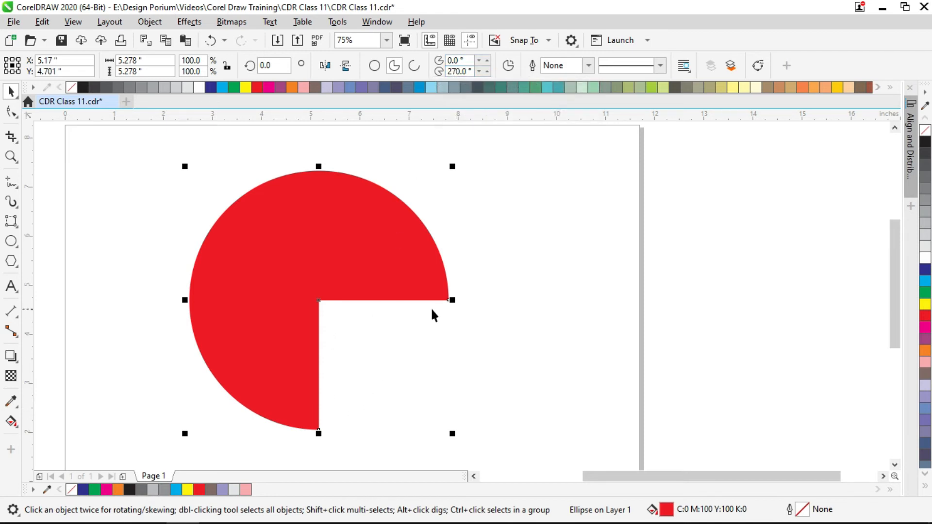
pyautogui.doubleClick(470, 72)
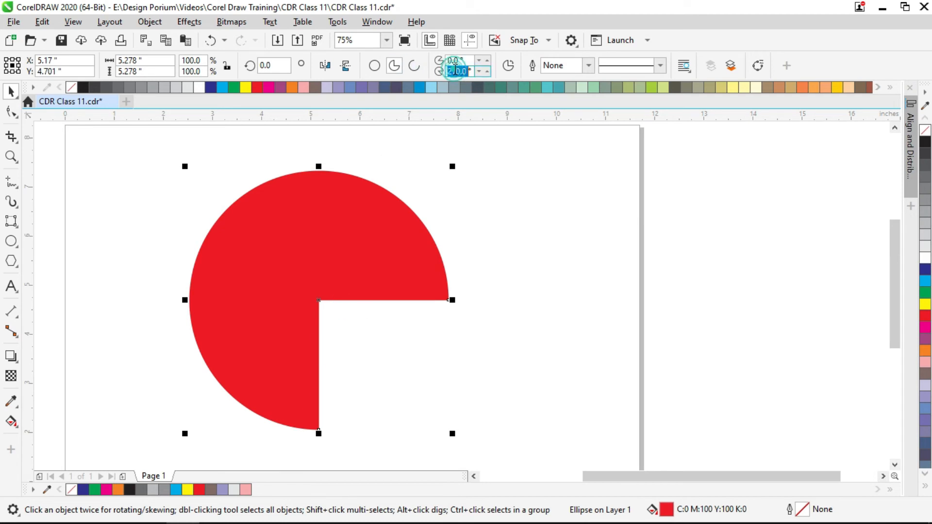
pyautogui.write('45')
pyautogui.press('Return')
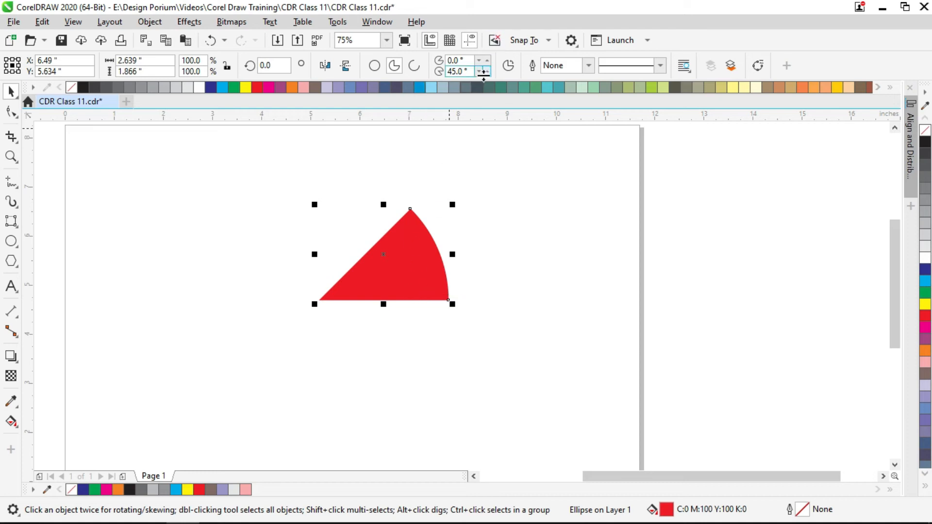
# - Set the pie's ending angle to 300° and its starting angle to 45°
pyautogui.moveTo(459, 68); pyautogui.dragTo(345, 66)
pyautogui.write('300')
pyautogui.press('Return')
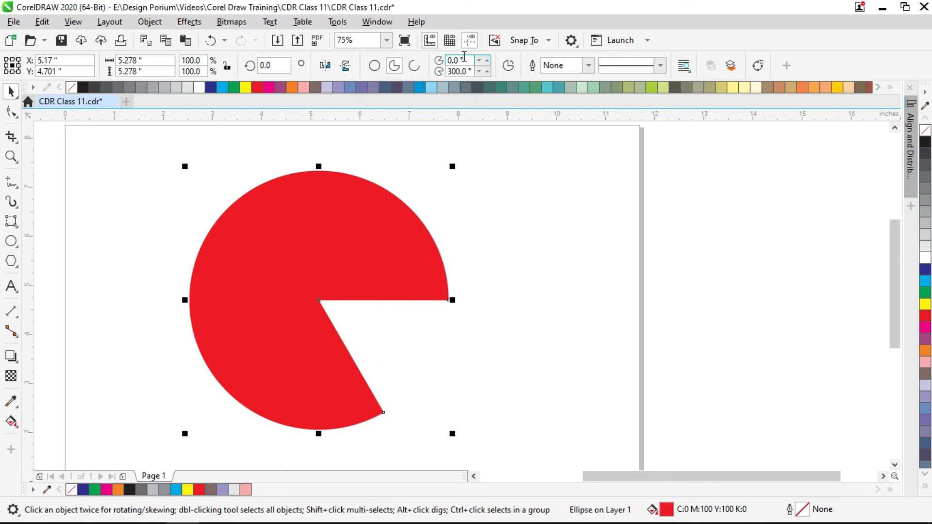
pyautogui.moveTo(466, 60); pyautogui.dragTo(342, 69)
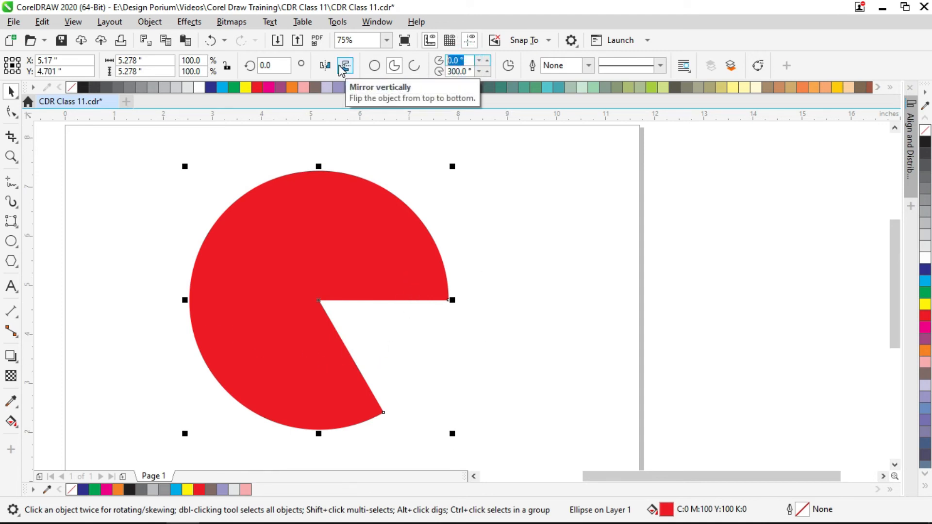
pyautogui.write('45')
pyautogui.press('Return')
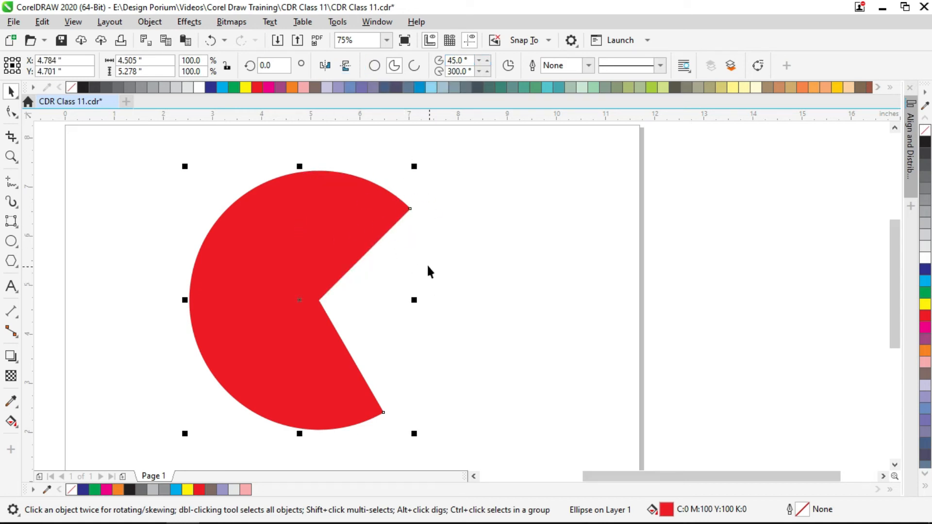
# - Reshape the pie by moving its end nodes with the Shape tool, finishing with a pie from about 50° to 341°
pyautogui.click(10, 115)
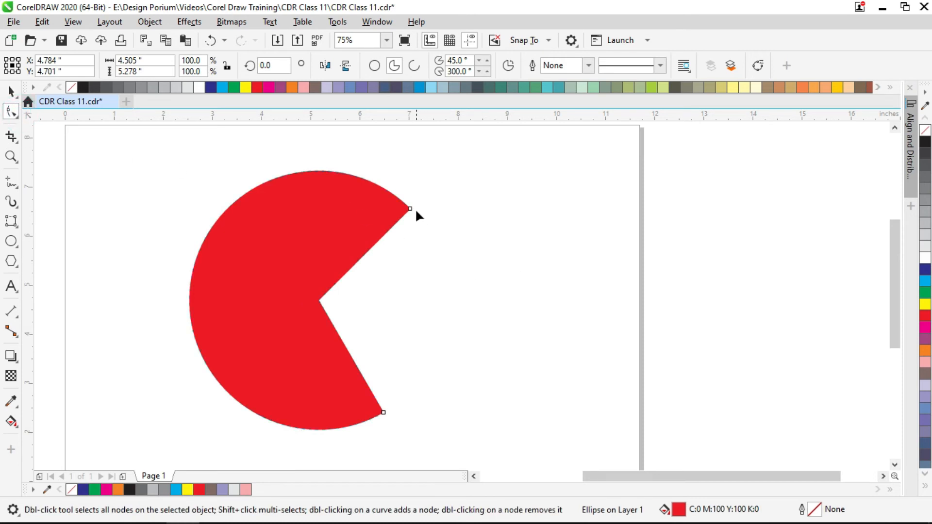
pyautogui.moveTo(411, 208); pyautogui.dragTo(455, 264)
pyautogui.moveTo(304, 178); pyautogui.dragTo(277, 326)
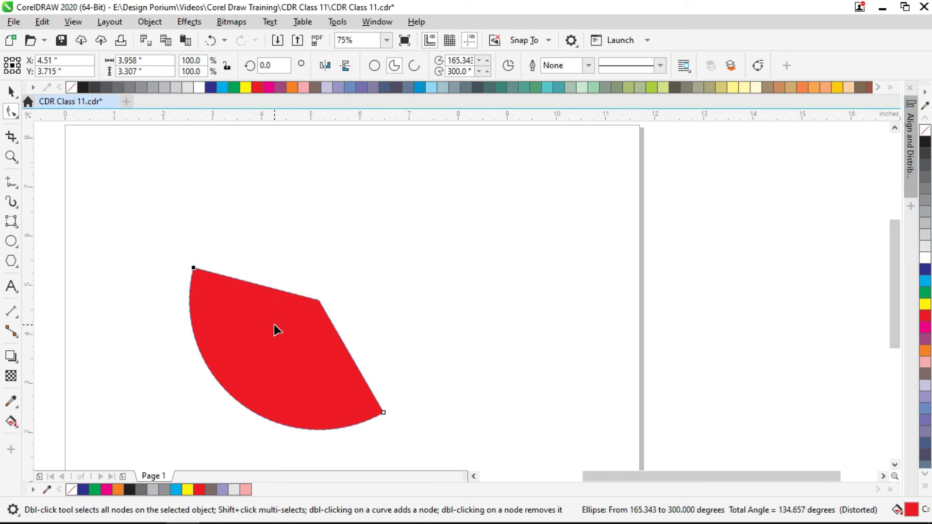
pyautogui.moveTo(385, 410); pyautogui.dragTo(282, 239)
pyautogui.moveTo(195, 269); pyautogui.dragTo(339, 382)
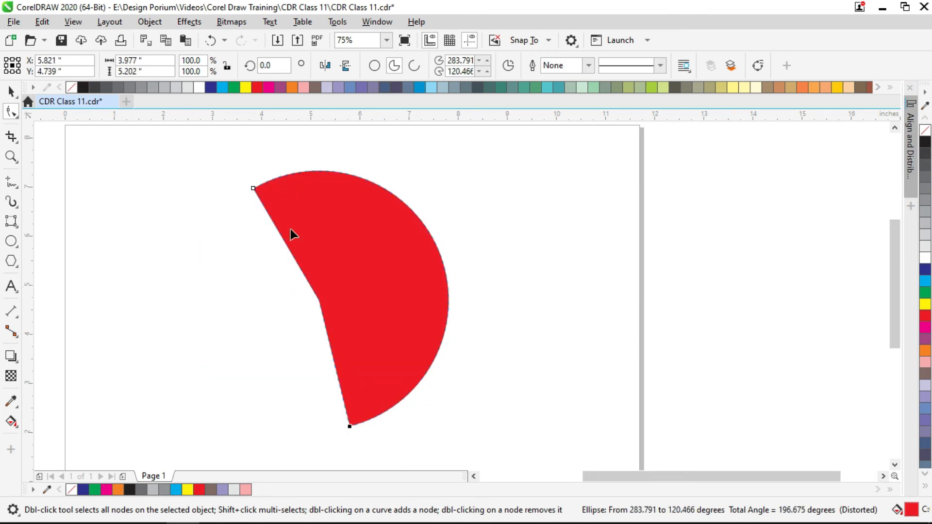
pyautogui.moveTo(252, 187); pyautogui.dragTo(429, 368)
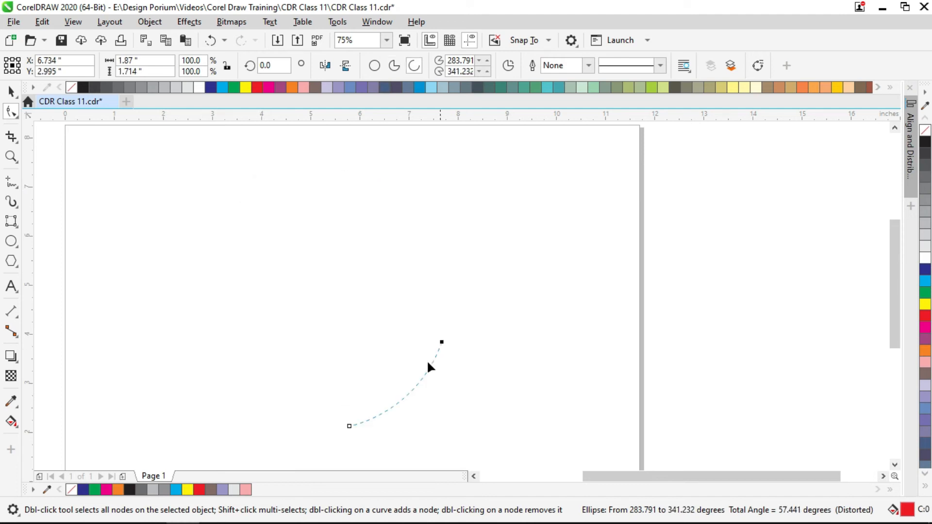
pyautogui.moveTo(288, 333); pyautogui.dragTo(413, 247)
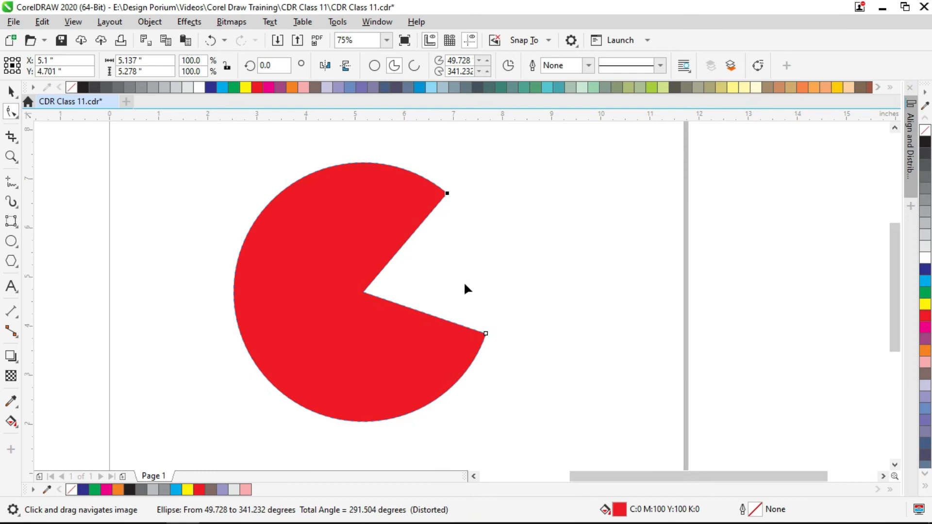
# - Move the shape's starting angle to about 181° and turn the pie into an open arc
pyautogui.moveTo(465, 288); pyautogui.dragTo(481, 309)
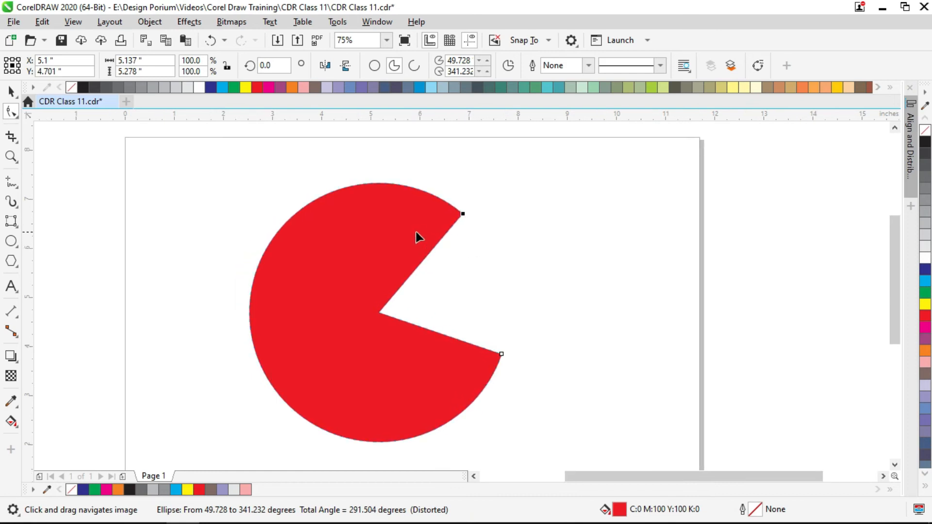
pyautogui.click(415, 68)
pyautogui.moveTo(447, 203); pyautogui.dragTo(279, 316)
pyautogui.click(415, 67)
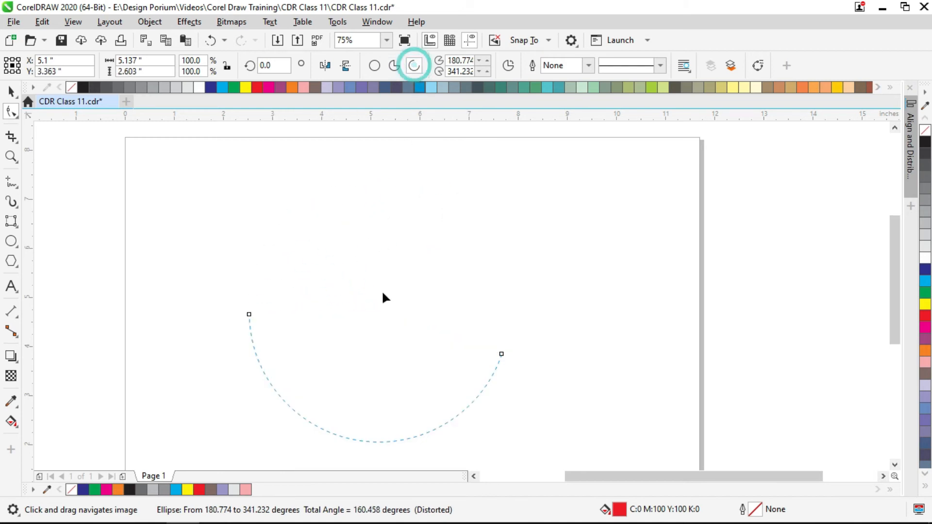
# - Give the open arc a black outline with a 4 pt width
pyautogui.rightClick(924, 145)
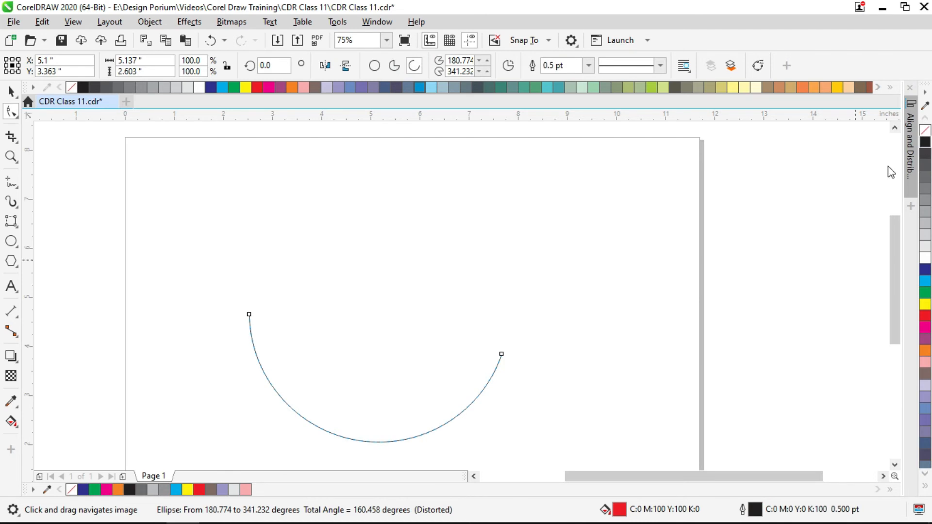
pyautogui.click(588, 66)
pyautogui.click(577, 162)
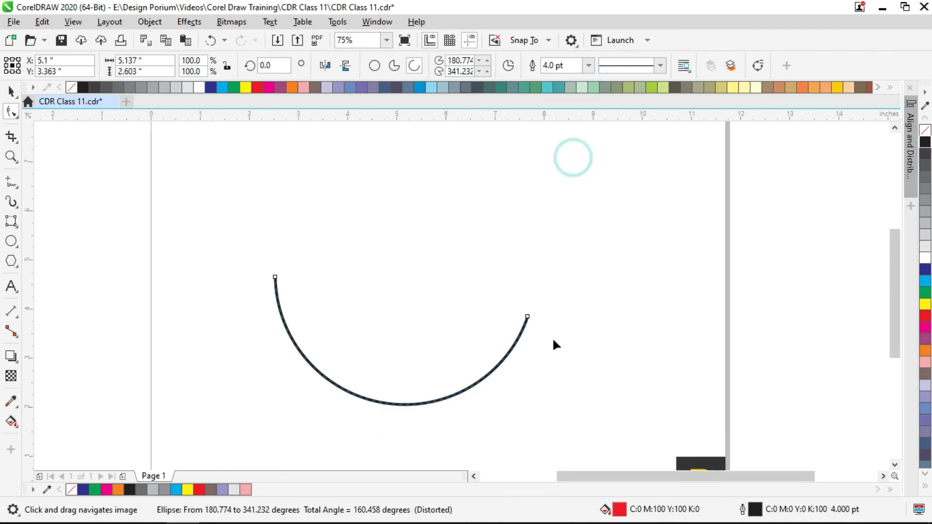
pyautogui.press('space')
pyautogui.click(576, 400)
pyautogui.moveTo(492, 364); pyautogui.dragTo(510, 377)
pyautogui.hotkey('ctrl', 'z')
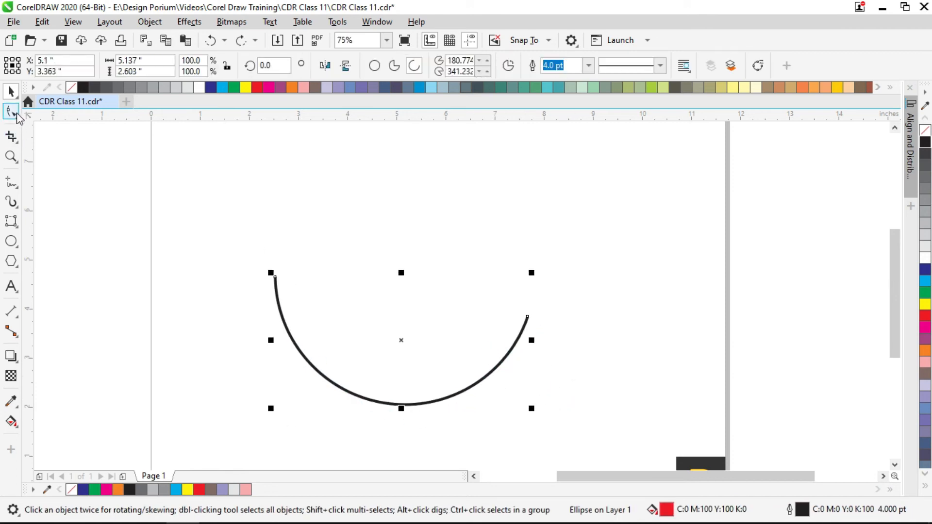
# - Turn the arc back into a full circle, try it as a pie and as an open arc, and undo both trials
pyautogui.click(374, 65)
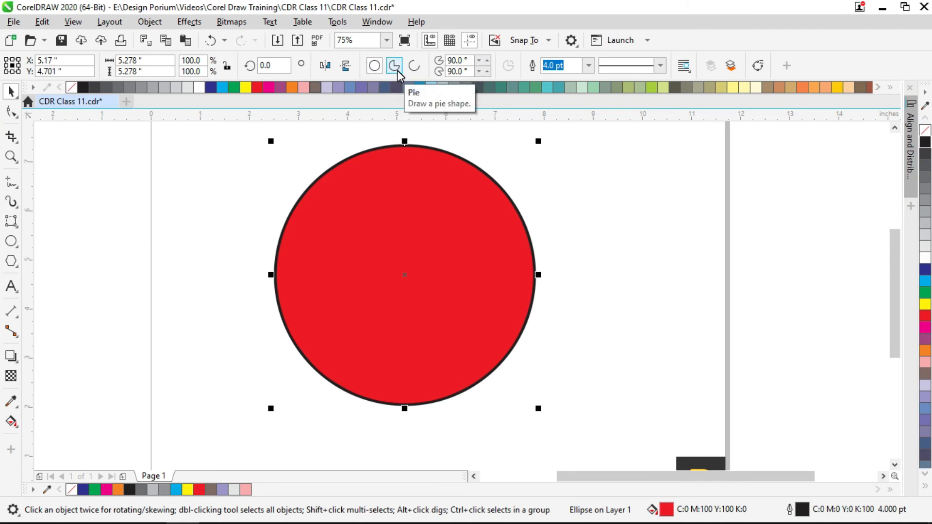
pyautogui.click(396, 69)
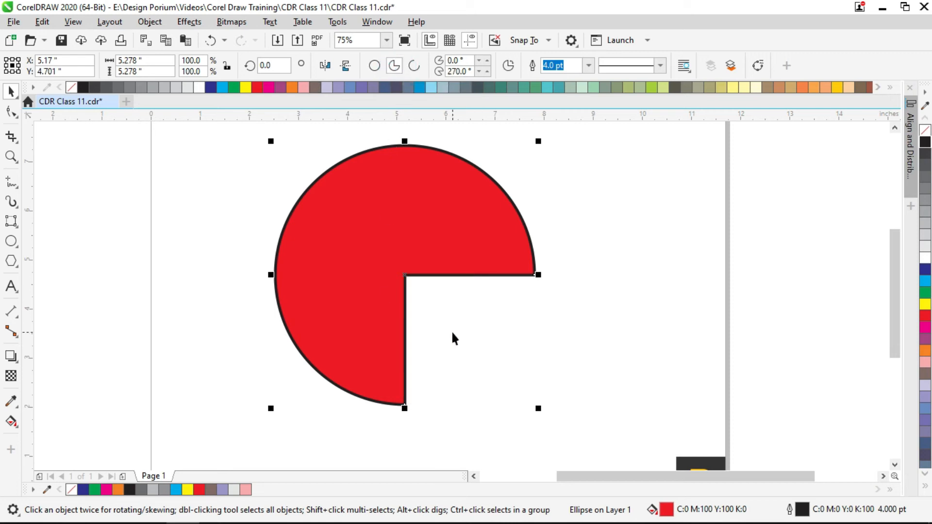
pyautogui.click(410, 68)
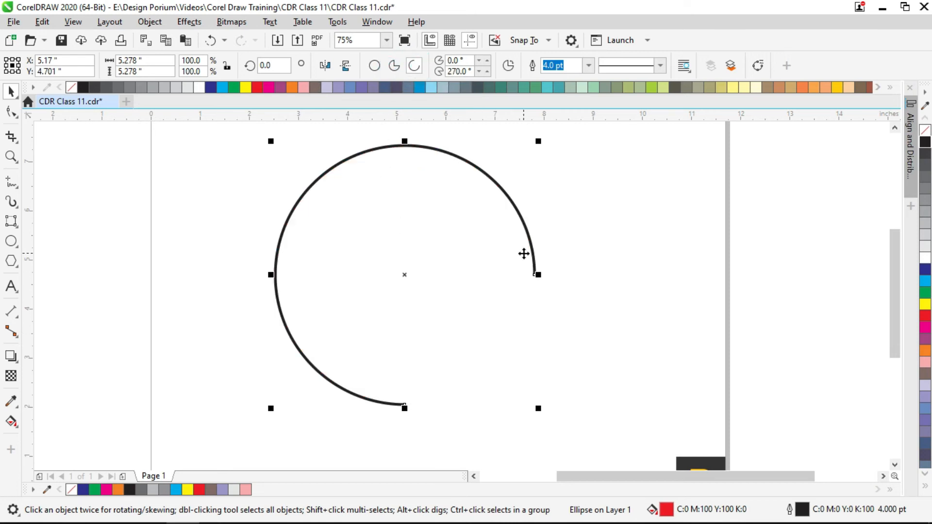
pyautogui.hotkey('ctrl', 'z')
pyautogui.hotkey('ctrl', 'z')
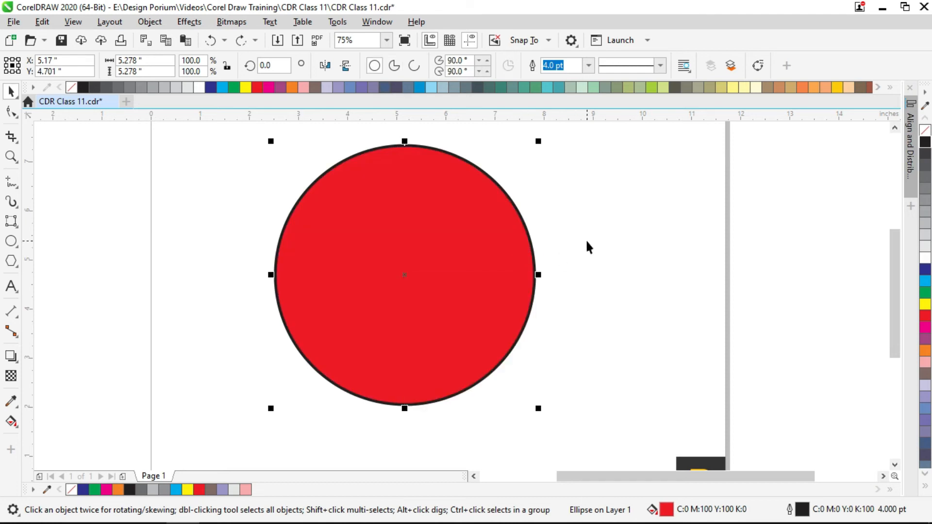
# - Delete the red circle and draw a new circle about 5 inches in diameter near the middle of the page
pyautogui.press('Delete')
pyautogui.moveTo(622, 237); pyautogui.dragTo(541, 245)
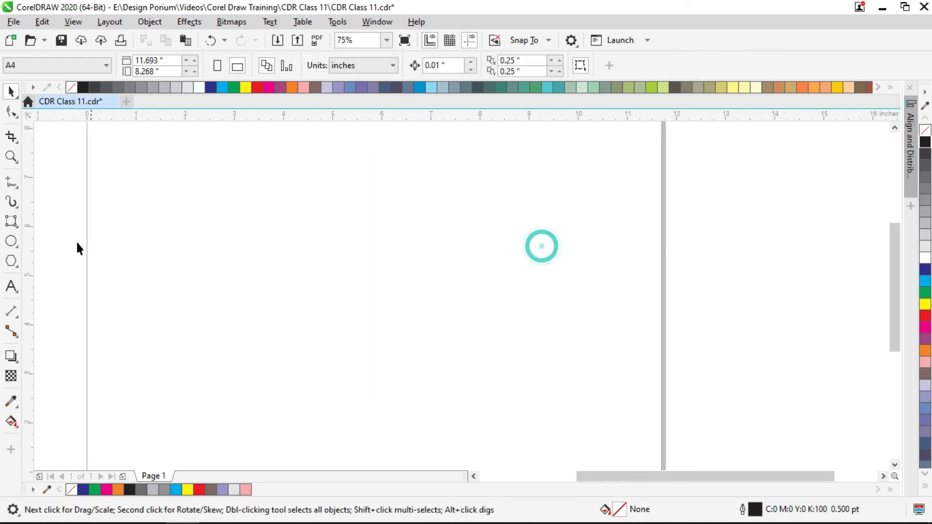
pyautogui.click(12, 240)
pyautogui.moveTo(333, 218)
pyautogui.mouseDown()
pyautogui.moveTo(437, 281)
pyautogui.moveTo(461, 300)
pyautogui.moveTo(458, 311)
pyautogui.mouseUp()
pyautogui.moveTo(395, 230); pyautogui.dragTo(412, 301)
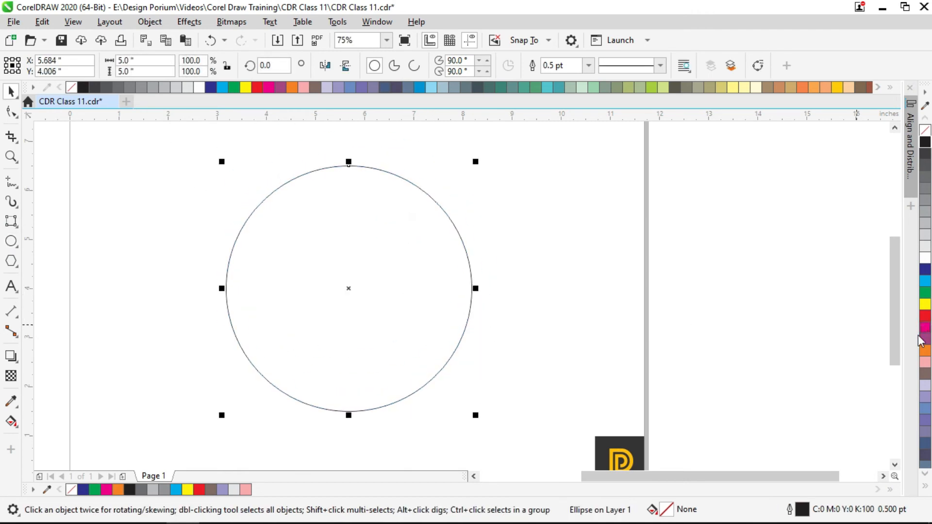
# - Fill the new circle with solid blue (C:100 M:100 Y:0 K:0) and remove its outline
pyautogui.click(925, 269)
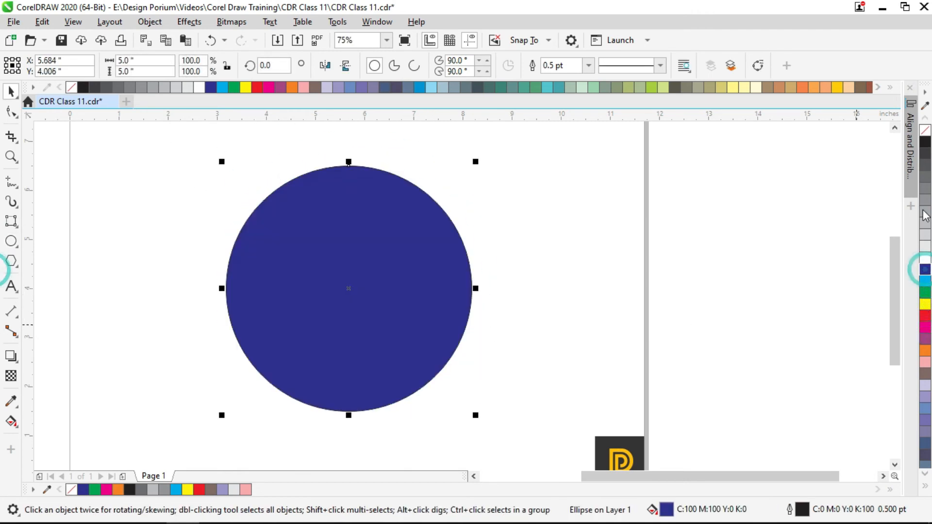
pyautogui.rightClick(924, 130)
pyautogui.click(578, 212)
pyautogui.click(345, 245)
pyautogui.moveTo(425, 230); pyautogui.dragTo(484, 243)
pyautogui.click(572, 214)
pyautogui.click(470, 222)
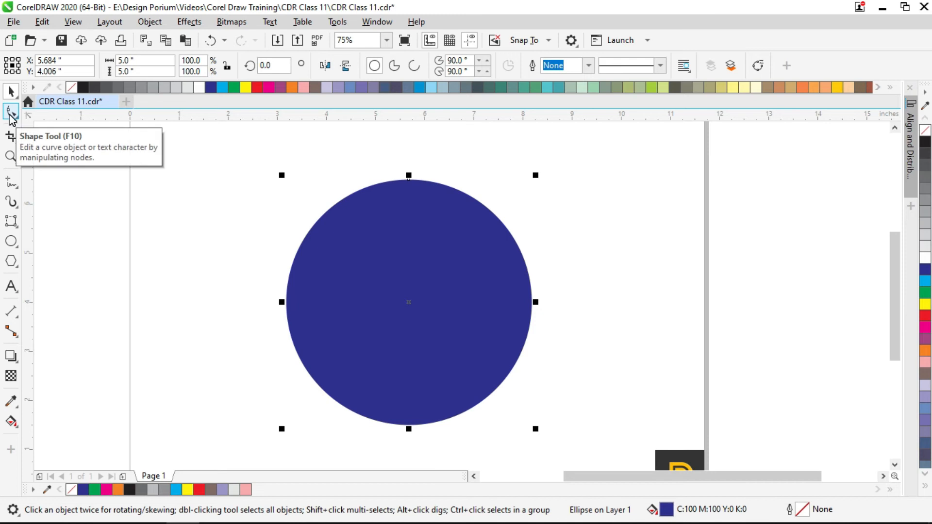
# - Turn the blue circle into a pie, try mirroring it vertically, and undo the mirroring
pyautogui.click(394, 68)
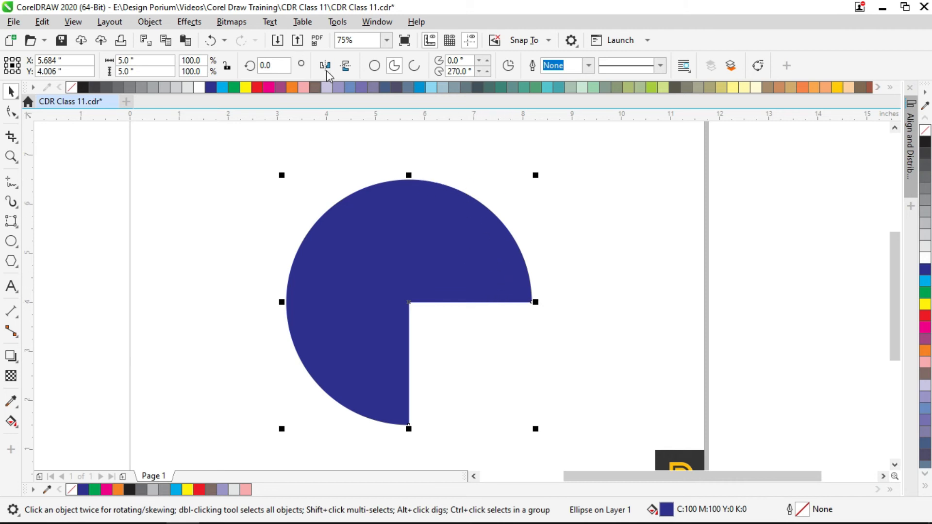
pyautogui.click(345, 66)
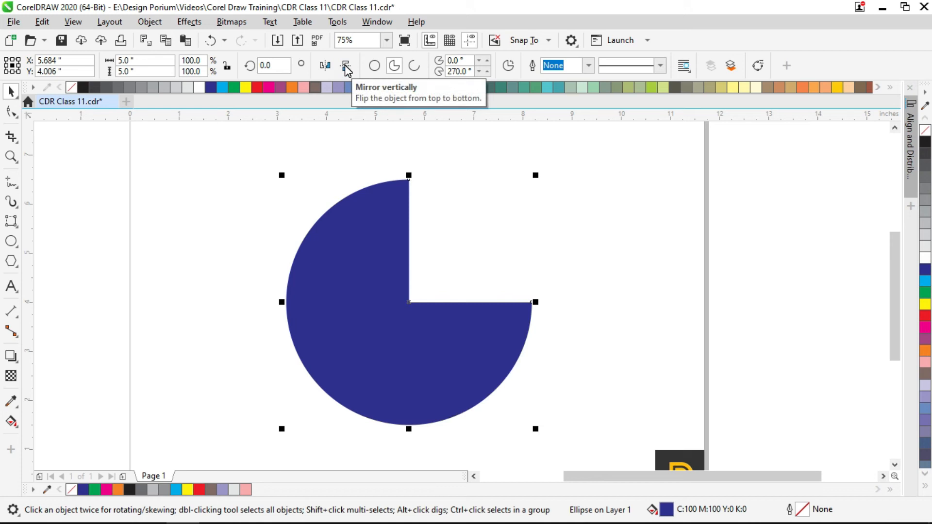
pyautogui.hotkey('ctrl', 'z')
# - Reshape the blue pie with the Shape tool so it runs from 90° to 0°, leaving the upper-right quarter open
pyautogui.click(12, 113)
pyautogui.moveTo(409, 424); pyautogui.dragTo(409, 209)
pyautogui.hotkey('ctrl', 'z')
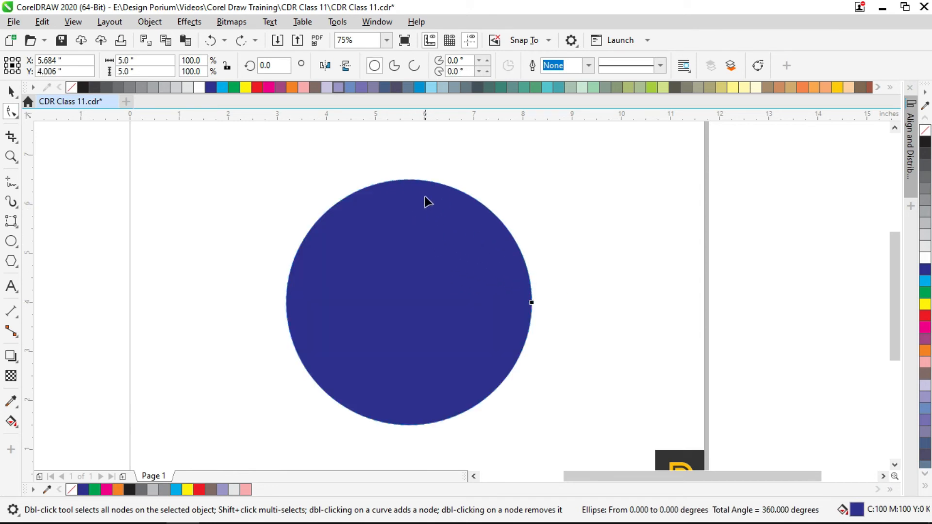
pyautogui.moveTo(531, 306); pyautogui.dragTo(409, 189)
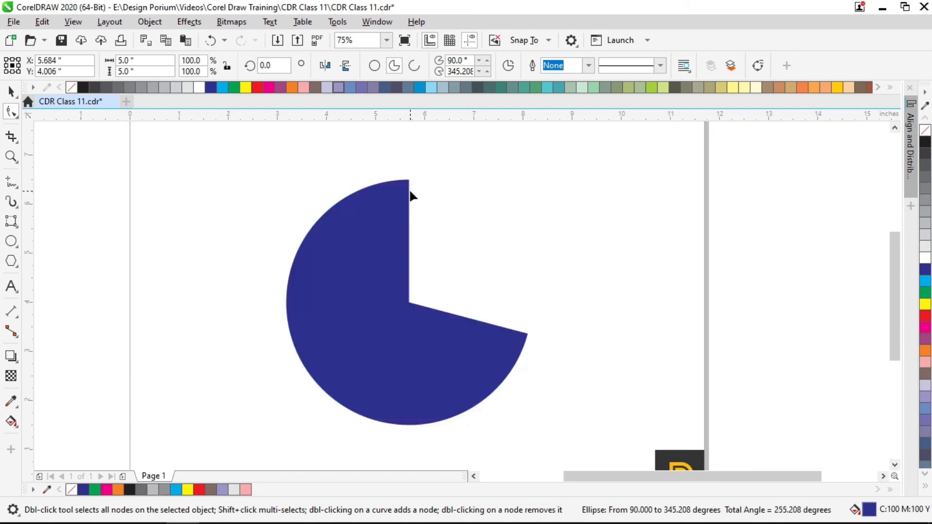
pyautogui.moveTo(528, 333); pyautogui.dragTo(531, 303)
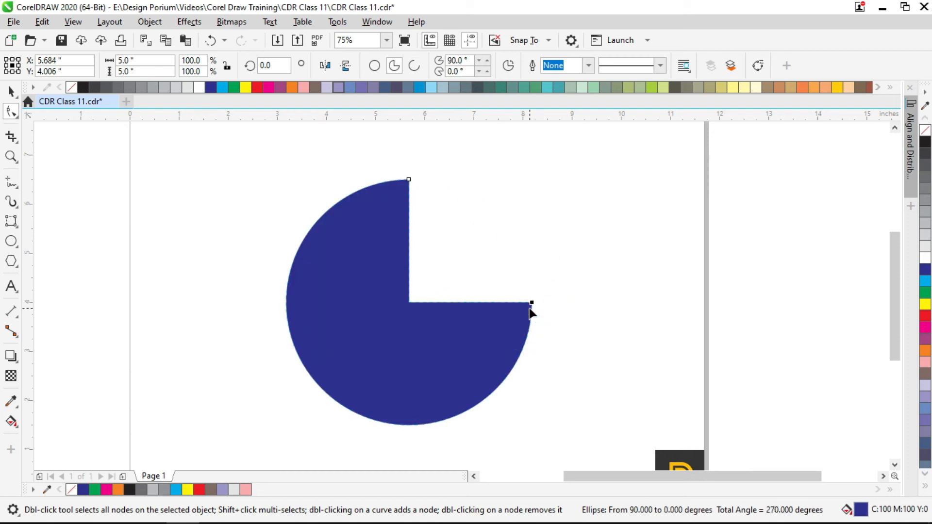
pyautogui.press('space')
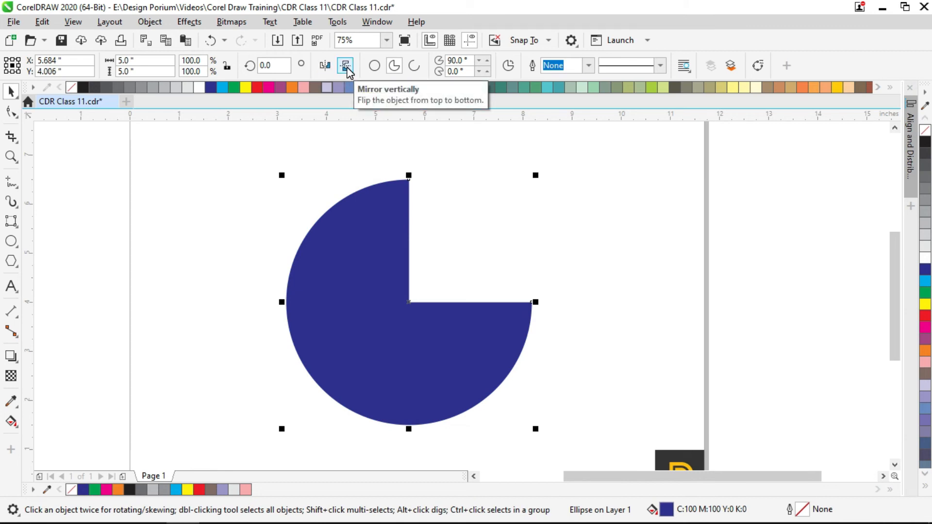
pyautogui.click(608, 223)
pyautogui.click(391, 319)
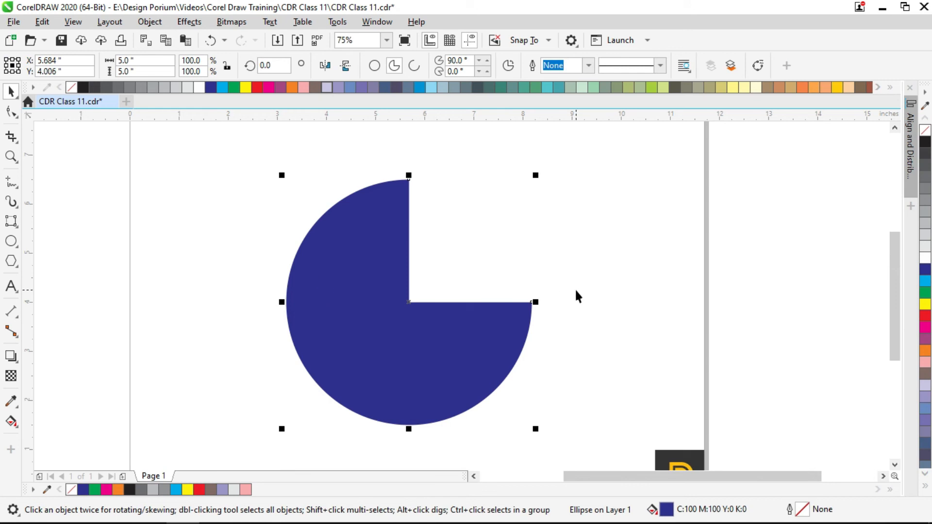
pyautogui.click(607, 276)
pyautogui.click(311, 304)
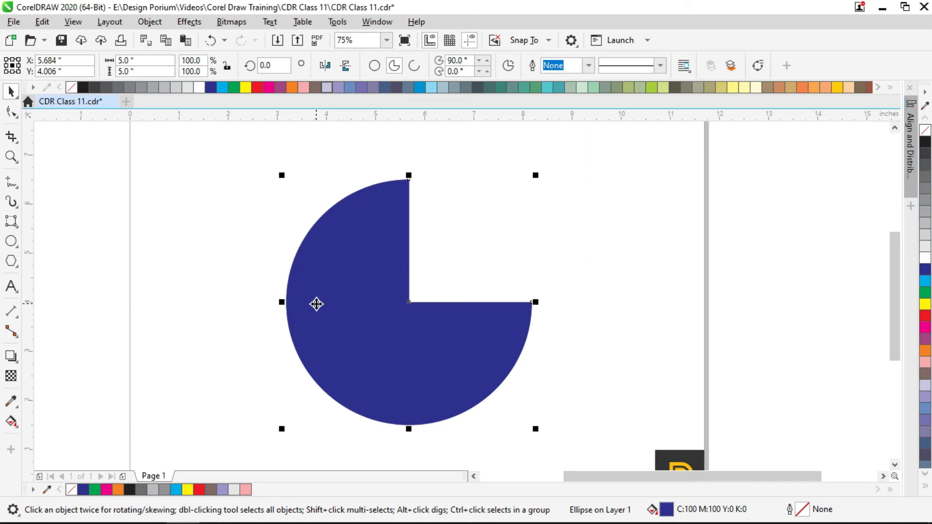
# - Draw an unfilled circle about 4.6 inches in diameter overlapping the left side of the blue pie
pyautogui.click(96, 242)
pyautogui.click(11, 240)
pyautogui.moveTo(193, 239)
pyautogui.mouseDown()
pyautogui.moveTo(274, 347)
pyautogui.moveTo(262, 352)
pyautogui.mouseUp()
pyautogui.press('space')
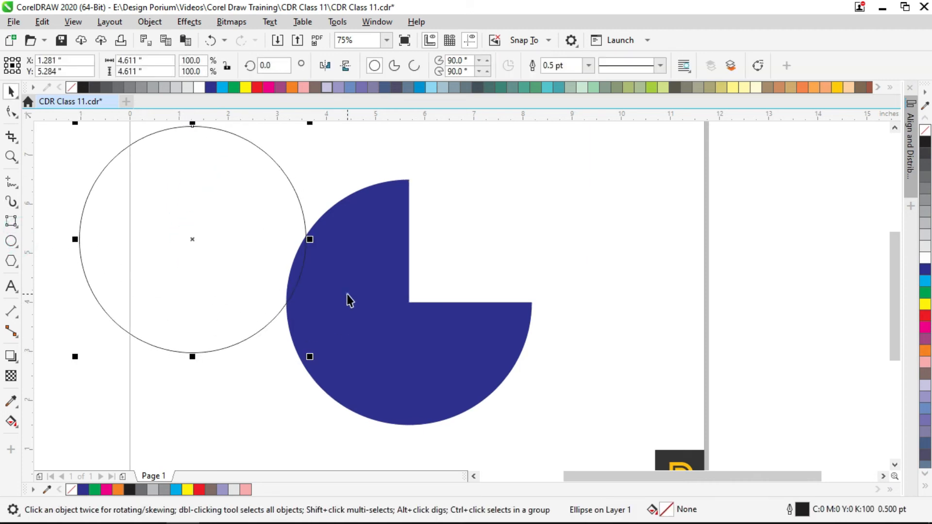
# - Center the unfilled circle on the blue pie horizontally and vertically and send it to the back
pyautogui.keyDown('shift'); pyautogui.click(347, 294); pyautogui.keyUp('shift')
pyautogui.press('c')
pyautogui.press('e')
pyautogui.click(538, 278)
pyautogui.click(511, 254)
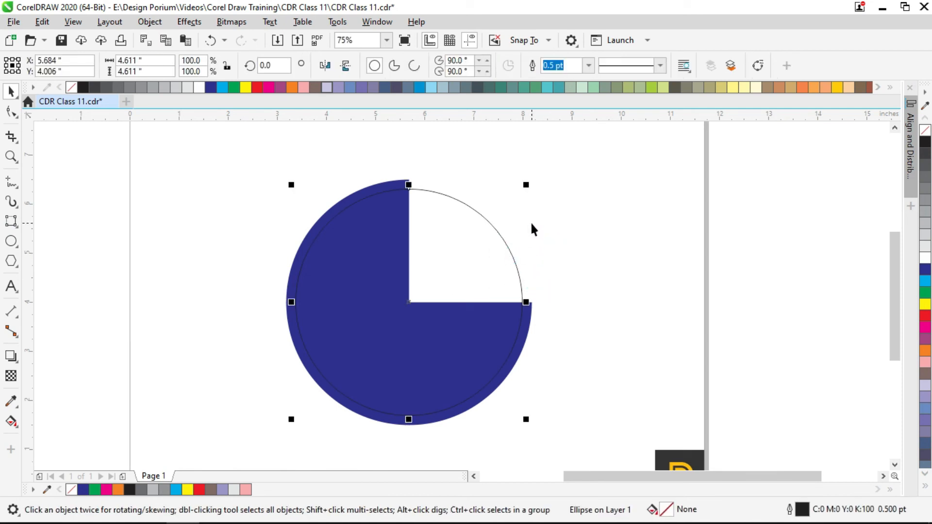
pyautogui.hotkey('shift', 'pagedown')
pyautogui.click(540, 231)
pyautogui.scroll(2, 469, 259)
pyautogui.click(484, 250)
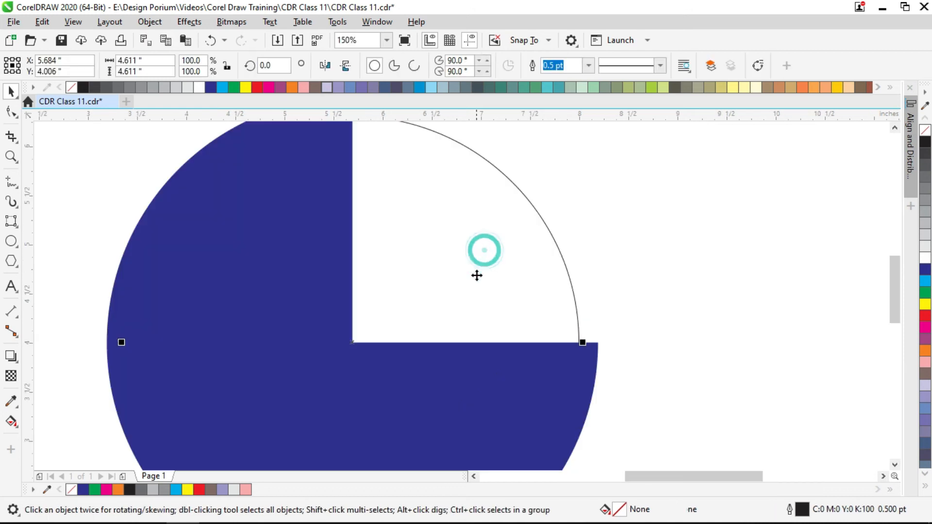
# - Fill the circle behind the pie with cyan (C:100 M:0 Y:0 K:0) and remove its outline
pyautogui.click(926, 284)
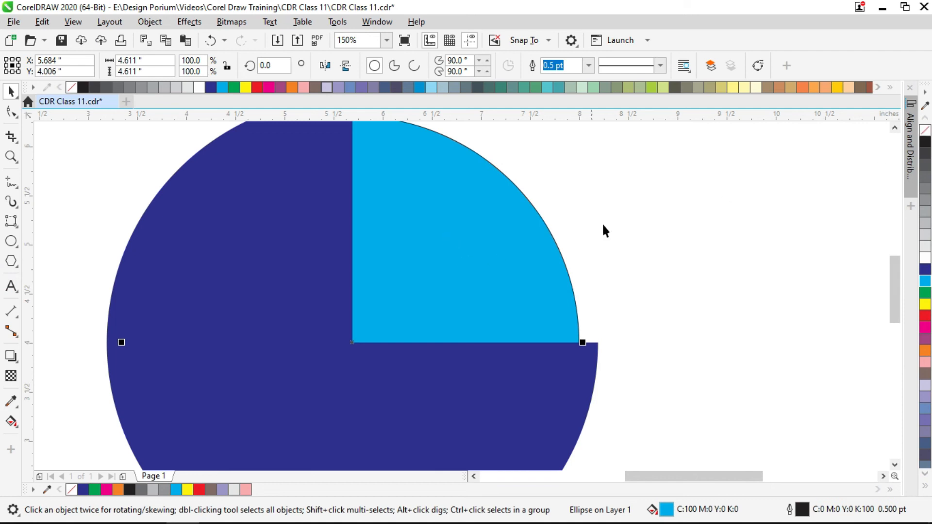
pyautogui.rightClick(924, 130)
pyautogui.scroll(-2, 637, 260)
pyautogui.click(668, 263)
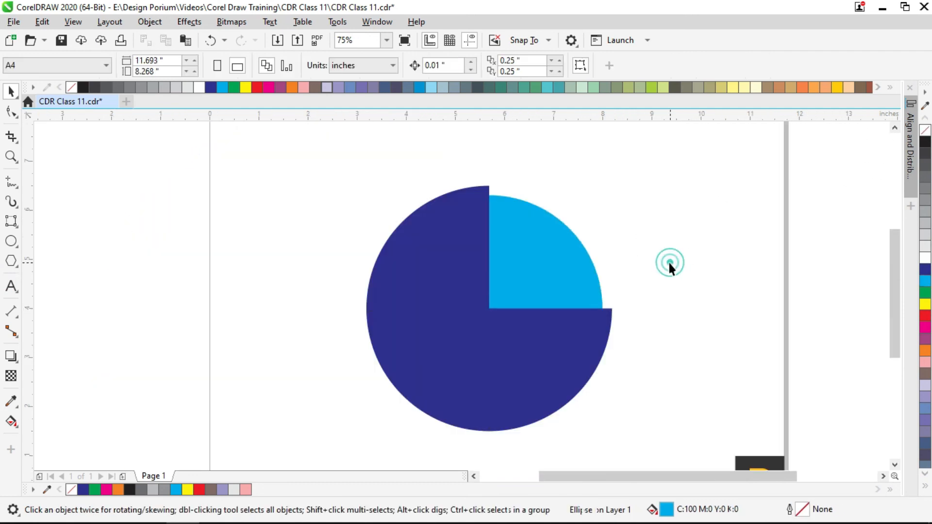
# - Check the blue pie's size and set the cyan circle to 5 inches wide and high with the ratio locked
pyautogui.click(559, 257)
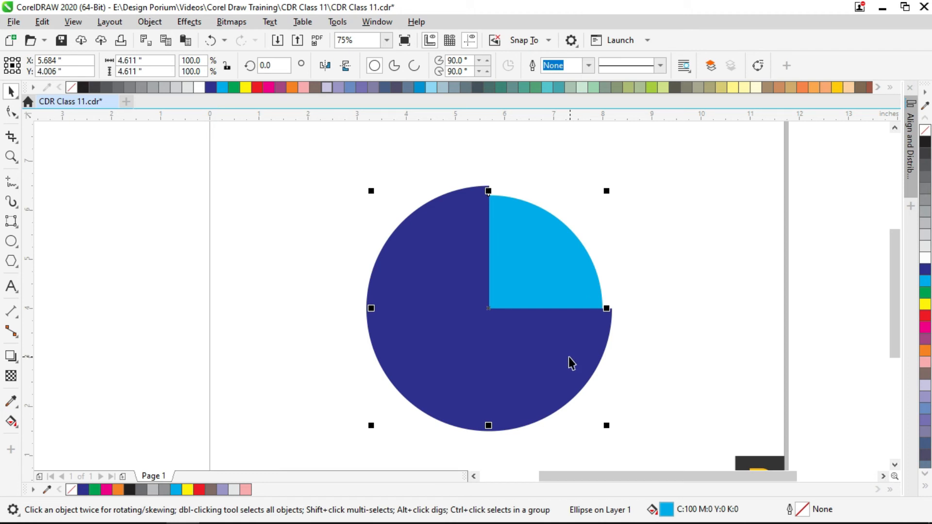
pyautogui.click(616, 295)
pyautogui.click(469, 204)
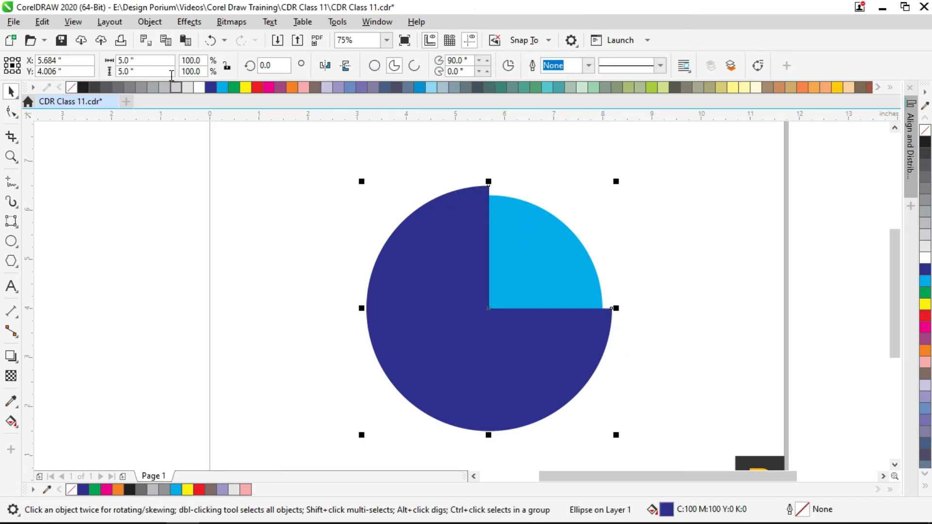
pyautogui.click(146, 71)
pyautogui.doubleClick(152, 70)
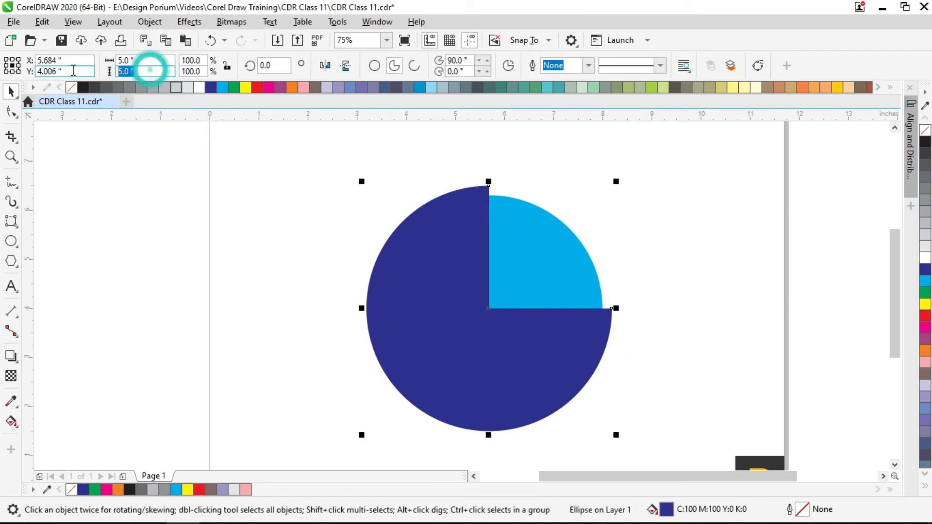
pyautogui.click(558, 252)
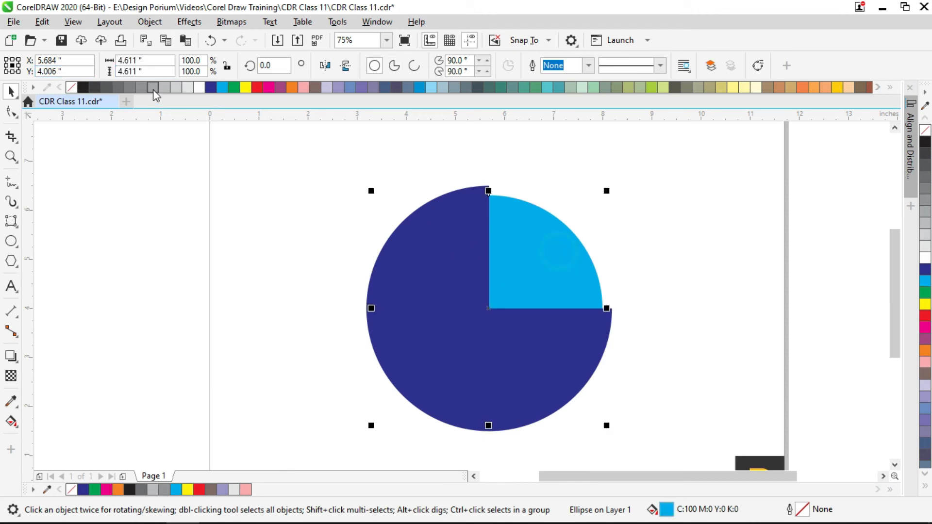
pyautogui.write('5')
pyautogui.press('Return')
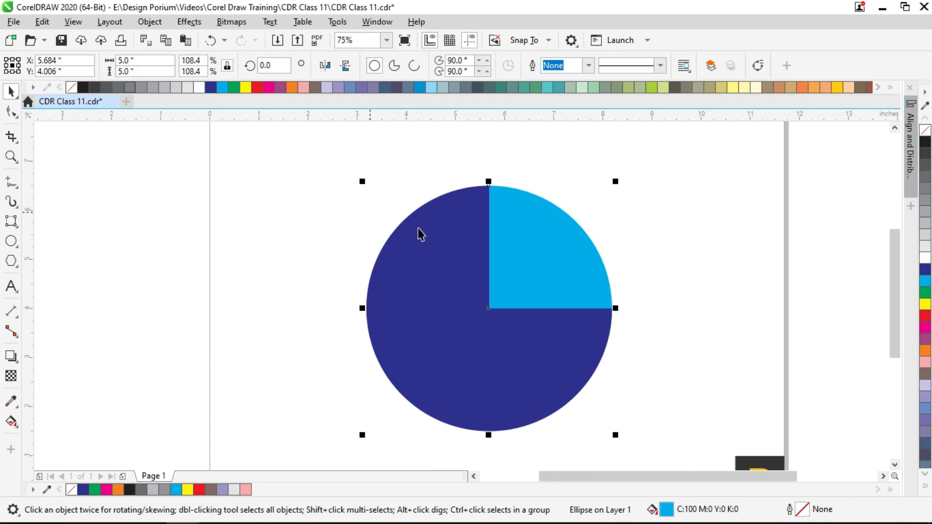
# - Move the blue pie's end node with the Shape tool to an ending angle of 330°
pyautogui.click(601, 233)
pyautogui.click(732, 251)
pyautogui.click(542, 308)
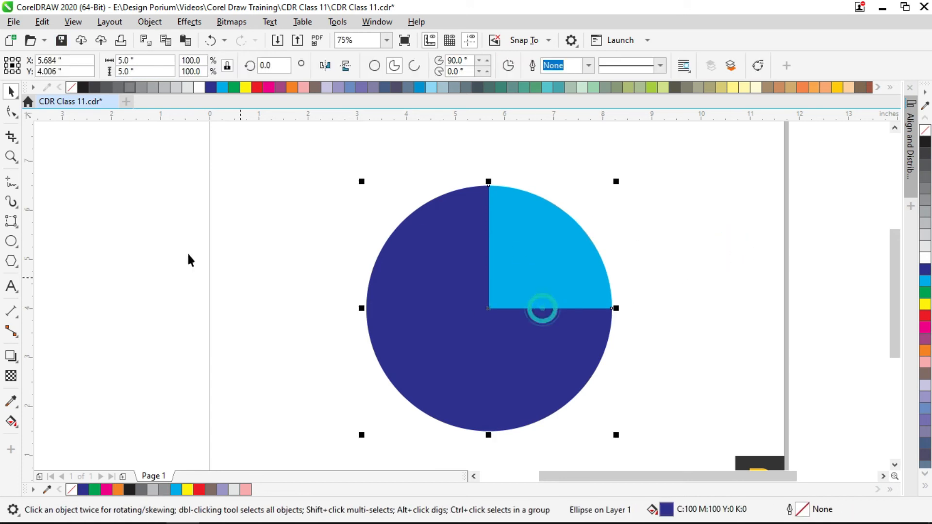
pyautogui.click(11, 112)
pyautogui.moveTo(611, 309); pyautogui.dragTo(596, 379)
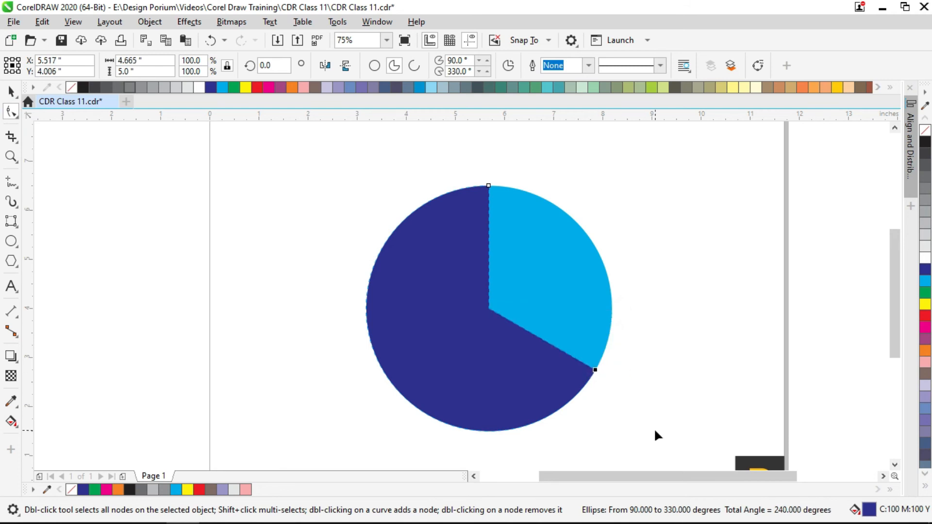
pyautogui.press('space')
pyautogui.moveTo(694, 364); pyautogui.dragTo(680, 313)
pyautogui.click(679, 313)
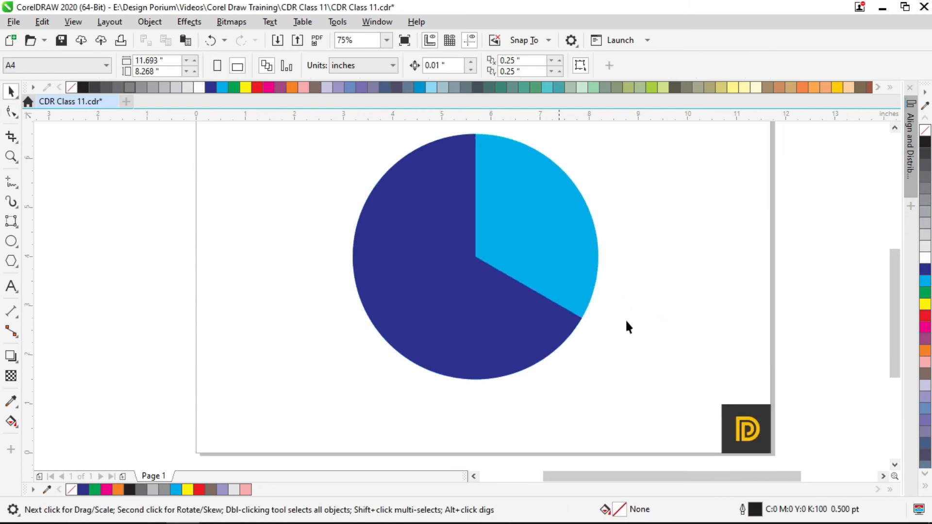
# - Move the blue pie's start node with the Shape tool to a starting angle of 210°
pyautogui.click(553, 324)
pyautogui.scroll(1, 538, 275)
pyautogui.scroll(-1, 538, 269)
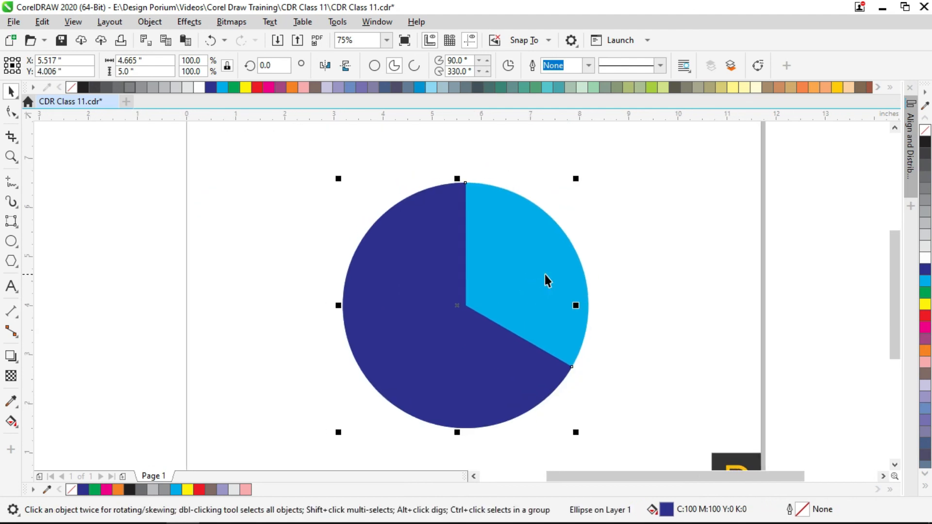
pyautogui.click(11, 111)
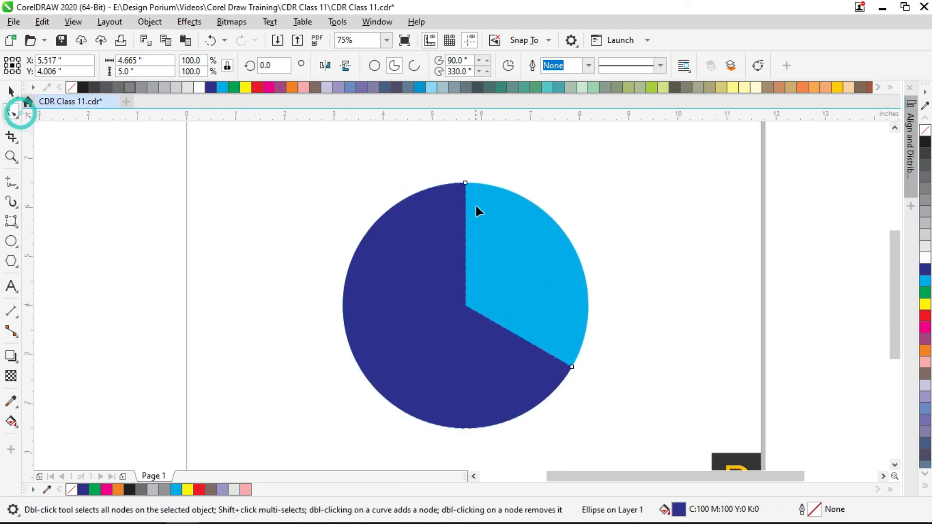
pyautogui.moveTo(467, 183); pyautogui.dragTo(360, 363)
pyautogui.press('space')
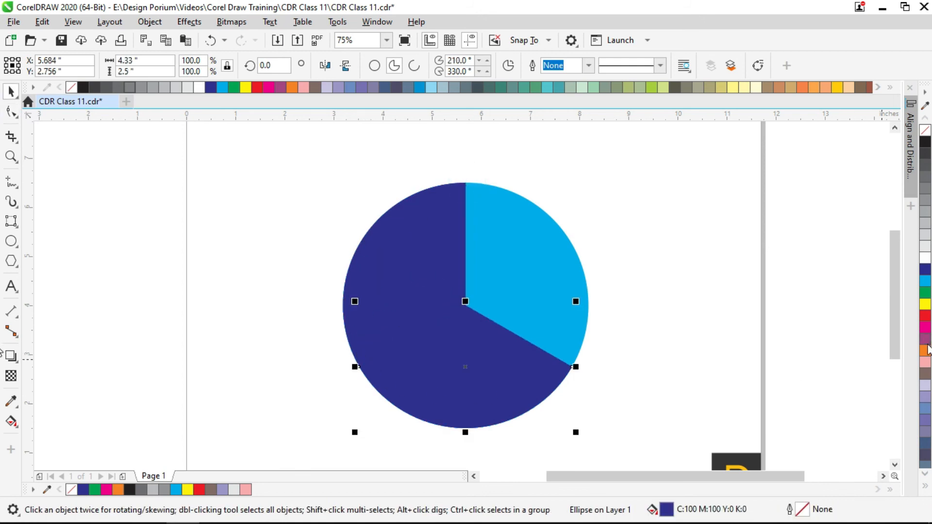
# - Fill the lower pie slice, spanning 210° to 330°, with red
pyautogui.click(925, 316)
pyautogui.click(678, 375)
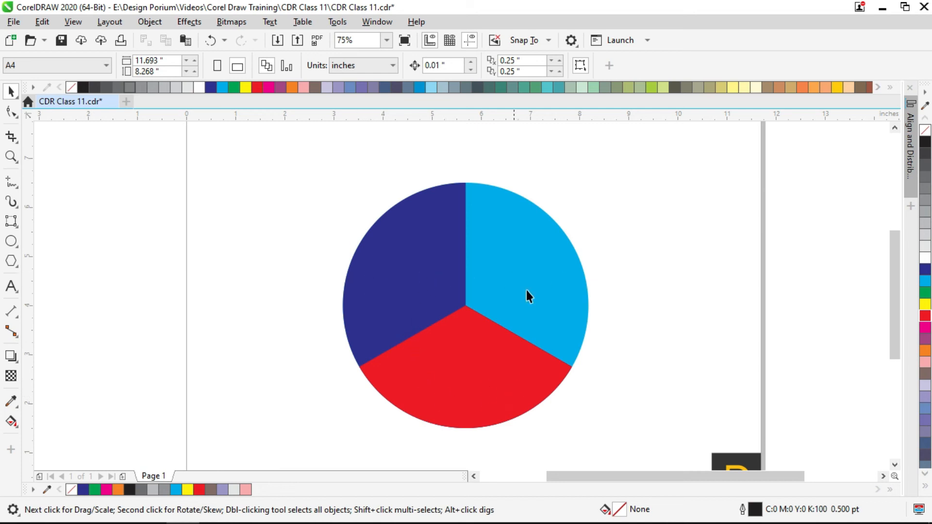
pyautogui.click(558, 268)
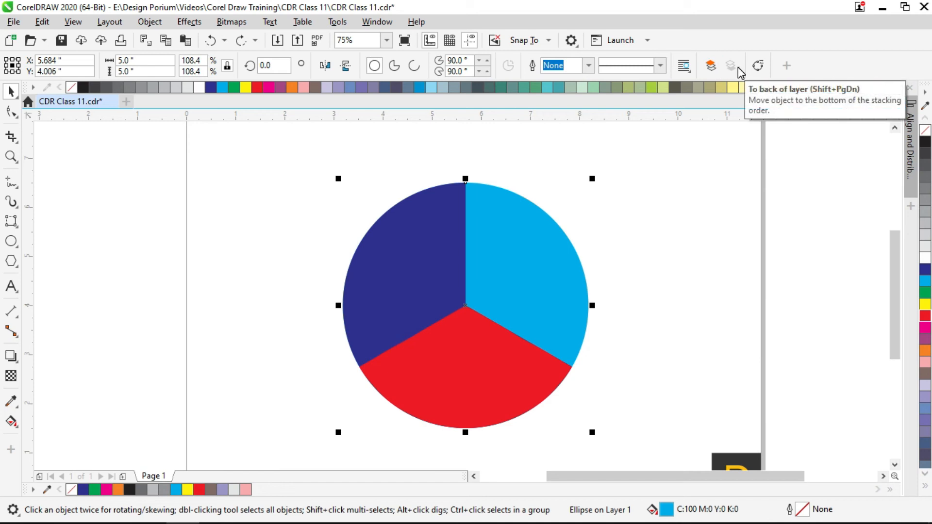
# - Delete the whole three-colored pie chart from the page
pyautogui.moveTo(664, 174); pyautogui.dragTo(298, 416)
pyautogui.press('Delete')
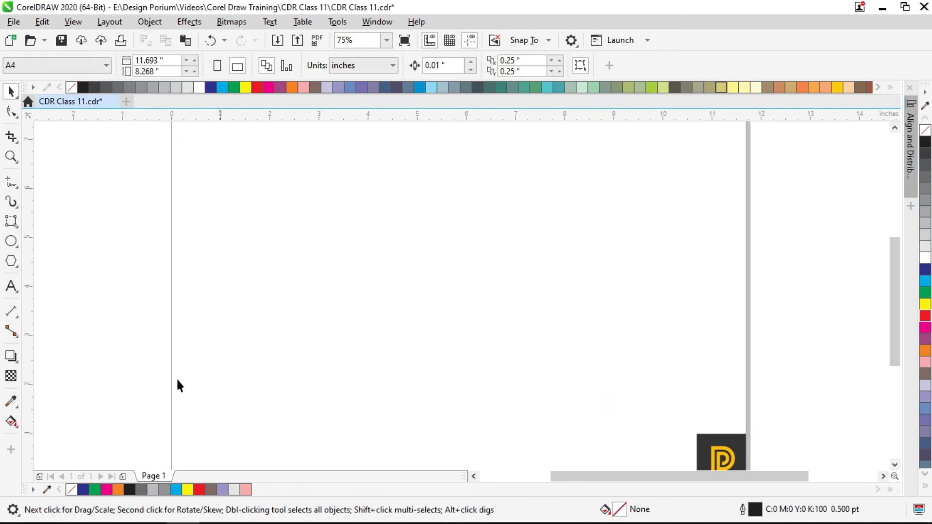
# - Draw a tilted ellipse about 8.18 by 7.33 inches with the 3-Point Ellipse tool, rotated about 12°
pyautogui.click(18, 247)
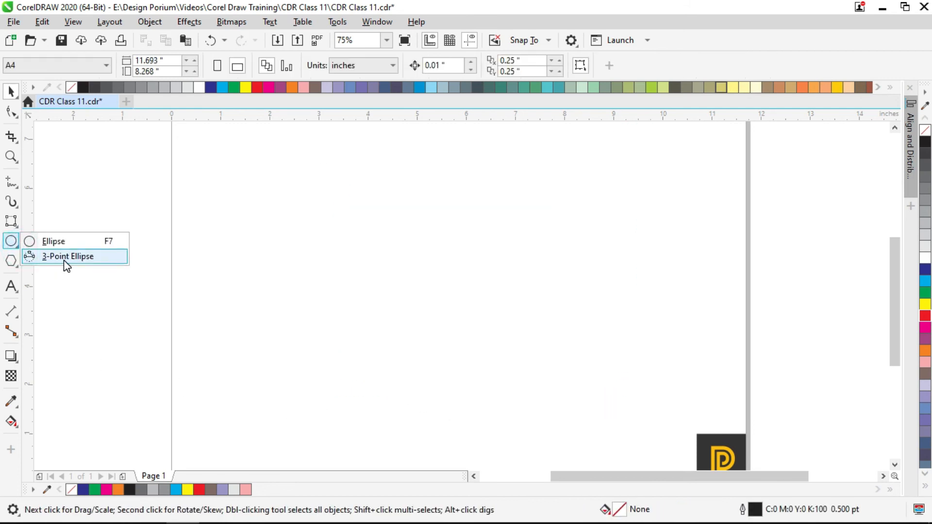
pyautogui.click(66, 257)
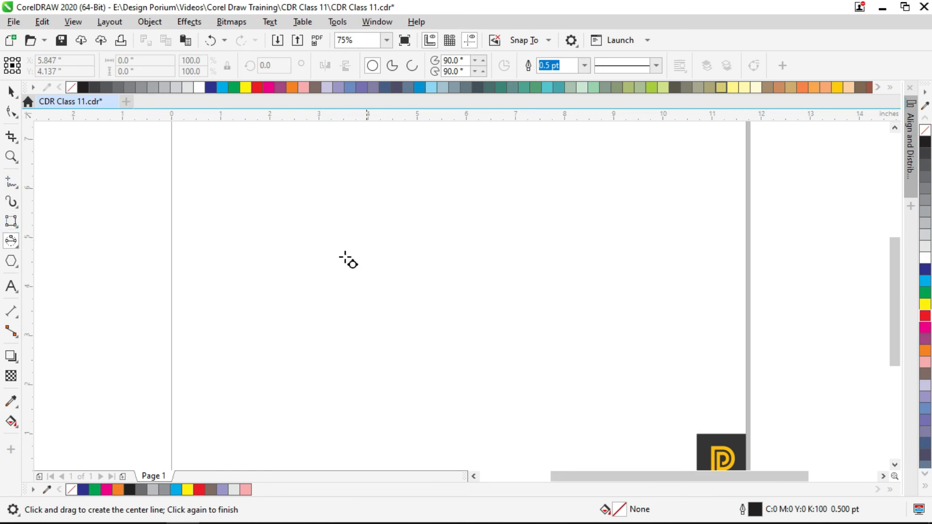
pyautogui.moveTo(285, 263); pyautogui.dragTo(680, 180)
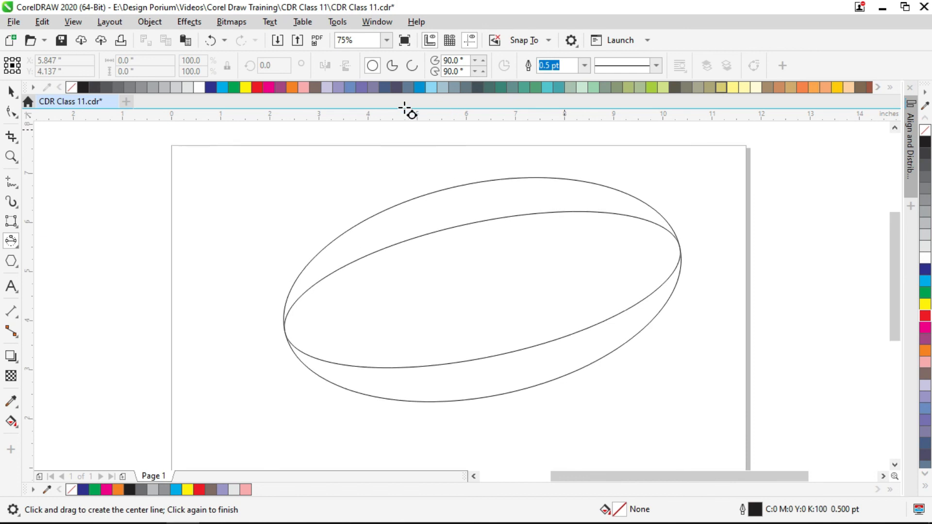
pyautogui.click(491, 142)
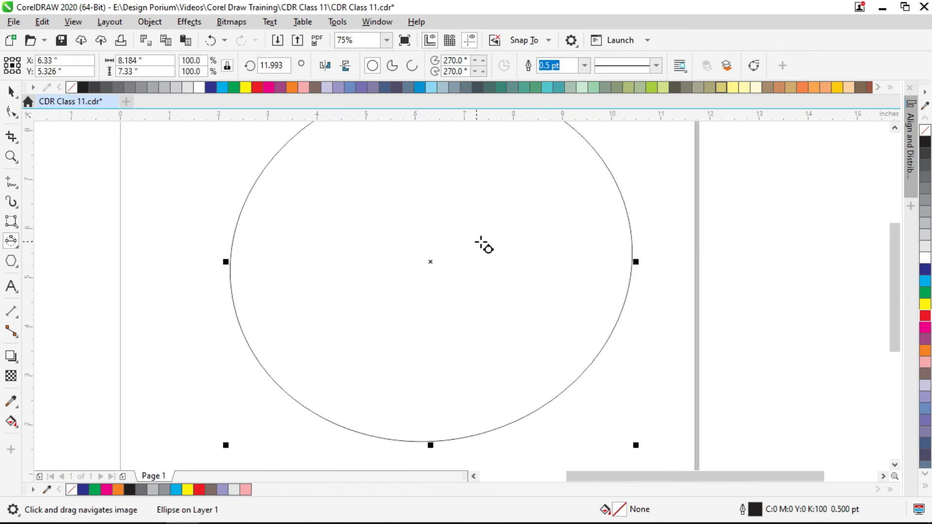
# - Delete the large tilted ellipse from the page
pyautogui.moveTo(481, 242); pyautogui.dragTo(427, 274)
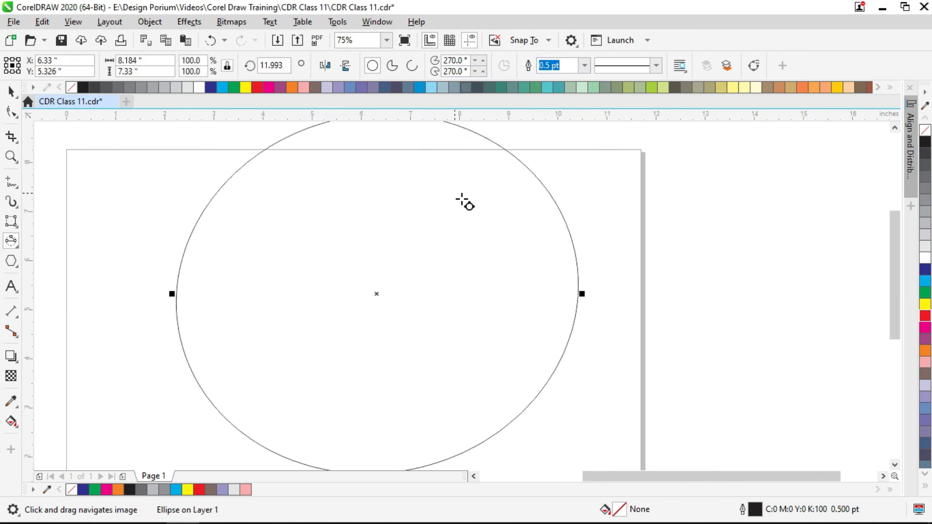
pyautogui.scroll(-2, 472, 205)
pyautogui.moveTo(474, 208); pyautogui.dragTo(489, 216)
pyautogui.press('Delete')
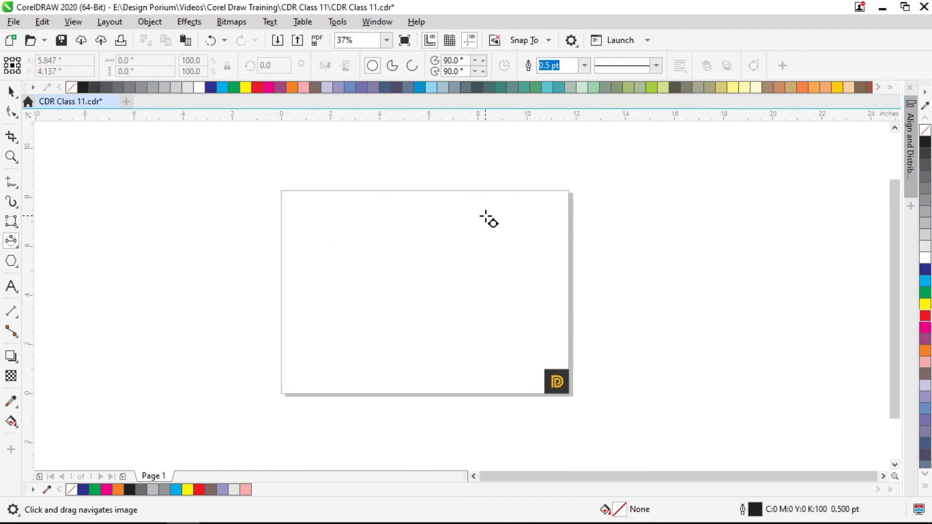
pyautogui.scroll(1, 33, 253)
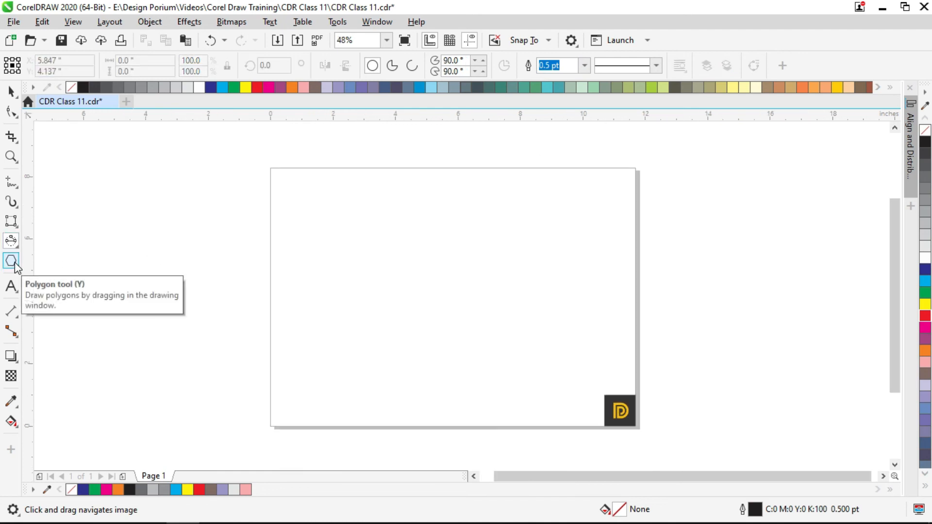
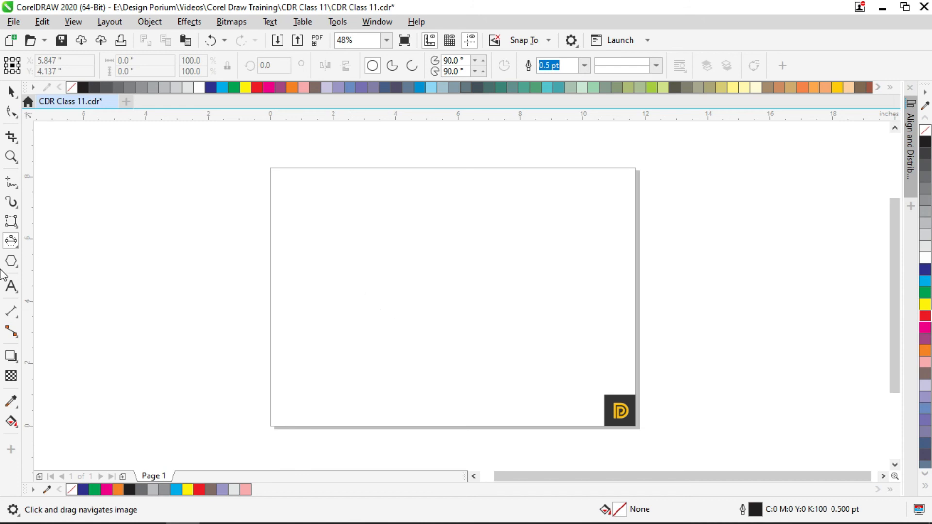
# - Draw a square about 2.73 inches wide left of the page centre and fill it with red
pyautogui.moveTo(337, 283); pyautogui.dragTo(308, 257)
pyautogui.click(15, 97)
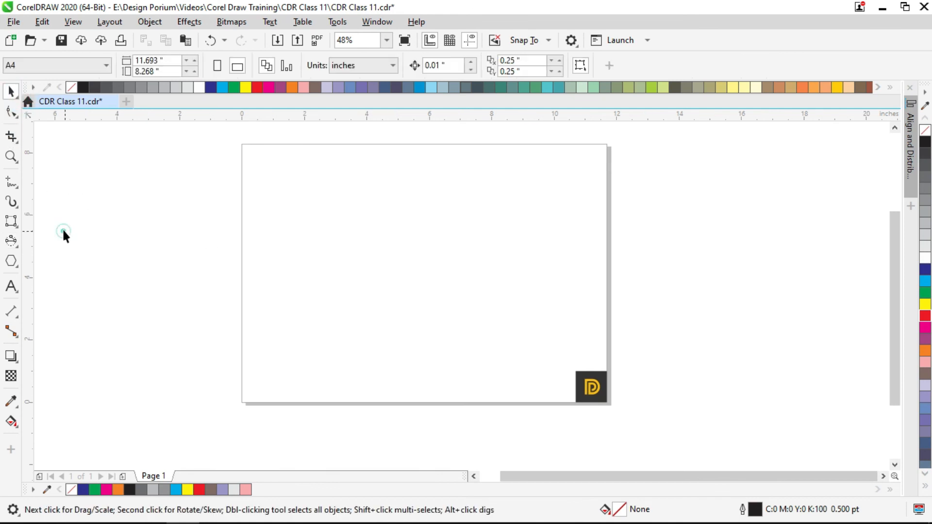
pyautogui.click(11, 221)
pyautogui.click(48, 223)
pyautogui.moveTo(350, 215)
pyautogui.mouseDown()
pyautogui.moveTo(410, 260)
pyautogui.moveTo(395, 260)
pyautogui.mouseUp()
pyautogui.press('space')
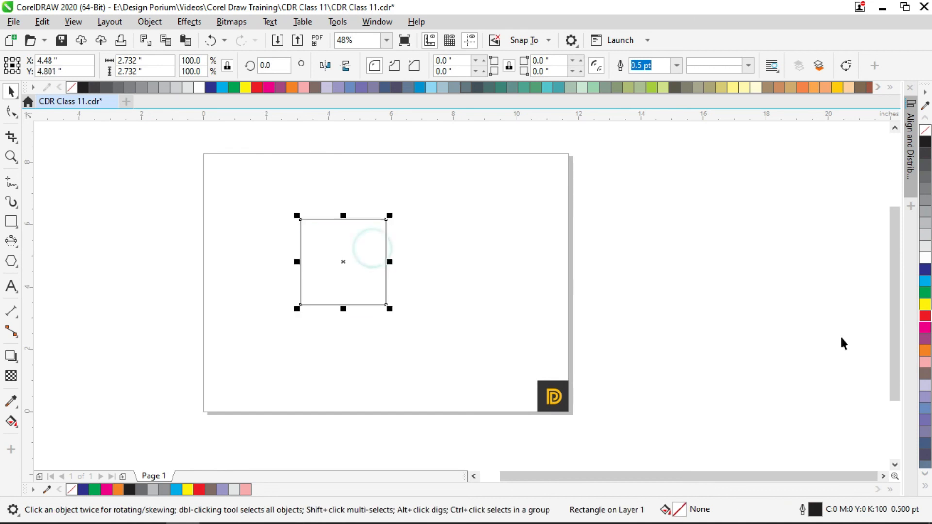
pyautogui.click(924, 315)
pyautogui.click(598, 307)
# - Duplicate the red square horizontally to its right and fill the copy with orange (C:0 M:60 Y:100 K:0)
pyautogui.scroll(2, 377, 266)
pyautogui.moveTo(366, 268); pyautogui.dragTo(622, 269)
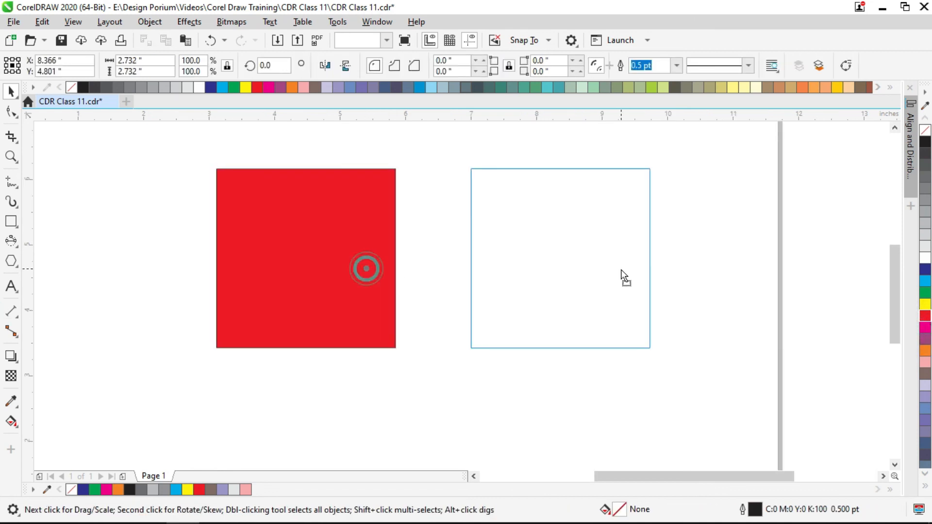
pyautogui.rightClick(622, 269)
pyautogui.moveTo(762, 308); pyautogui.dragTo(679, 308)
pyautogui.moveTo(925, 351); pyautogui.dragTo(578, 268)
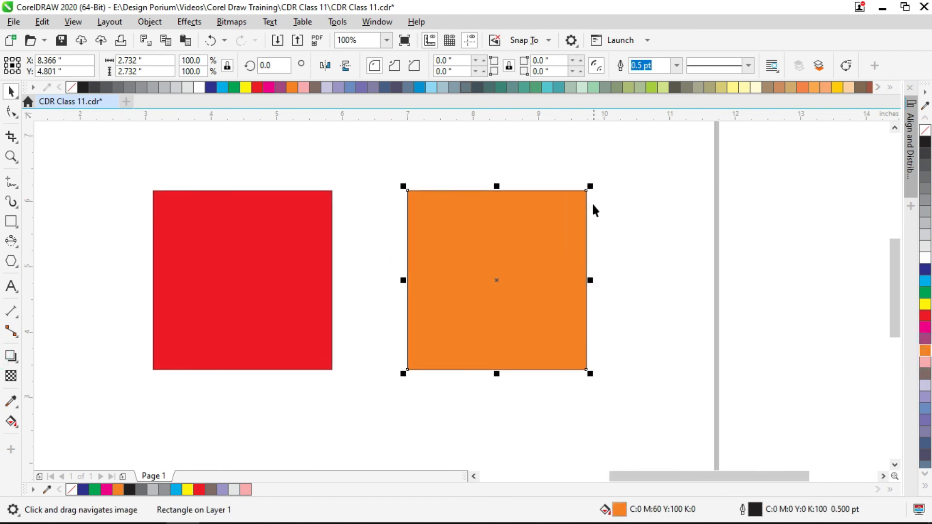
# - Shrink the orange square about its centre to about 1.165 inches and move it farther right of the red square
pyautogui.moveTo(591, 188); pyautogui.dragTo(540, 196)
pyautogui.click(663, 260)
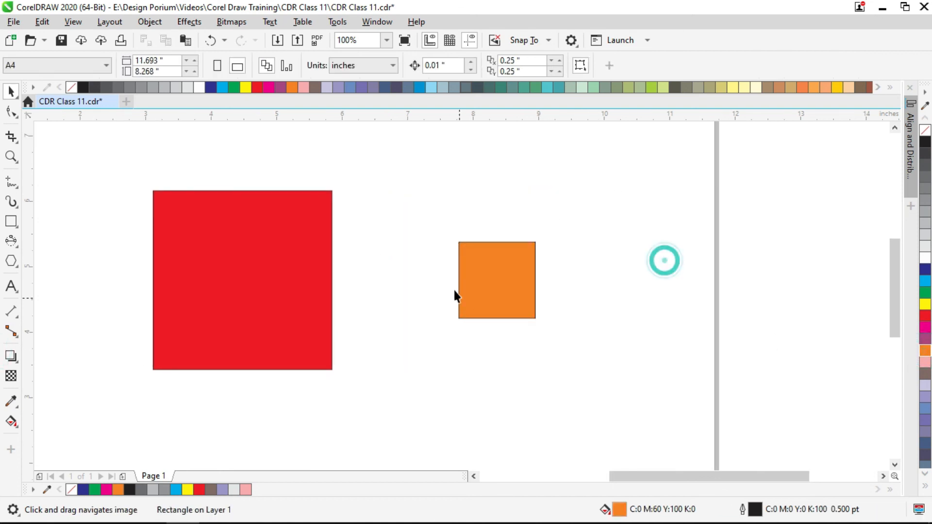
pyautogui.moveTo(455, 291); pyautogui.dragTo(544, 275)
pyautogui.moveTo(497, 304); pyautogui.dragTo(533, 287)
pyautogui.scroll(-1, 457, 299)
pyautogui.click(511, 339)
pyautogui.scroll(1, 362, 305)
pyautogui.moveTo(654, 255); pyautogui.dragTo(669, 297)
pyautogui.click(649, 293)
pyautogui.click(681, 337)
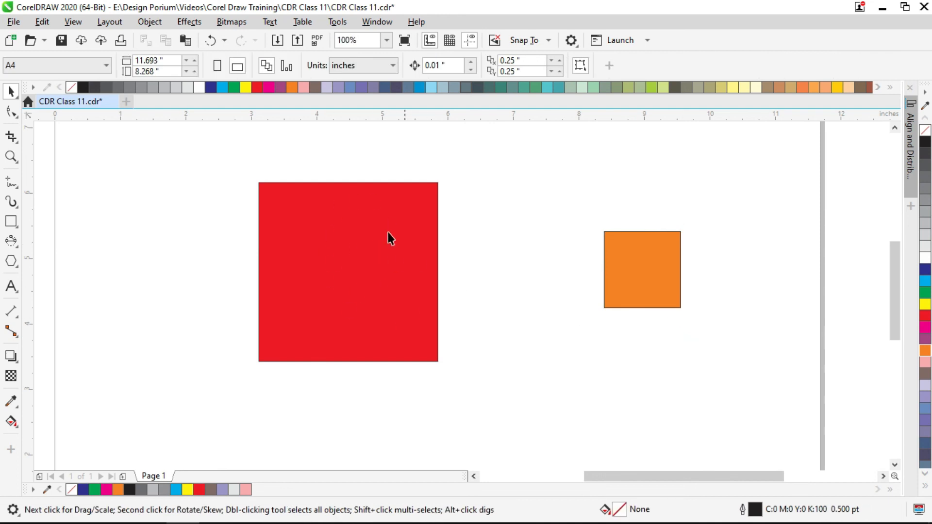
# - Try moving the orange square by hand to the middle of the red square, and undo the move
pyautogui.click(628, 281)
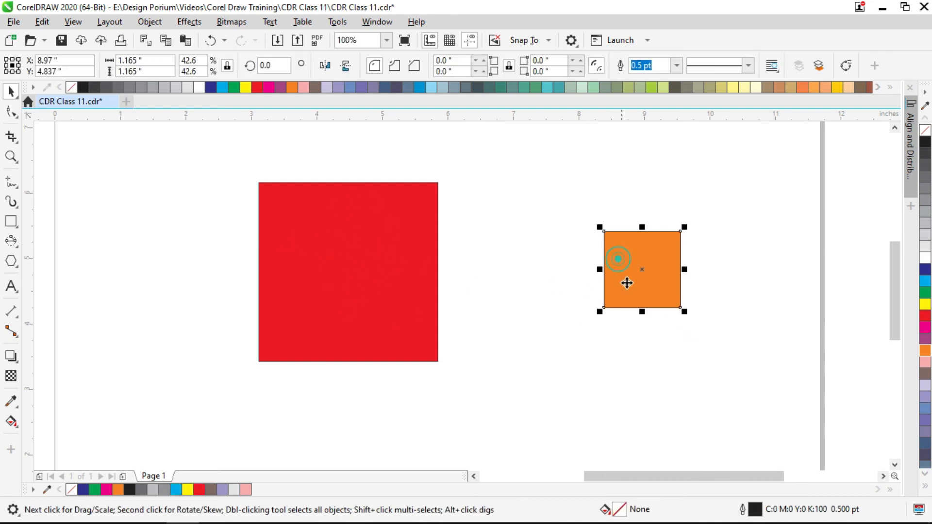
pyautogui.moveTo(657, 275); pyautogui.dragTo(370, 298)
pyautogui.hotkey('ctrl', 'z')
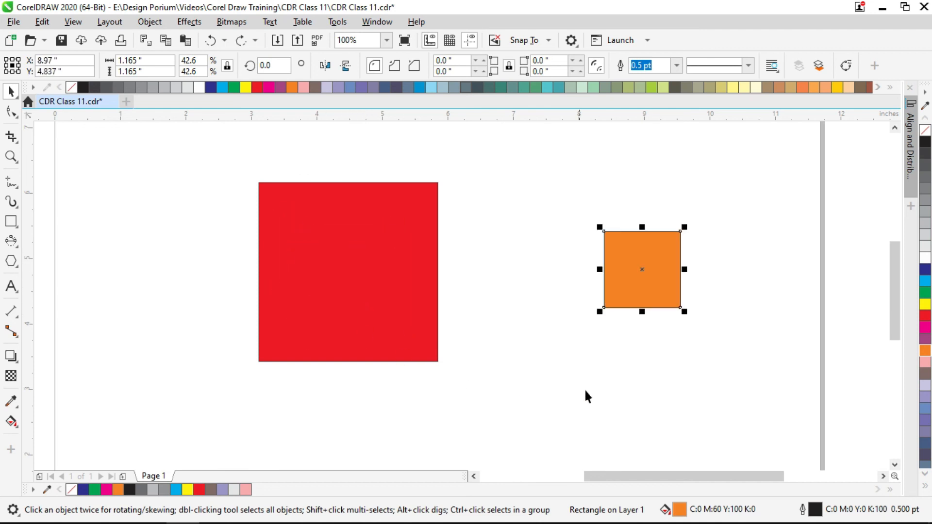
pyautogui.click(614, 387)
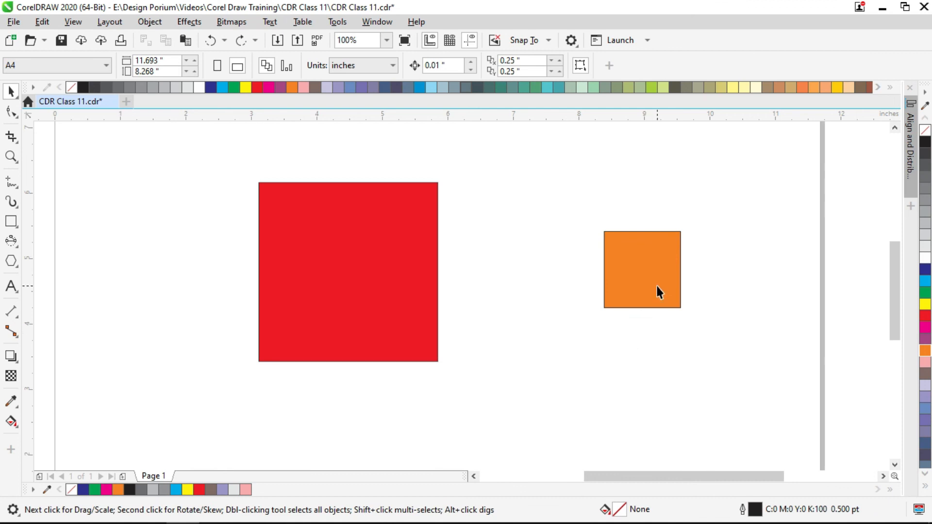
# - Align the orange square's centre horizontally with the red square's centre
pyautogui.click(656, 286)
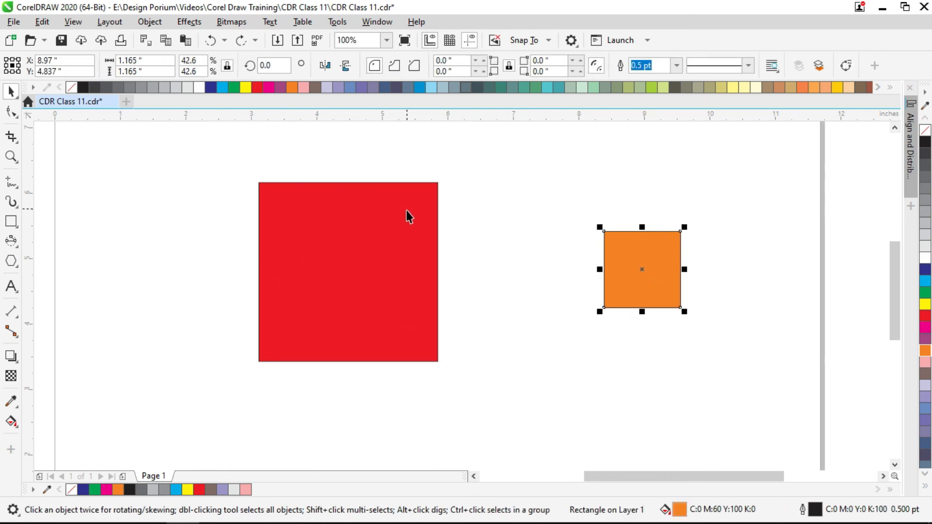
pyautogui.keyDown('shift'); pyautogui.click(408, 257); pyautogui.keyUp('shift')
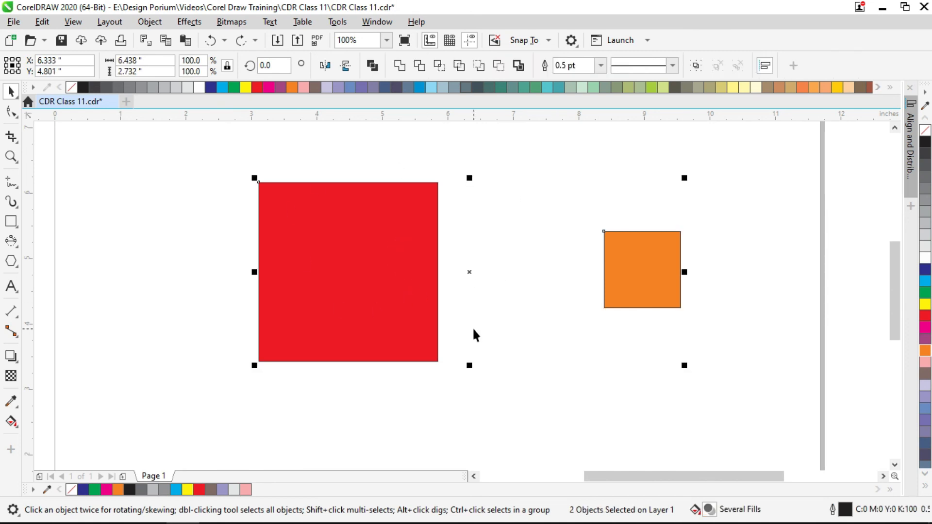
pyautogui.press('c')
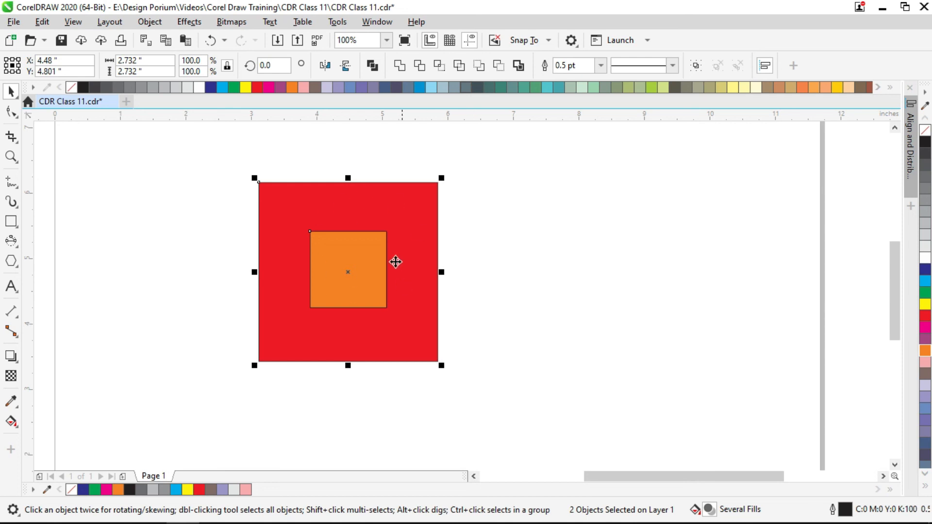
pyautogui.click(487, 266)
# - Move the orange square above and to the right of the red square and align it horizontally to the red square's centre
pyautogui.moveTo(360, 297); pyautogui.dragTo(641, 166)
pyautogui.moveTo(574, 242); pyautogui.dragTo(564, 278)
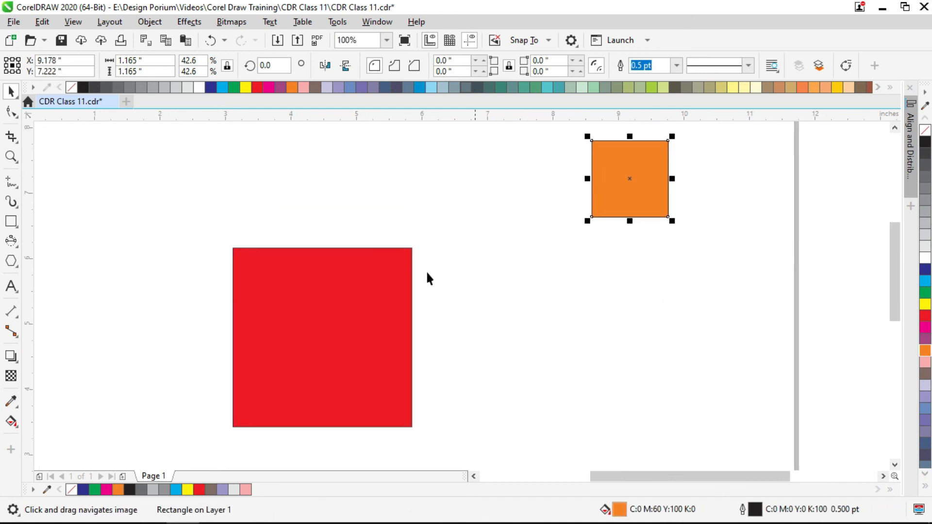
pyautogui.keyDown('shift'); pyautogui.click(356, 314); pyautogui.keyUp('shift')
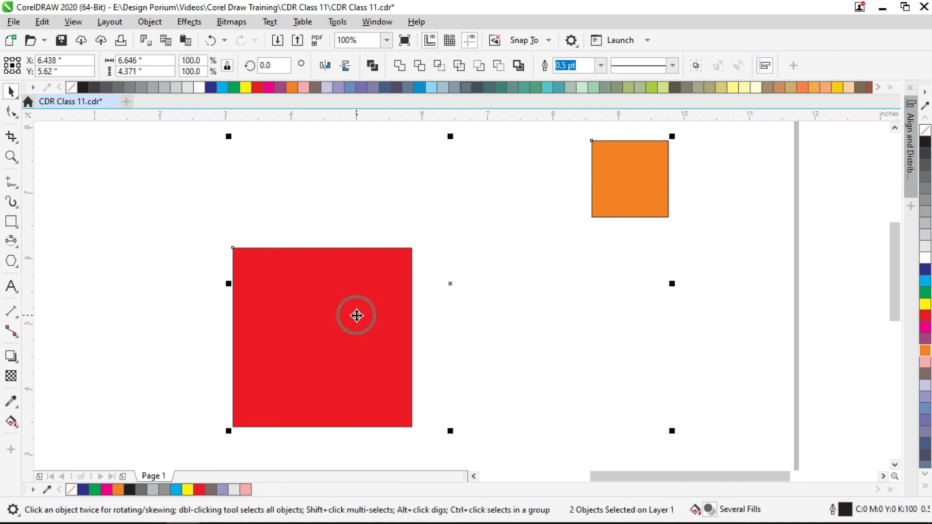
pyautogui.press('c')
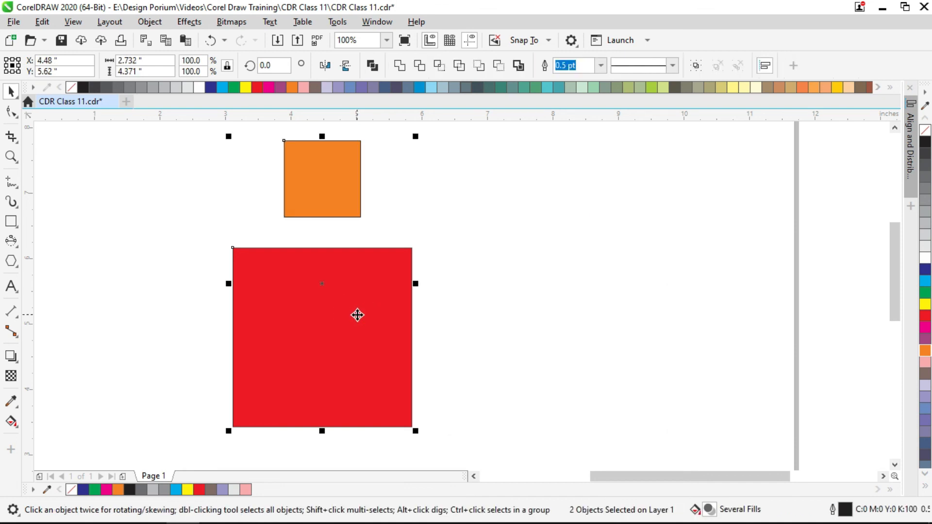
# - Align the orange square vertically with the red square's centre, and undo that alignment
pyautogui.press('e')
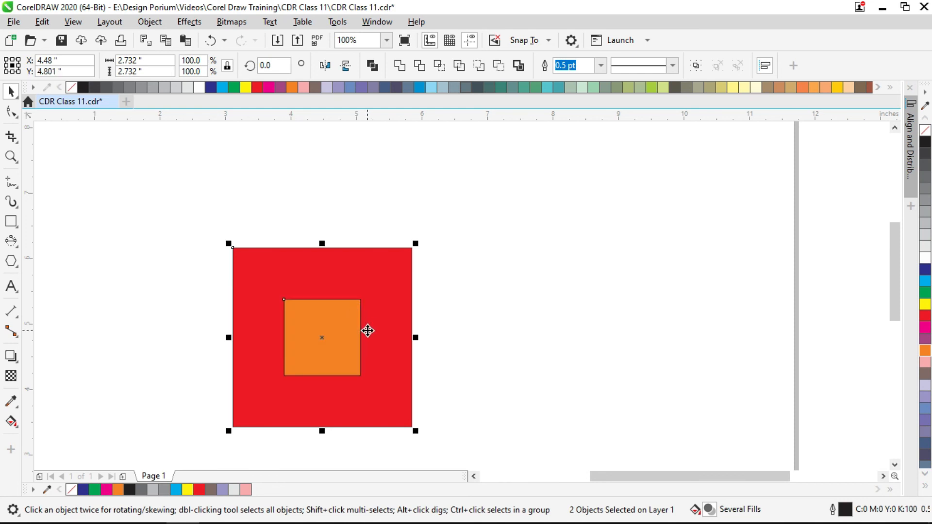
pyautogui.moveTo(366, 329); pyautogui.dragTo(376, 274)
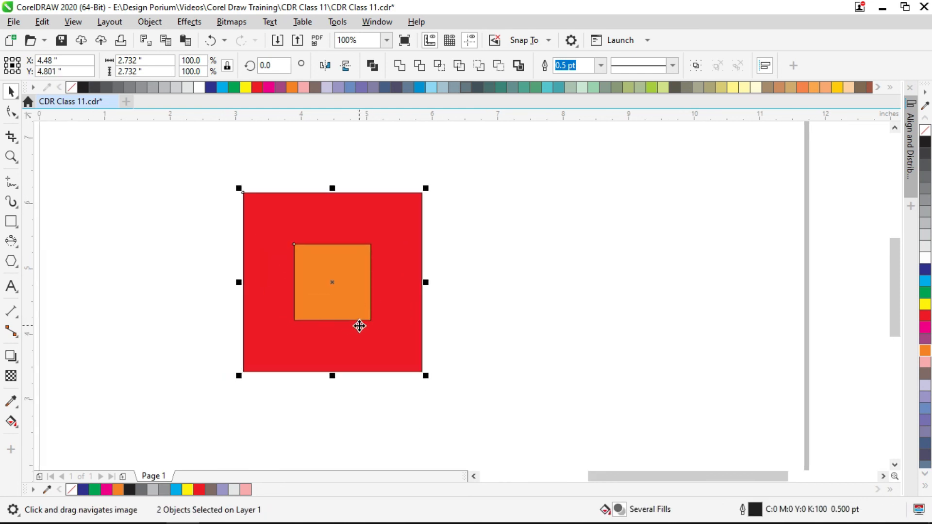
pyautogui.scroll(2, 388, 325)
pyautogui.hotkey('ctrl', 'z')
pyautogui.click(535, 320)
pyautogui.moveTo(411, 359); pyautogui.dragTo(372, 379)
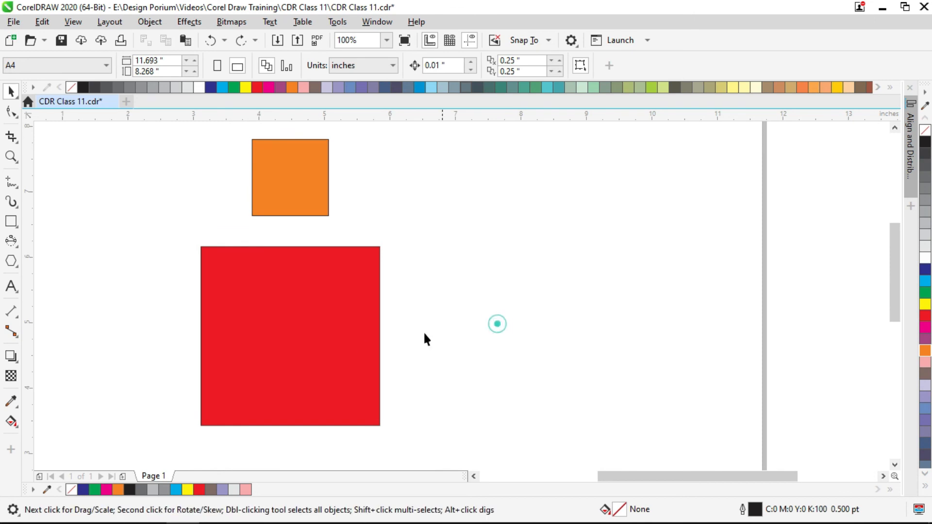
pyautogui.moveTo(497, 324); pyautogui.dragTo(525, 300)
# - Draw an unfilled square about 3.15 inches wide from its centre, to the right of the red square
pyautogui.moveTo(75, 246); pyautogui.dragTo(148, 217)
pyautogui.moveTo(318, 370); pyautogui.dragTo(256, 285)
pyautogui.press('F6')
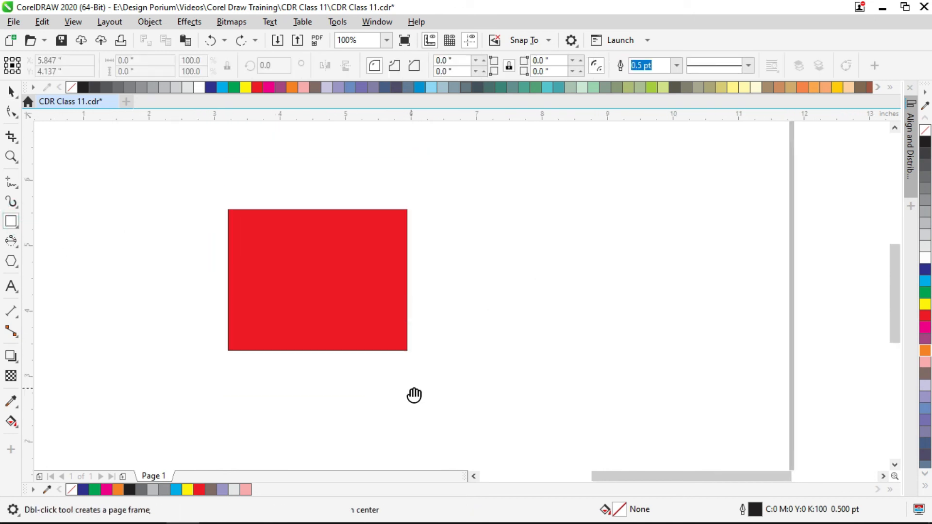
pyautogui.moveTo(414, 395); pyautogui.dragTo(406, 405)
pyautogui.moveTo(531, 287)
pyautogui.mouseDown()
pyautogui.moveTo(431, 287)
pyautogui.moveTo(425, 297)
pyautogui.mouseUp()
pyautogui.moveTo(425, 298); pyautogui.dragTo(528, 362)
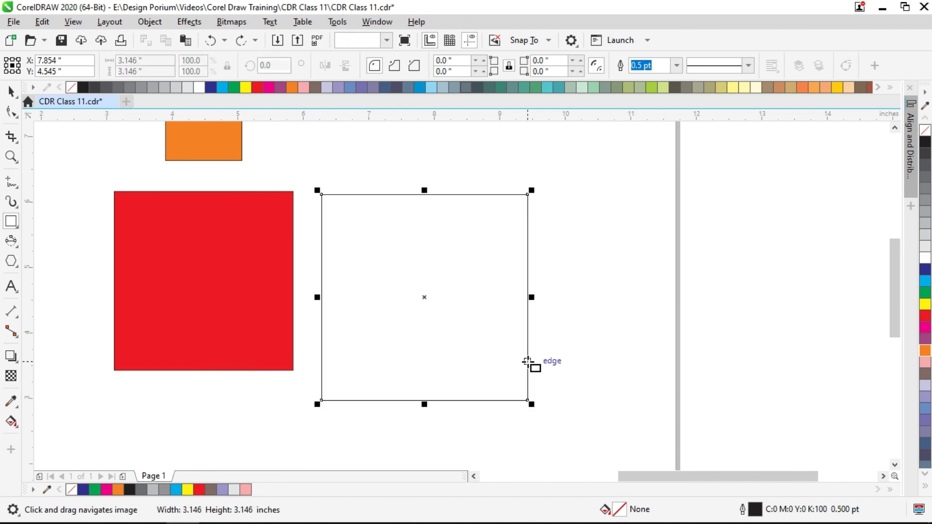
pyautogui.press('space')
pyautogui.moveTo(502, 305); pyautogui.dragTo(508, 327)
pyautogui.click(617, 287)
pyautogui.scroll(1, 562, 251)
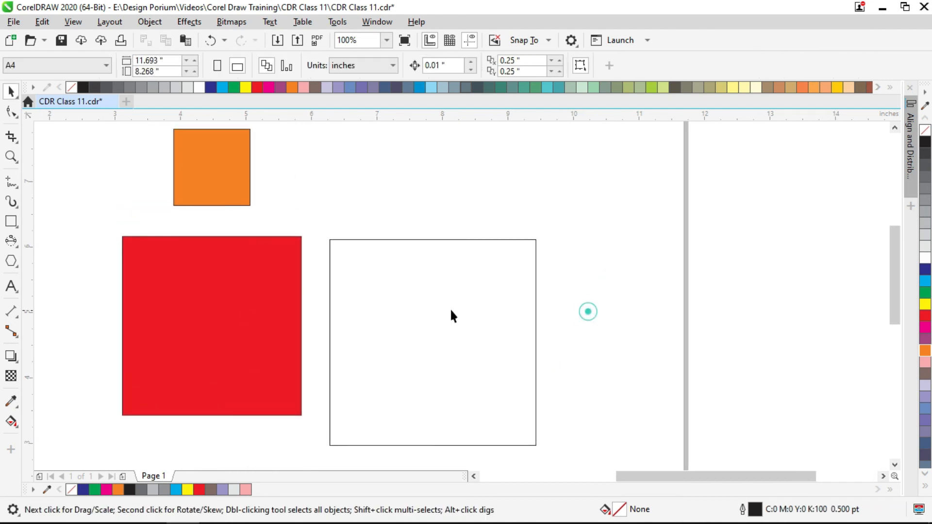
# - Draw a thin horizontal rectangle about 3.01 by 0.23 inches across the unfilled square with the Rectangle tool
pyautogui.click(11, 221)
pyautogui.click(9, 177)
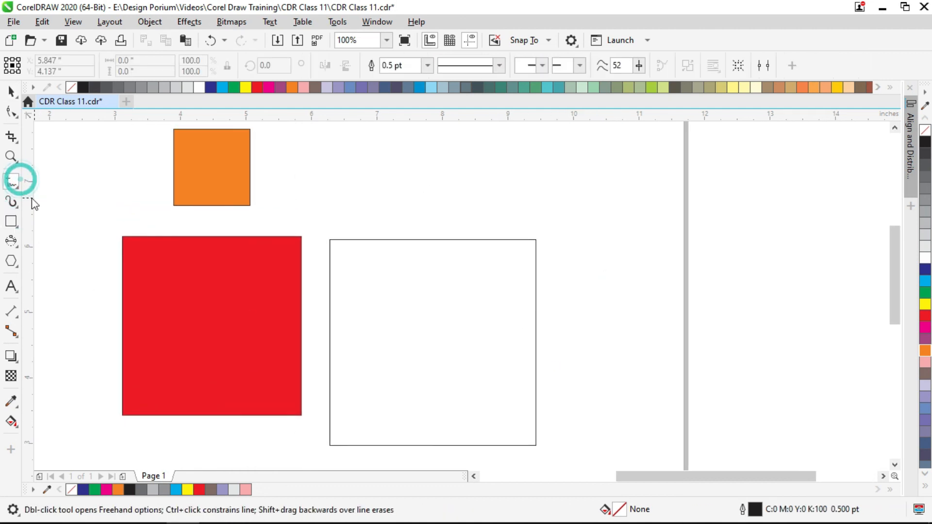
pyautogui.click(19, 228)
pyautogui.click(53, 219)
pyautogui.moveTo(339, 307); pyautogui.dragTo(536, 322)
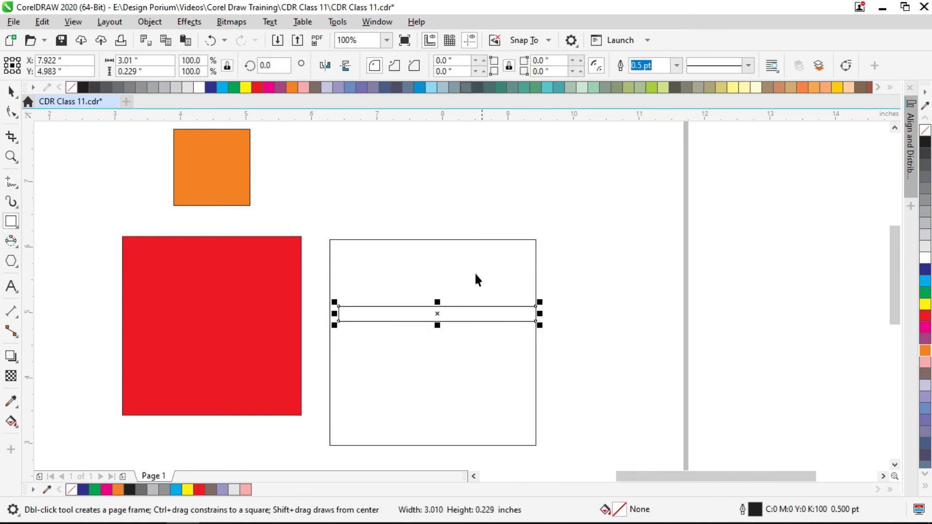
pyautogui.press('space')
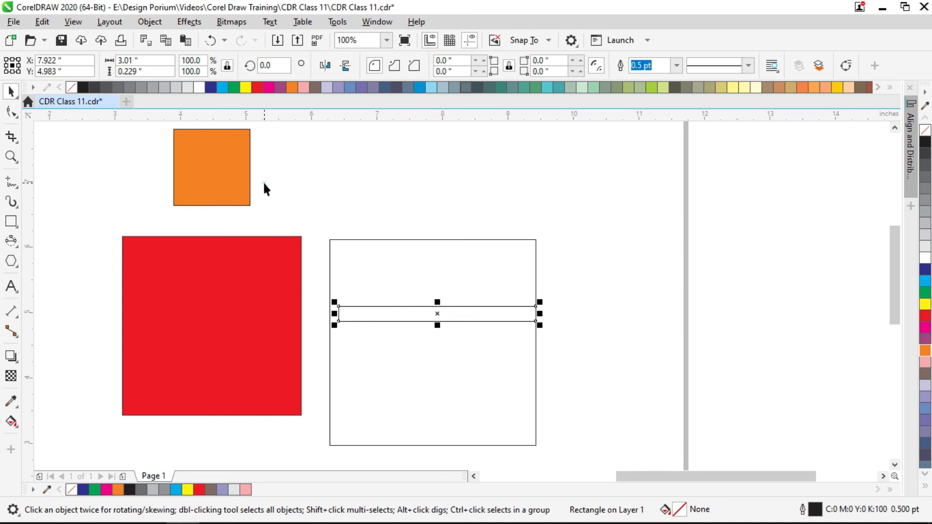
# - Align the orange square to the thin horizontal rectangle's vertical centre line, and delete the thin rectangle
pyautogui.click(243, 180)
pyautogui.keyDown('shift'); pyautogui.click(456, 320); pyautogui.keyUp('shift')
pyautogui.press('c')
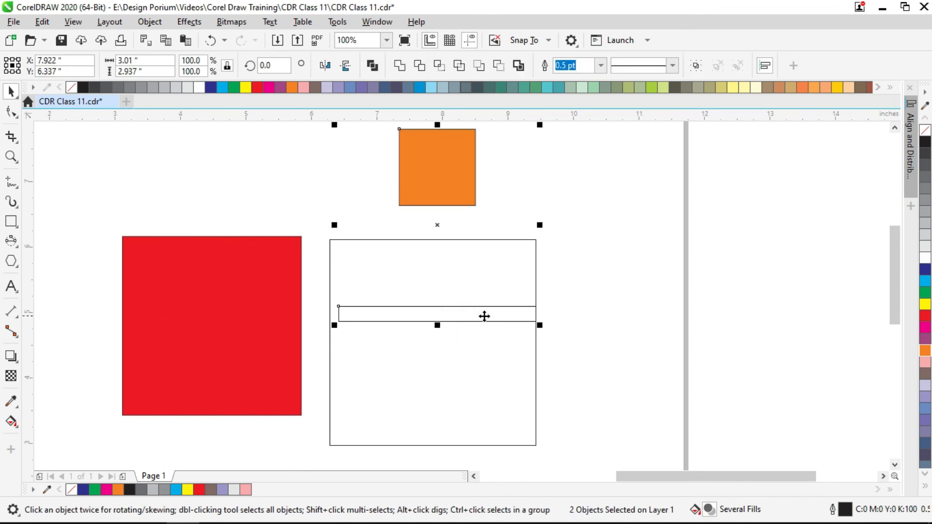
pyautogui.click(456, 318)
pyautogui.click(474, 313)
pyautogui.click(574, 312)
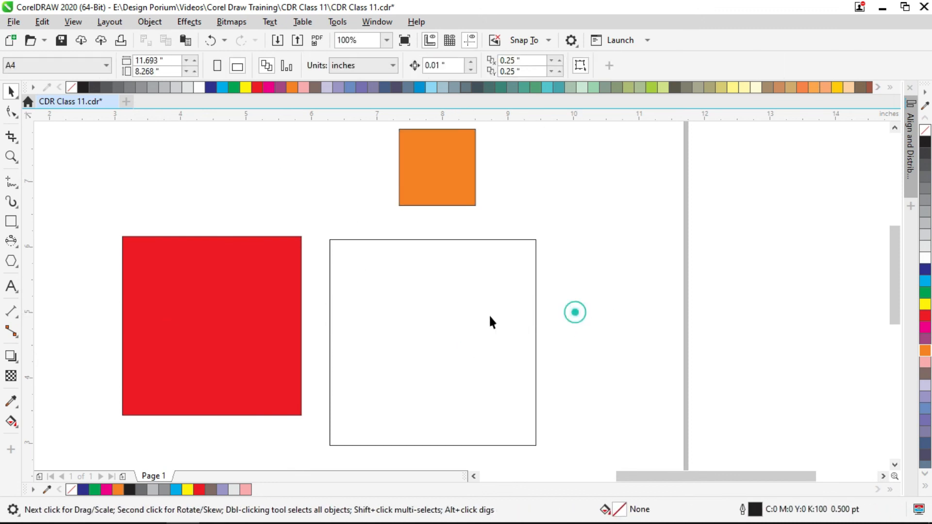
pyautogui.click(462, 314)
# - Align the orange square to the unfilled square's horizontal centre line, and undo that alignment
pyautogui.click(443, 195)
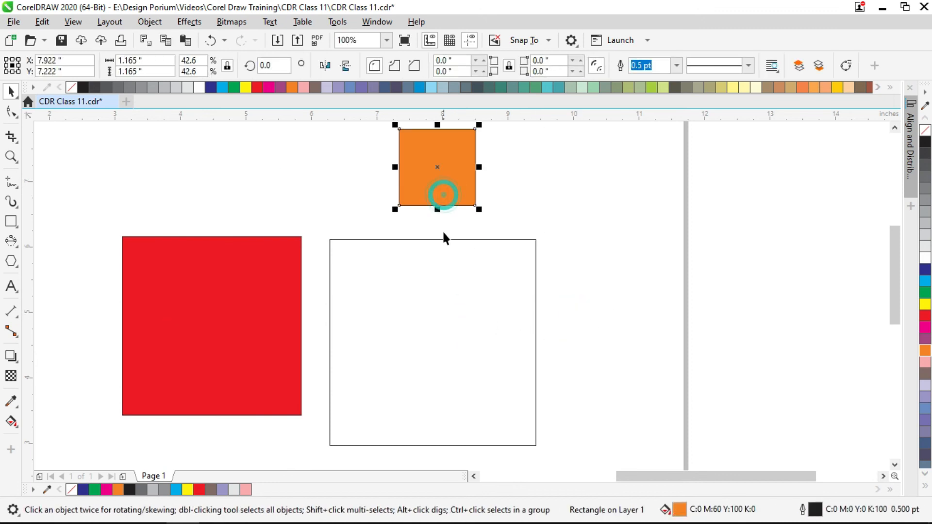
pyautogui.keyDown('shift'); pyautogui.click(447, 330); pyautogui.keyUp('shift')
pyautogui.press('e')
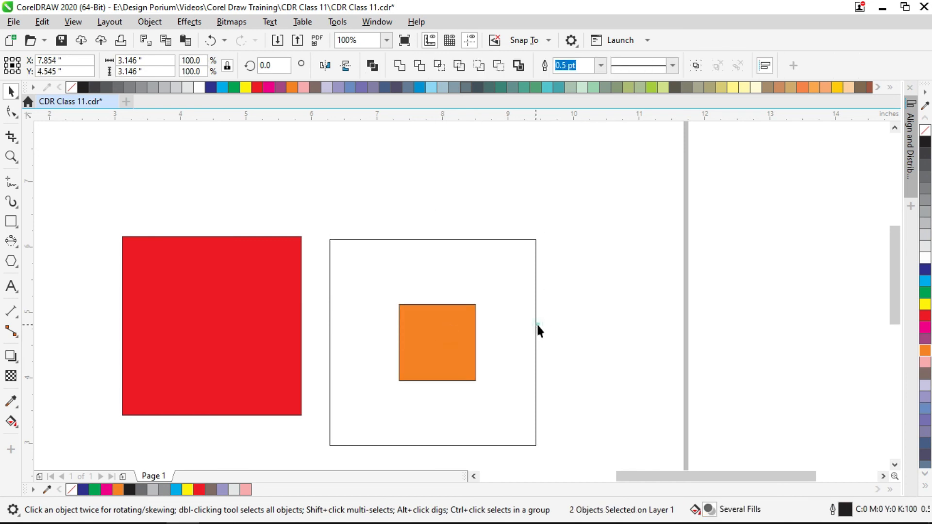
pyautogui.hotkey('ctrl', 'z')
pyautogui.click(555, 301)
# - Draw a thin vertical rectangle across the full height of the unfilled square, slightly left of its middle, with the Rectangle tool
pyautogui.click(10, 221)
pyautogui.moveTo(416, 236)
pyautogui.mouseDown()
pyautogui.moveTo(444, 447)
pyautogui.moveTo(427, 460)
pyautogui.mouseUp()
pyautogui.press('space')
# - Centre the orange square on the unfilled square both horizontally and vertically
pyautogui.click(426, 201)
pyautogui.keyDown('shift'); pyautogui.click(456, 301); pyautogui.keyUp('shift')
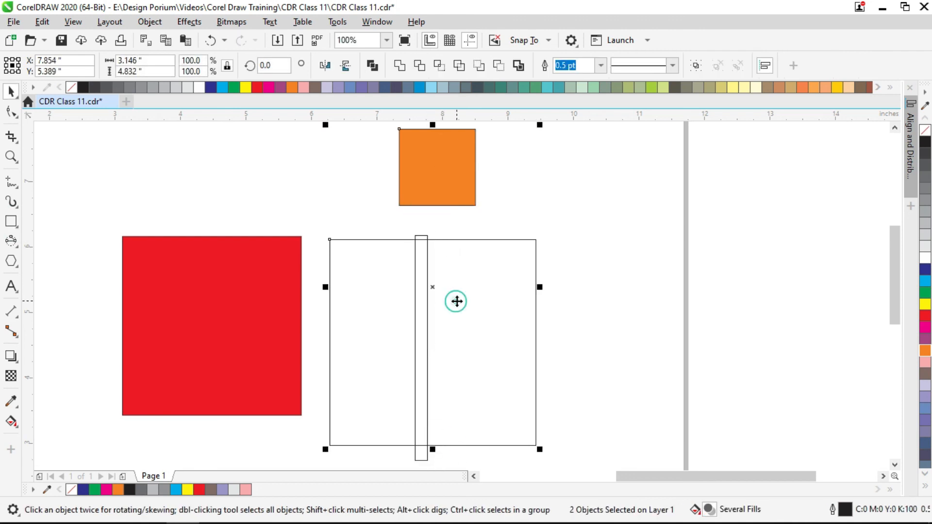
pyautogui.press('c')
pyautogui.press('e')
pyautogui.click(590, 304)
# - Delete the thin vertical rectangle, the orange square and the unfilled square, keeping only the red square
pyautogui.click(423, 271)
pyautogui.press('Delete')
pyautogui.scroll(-2, 534, 225)
pyautogui.moveTo(599, 200); pyautogui.dragTo(392, 373)
pyautogui.press('Delete')
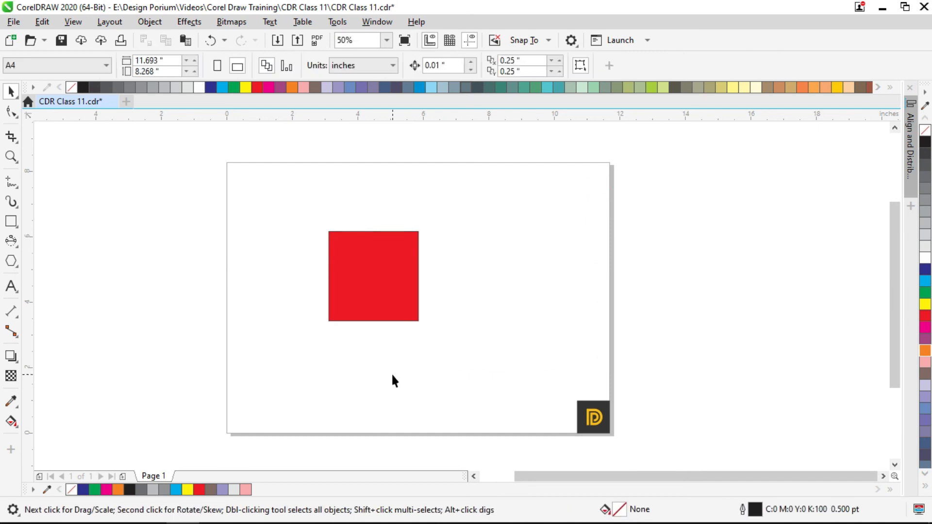
# - Move the red square to the page's left edge and align it to the centre of the page
pyautogui.scroll(2, 390, 251)
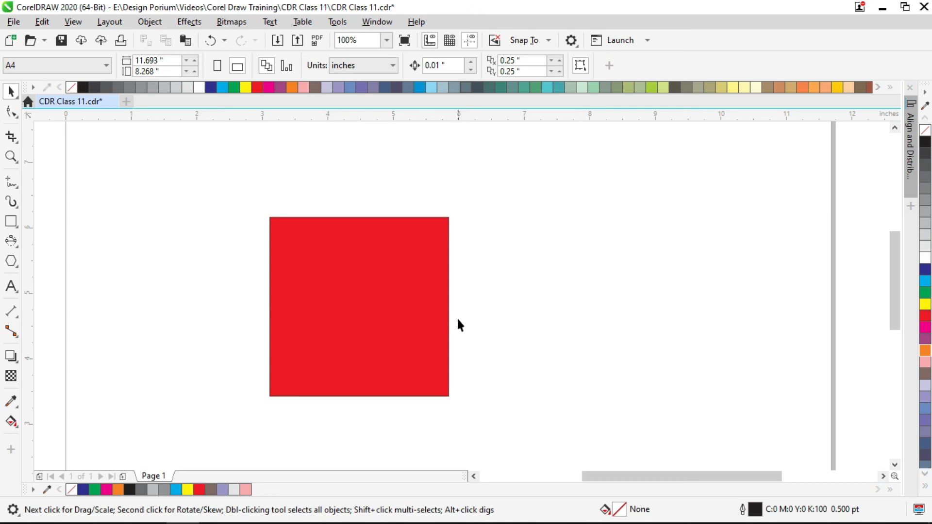
pyautogui.scroll(-2, 457, 316)
pyautogui.moveTo(424, 314); pyautogui.dragTo(321, 273)
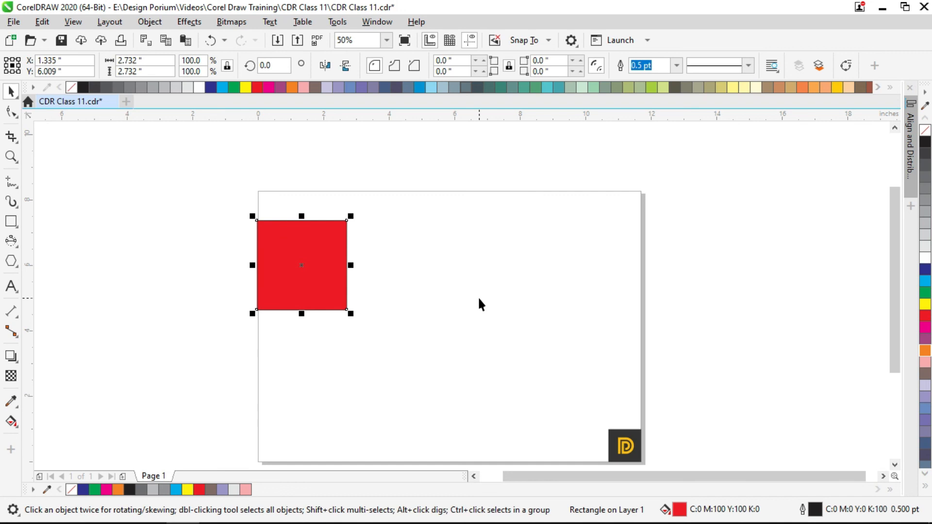
pyautogui.press('p')
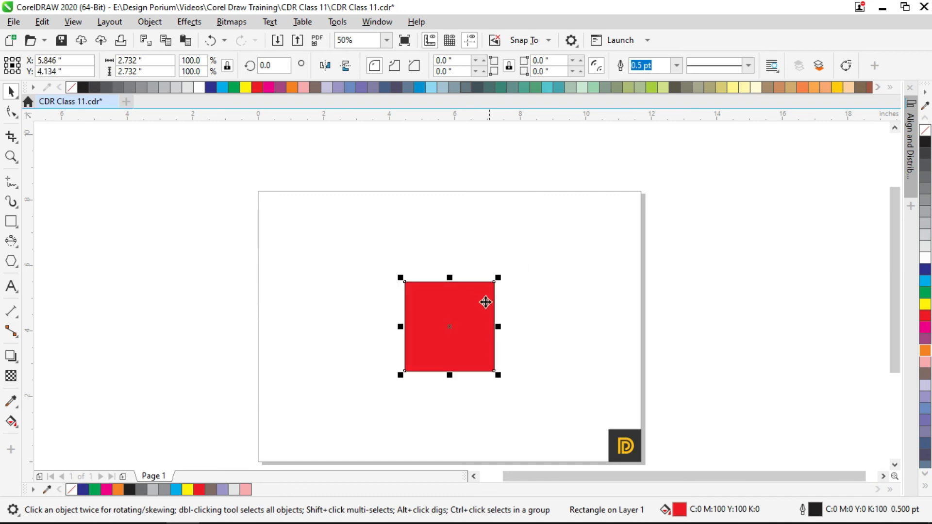
# - Examine the Align and Distribute options for the centred red square, and collapse them again
pyautogui.scroll(1, 447, 333)
pyautogui.moveTo(468, 328); pyautogui.dragTo(431, 296)
pyautogui.scroll(-1, 422, 299)
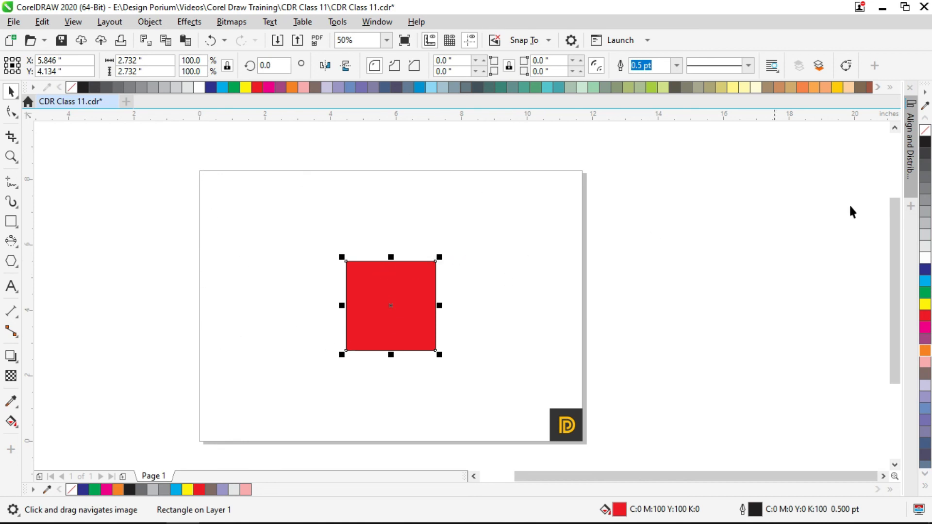
pyautogui.click(912, 152)
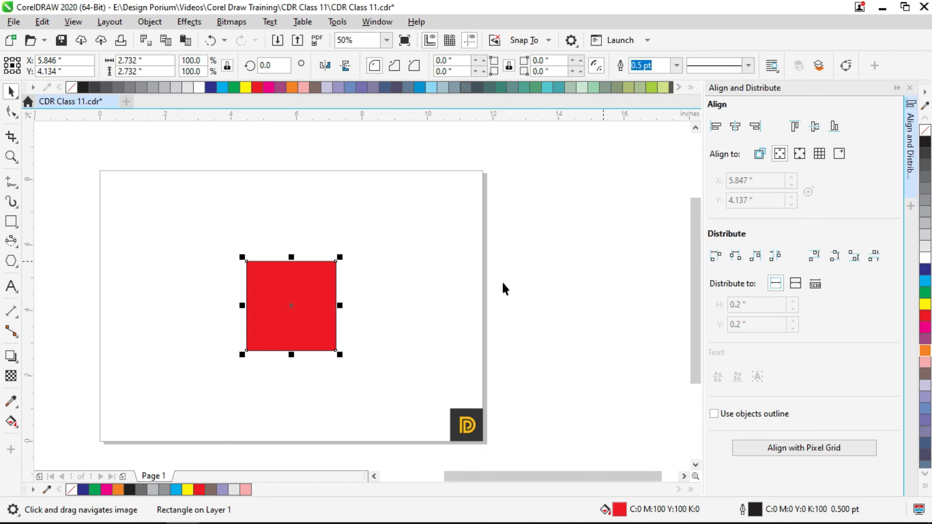
pyautogui.click(897, 87)
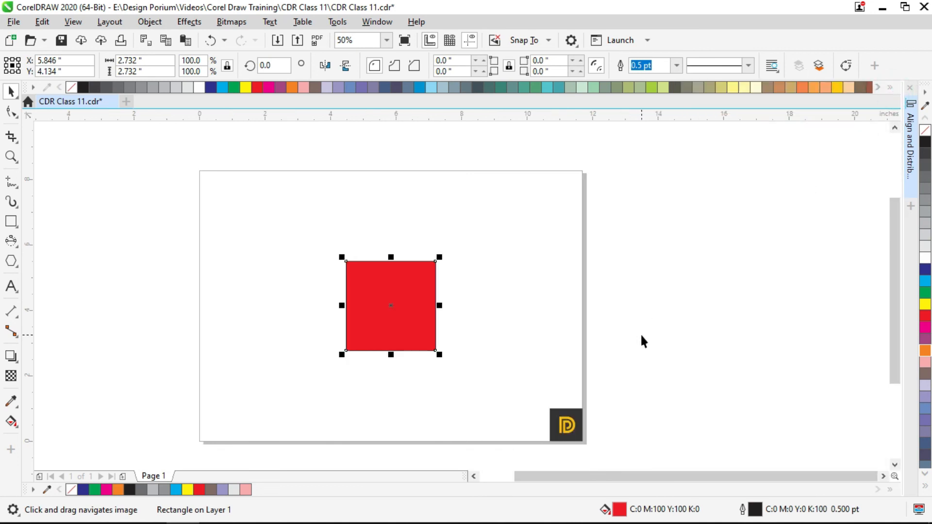
pyautogui.scroll(1, 376, 335)
pyautogui.moveTo(400, 325); pyautogui.dragTo(487, 316)
pyautogui.scroll(-1, 485, 292)
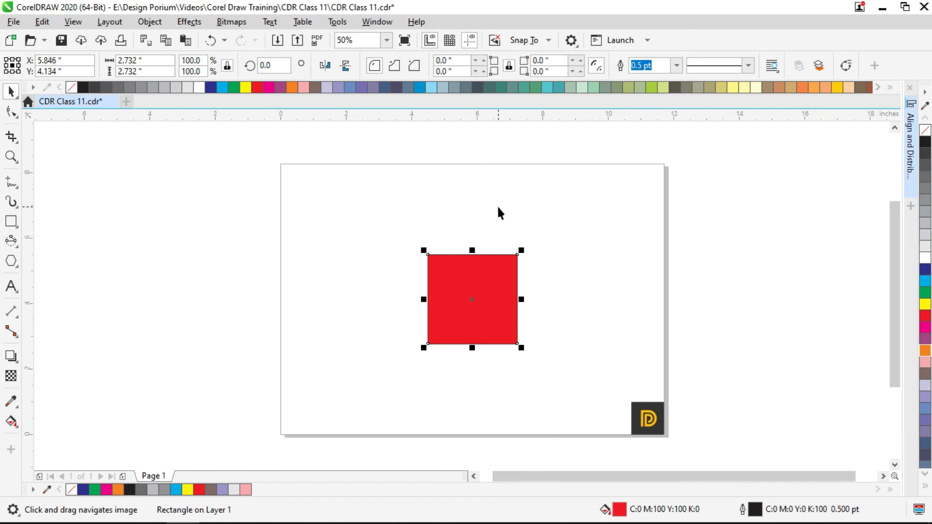
pyautogui.hscroll(1, 499, 208)
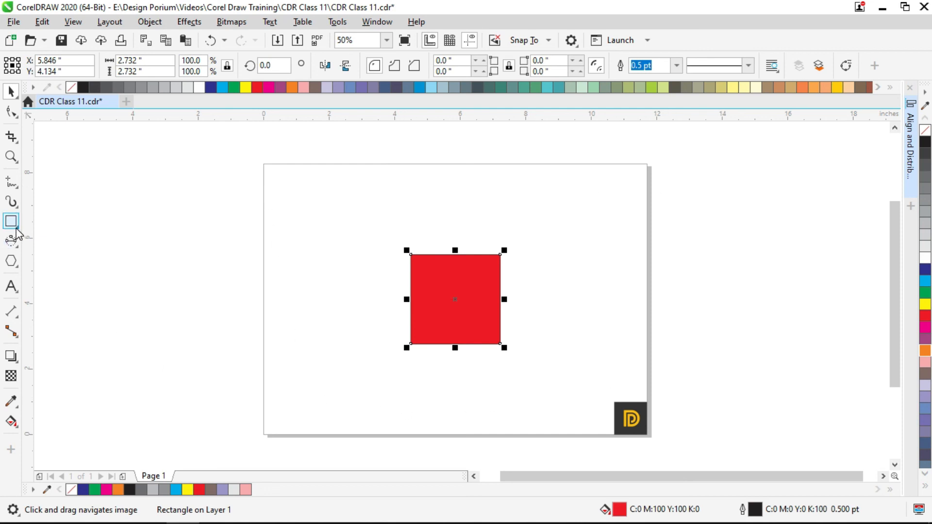
# - Create a page-sized rectangle behind the red square with a blue fill and no outline, and delete it
pyautogui.click(161, 224)
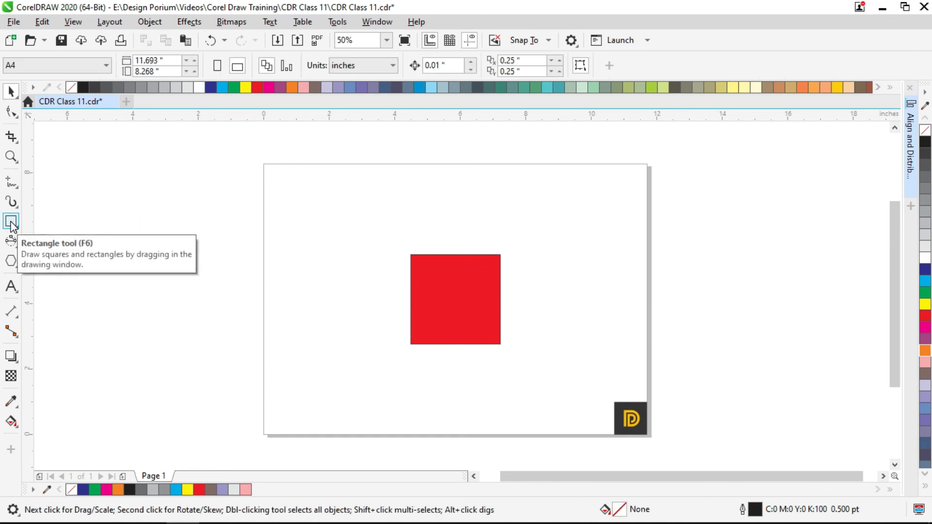
pyautogui.doubleClick(11, 223)
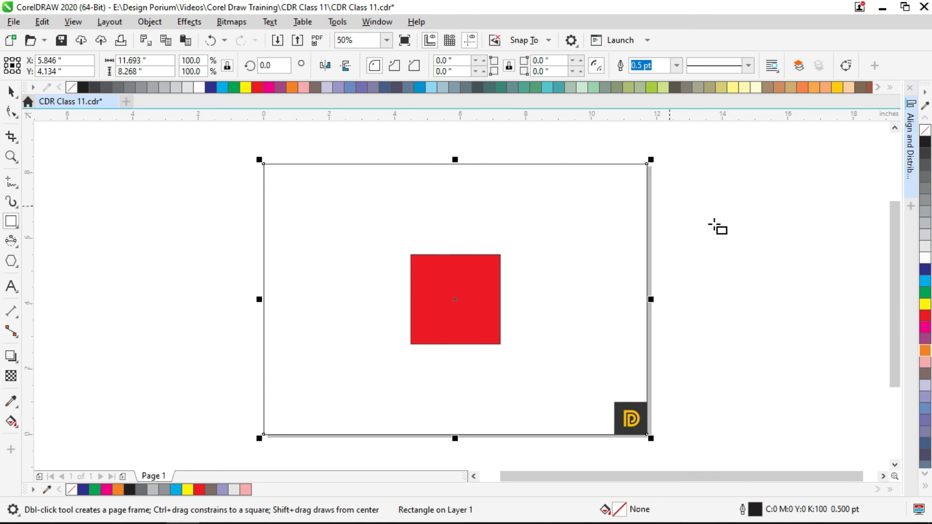
pyautogui.click(926, 281)
pyautogui.click(925, 270)
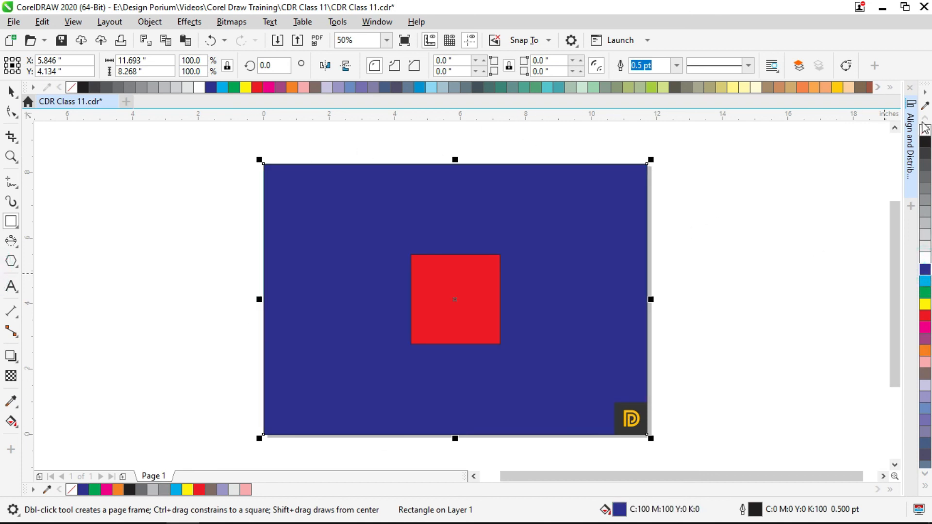
pyautogui.rightClick(925, 131)
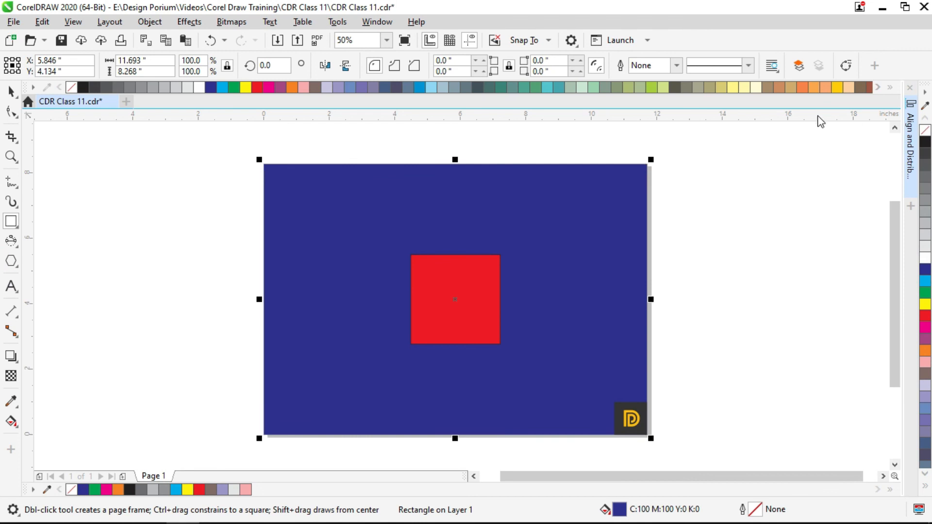
pyautogui.press('Delete')
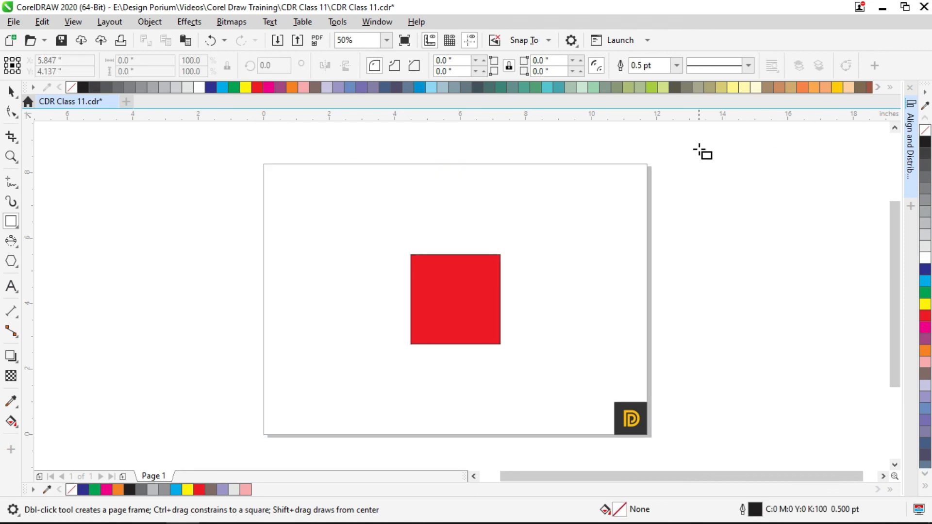
# - Enlarge the red square proportionally from its centre
pyautogui.click(482, 292)
pyautogui.moveTo(504, 250); pyautogui.dragTo(564, 239)
pyautogui.scroll(-1, 561, 240)
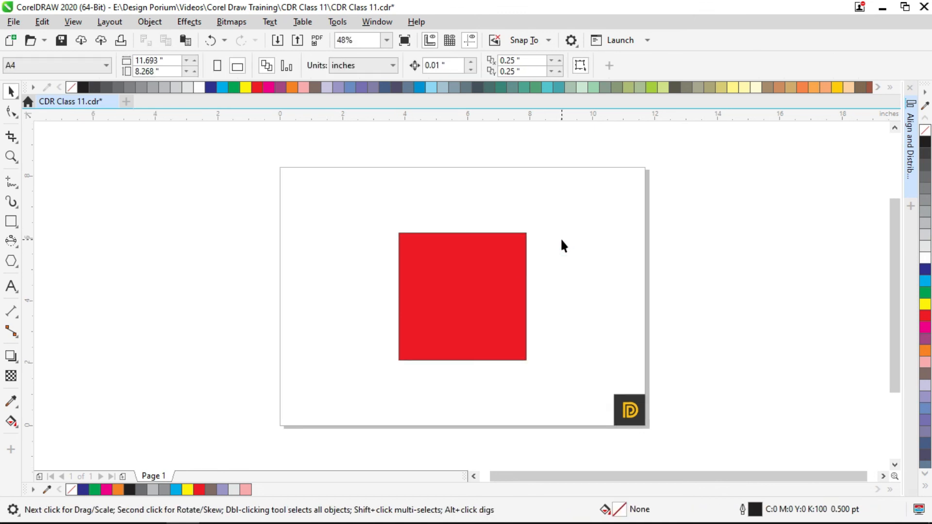